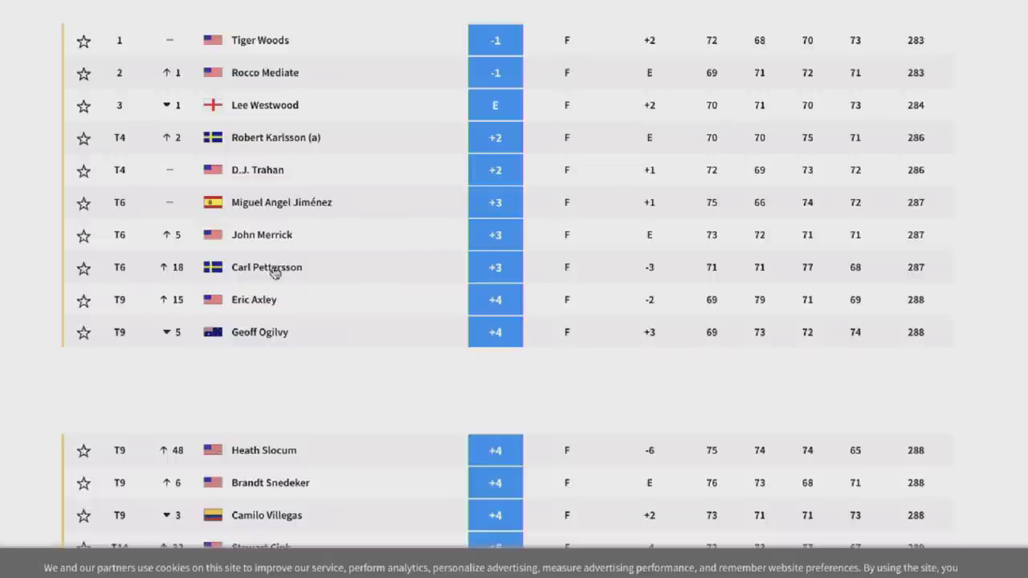
Review the finishing positions and round scores on the past tournament leaderboard.
{"action": "scroll", "coordinate": [249, 313], "scroll_direction": "down", "scroll_amount": 1}
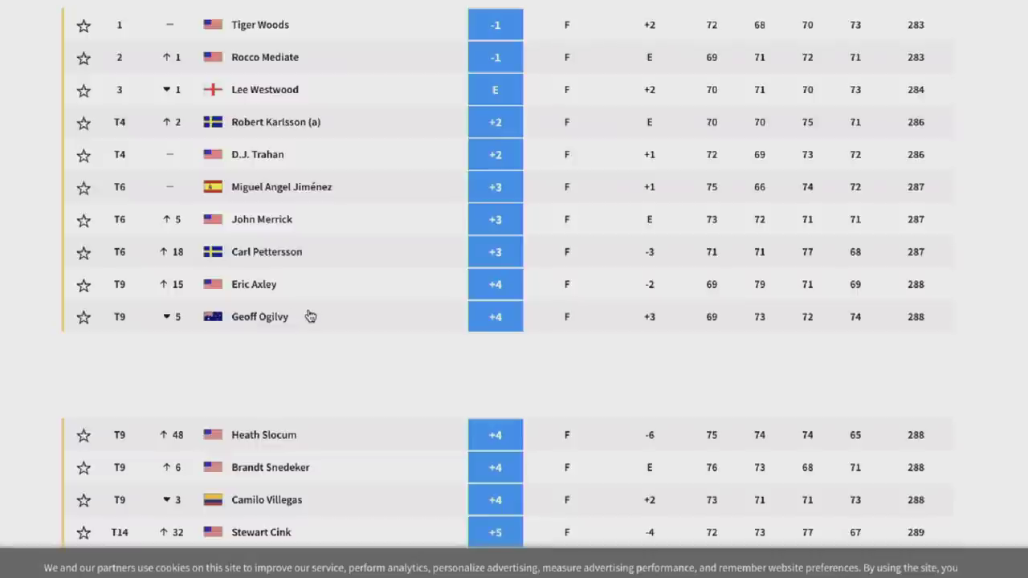
{"action": "scroll", "coordinate": [310, 316], "scroll_direction": "down", "scroll_amount": 1}
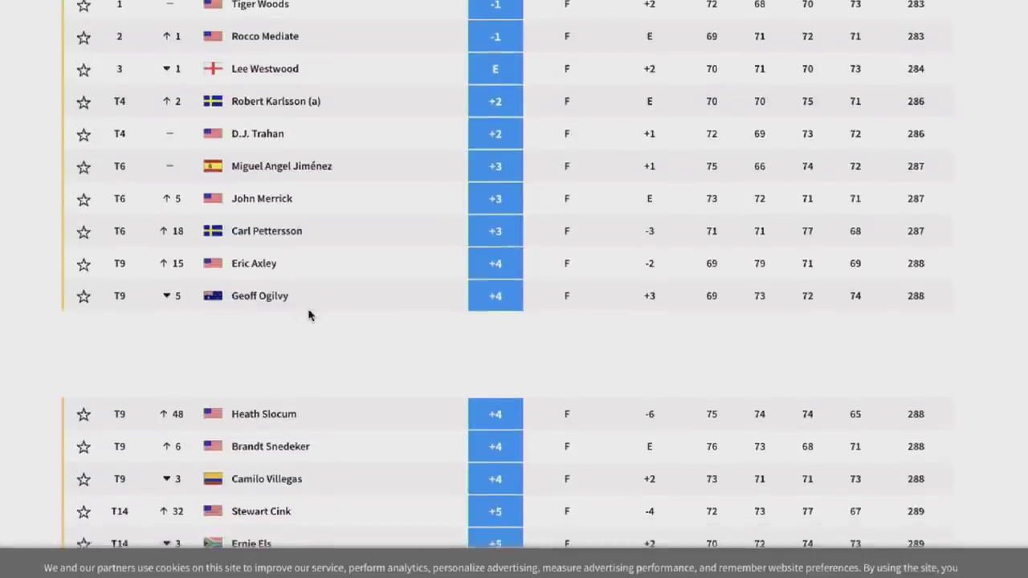
{"action": "scroll", "coordinate": [310, 315], "scroll_direction": "down", "scroll_amount": 4}
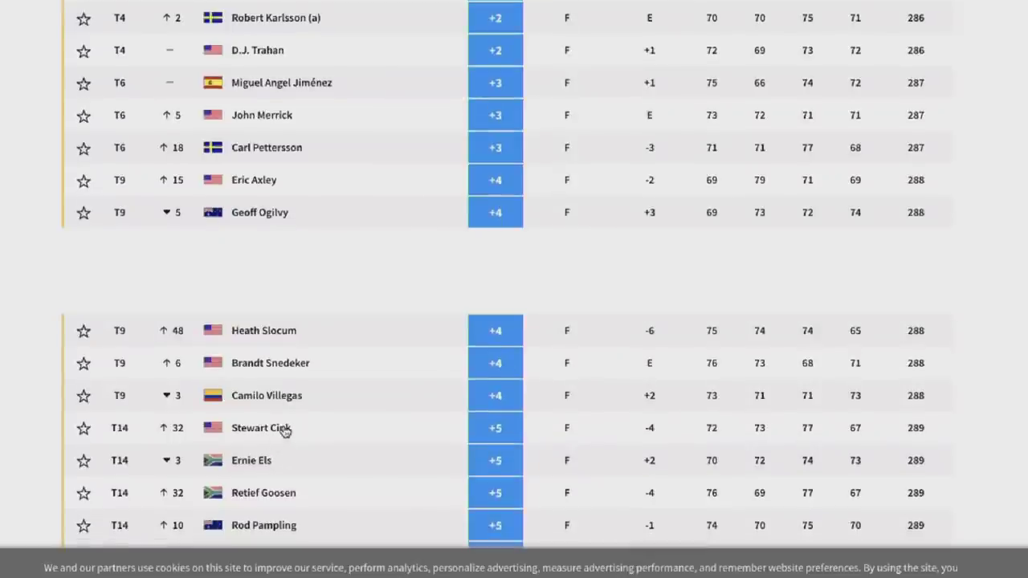
{"action": "scroll", "coordinate": [377, 470], "scroll_direction": "down", "scroll_amount": 1}
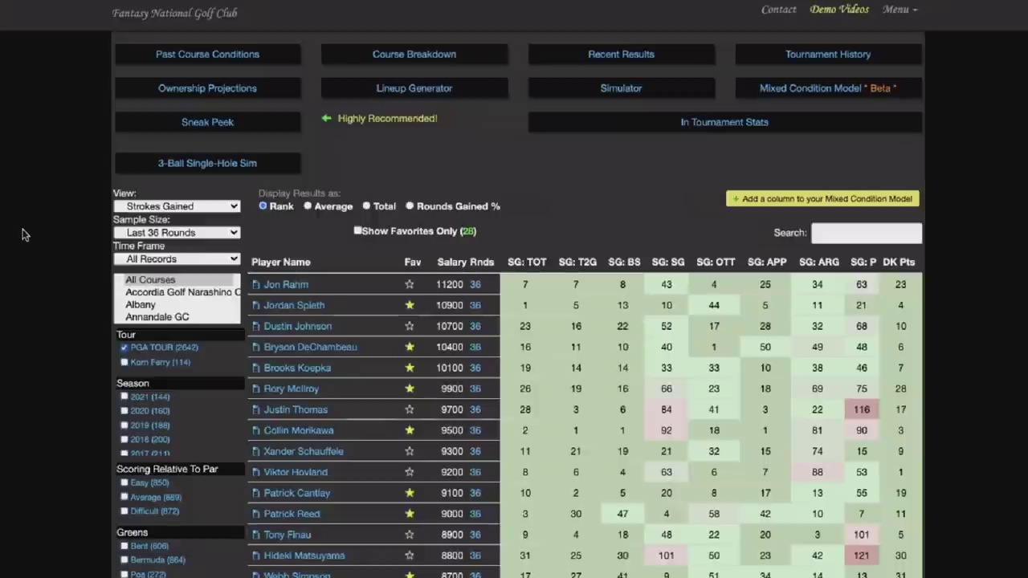
In Fantasy National Golf Club, switch the 2021 U.S. Open player stats view to Custom Stat Model.
{"action": "scroll", "coordinate": [22, 235], "scroll_direction": "down", "scroll_amount": 1}
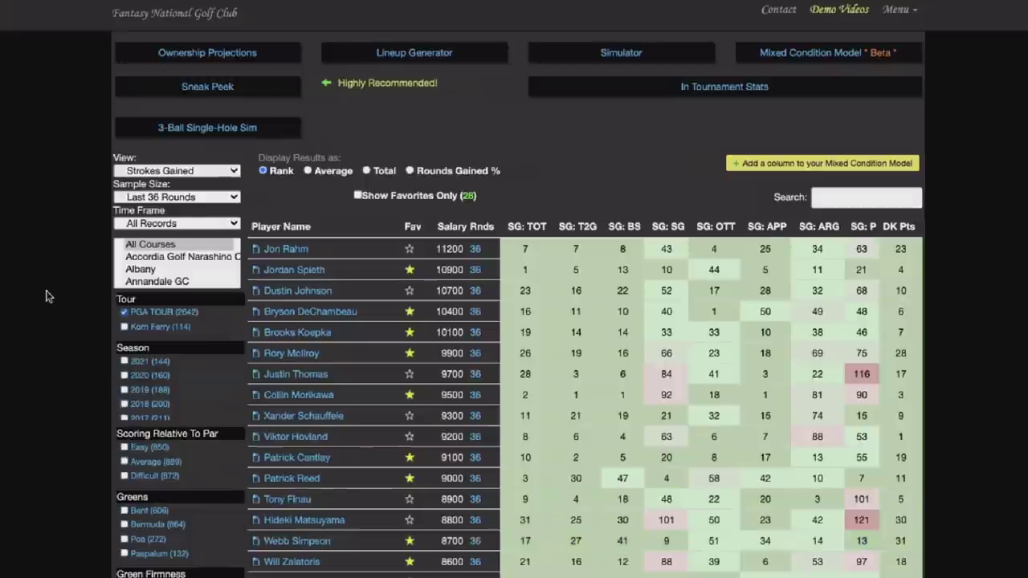
{"action": "scroll", "coordinate": [46, 294], "scroll_direction": "down", "scroll_amount": 1}
{"action": "left_click", "coordinate": [233, 148]}
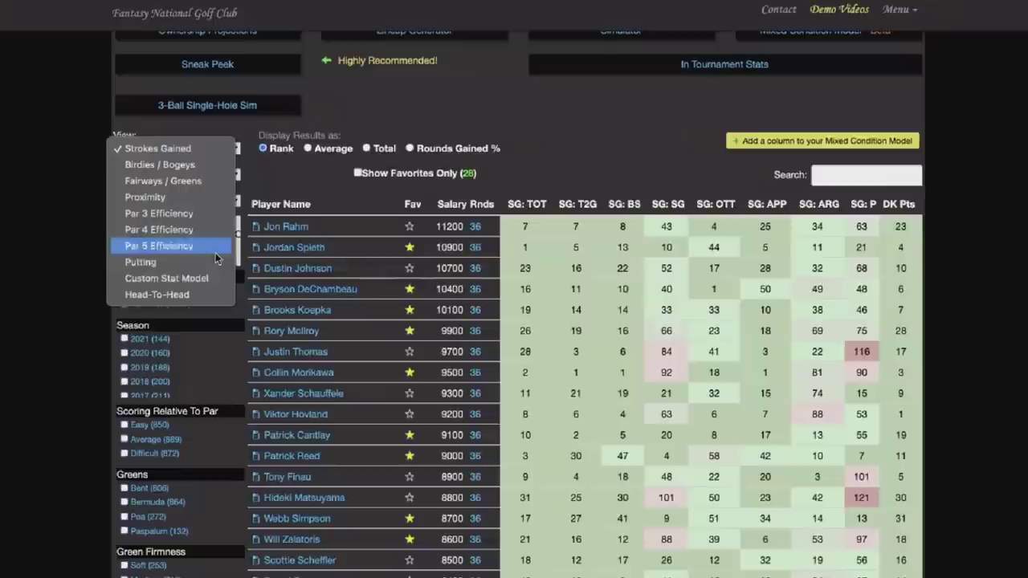
{"action": "left_click", "coordinate": [209, 278]}
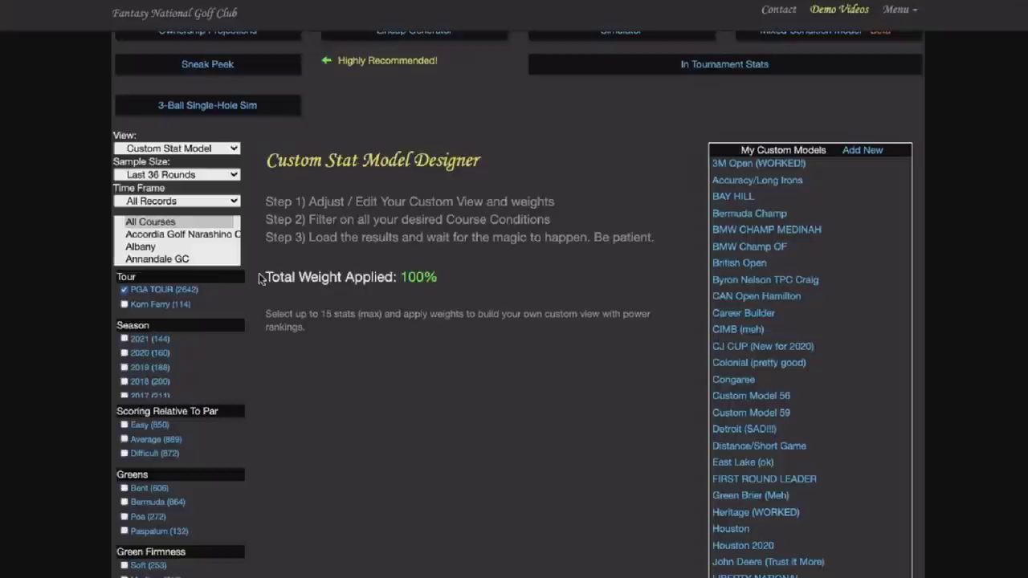
Load the US OPEN (DD over fairways) custom model after reviewing its stat weights.
{"action": "scroll", "coordinate": [258, 277], "scroll_direction": "down", "scroll_amount": 10}
{"action": "scroll", "coordinate": [258, 278], "scroll_direction": "down", "scroll_amount": 3}
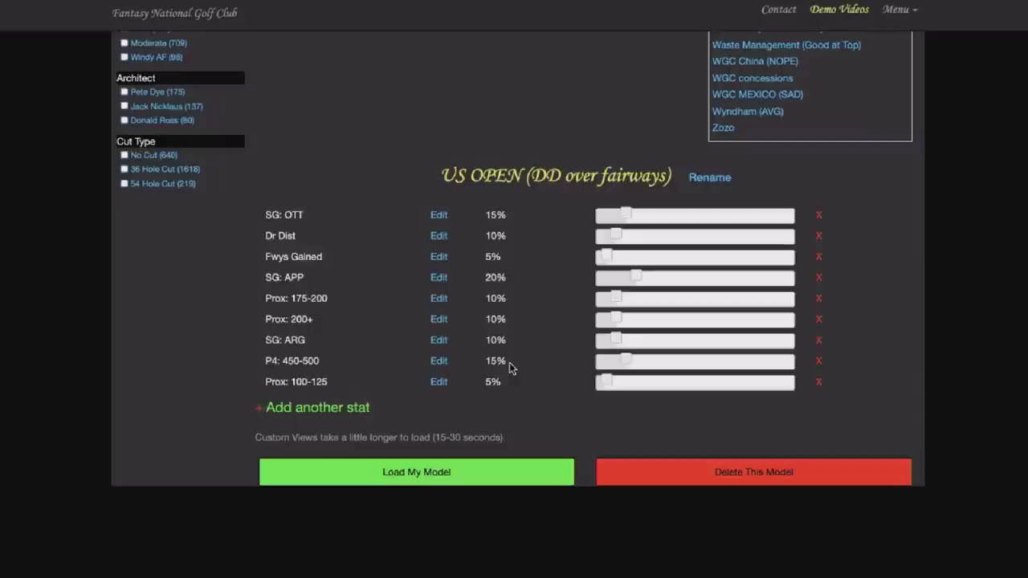
{"action": "left_click", "coordinate": [426, 473]}
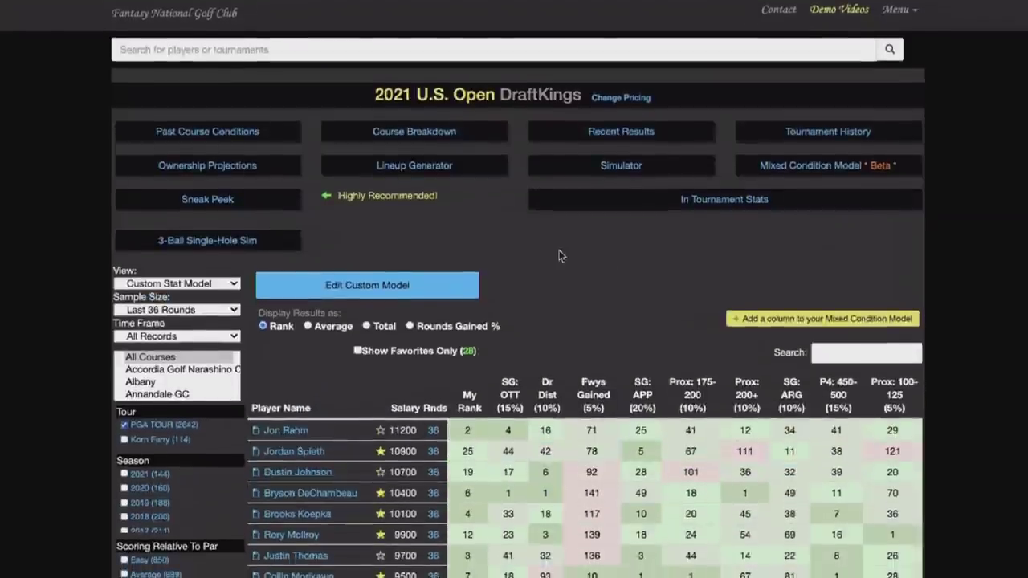
Open the Mixed Condition Model page separately, look it over, and return to the custom model results.
{"action": "scroll", "coordinate": [608, 265], "scroll_direction": "down", "scroll_amount": 1}
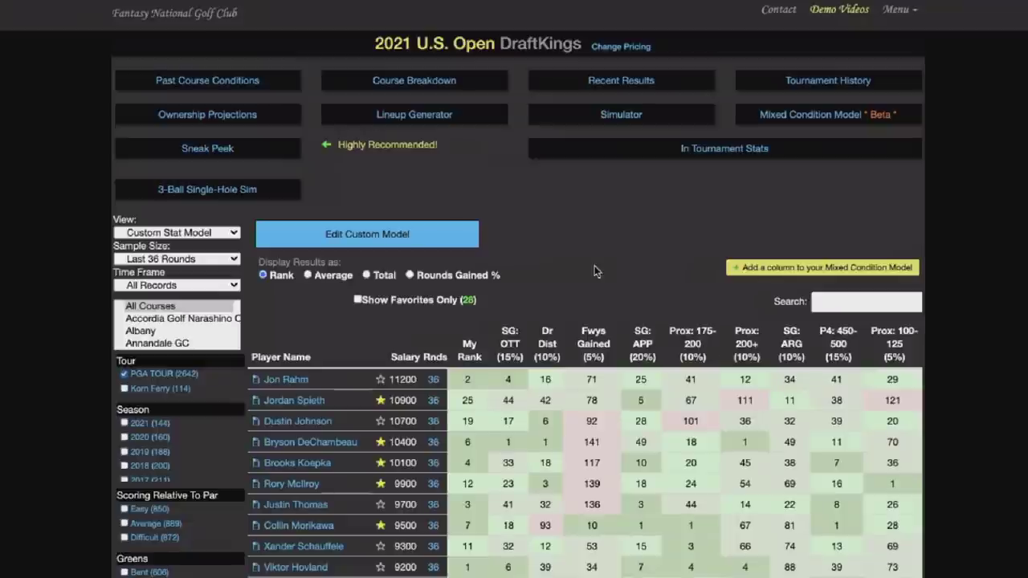
{"action": "right_click", "coordinate": [831, 120]}
{"action": "left_click", "coordinate": [836, 124]}
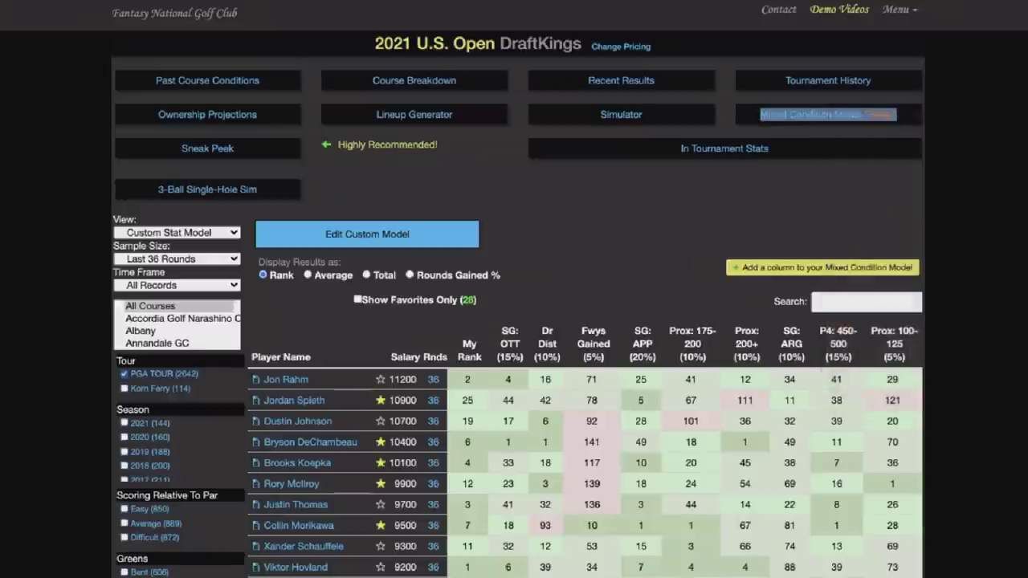
{"action": "scroll", "coordinate": [305, 236], "scroll_direction": "down", "scroll_amount": 5}
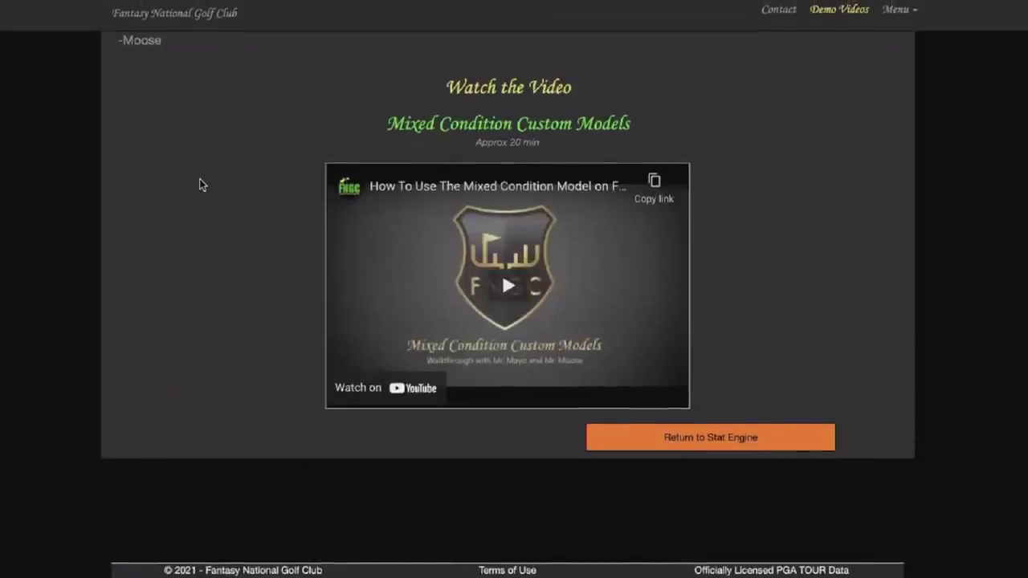
{"action": "scroll", "coordinate": [202, 184], "scroll_direction": "up", "scroll_amount": 2}
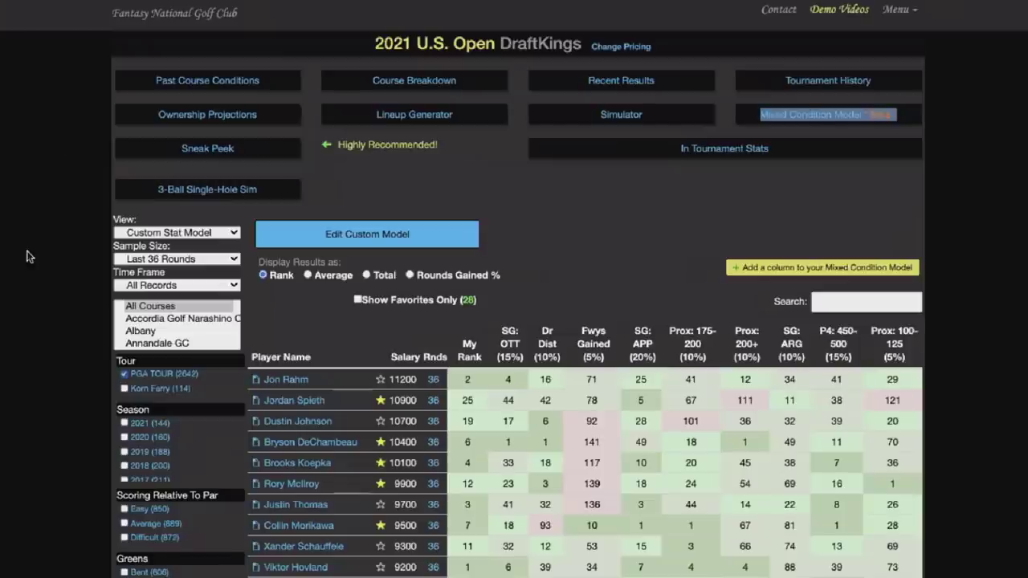
Review the available course condition filters, including greens, firmness, rough length, green speed and course length.
{"action": "scroll", "coordinate": [28, 256], "scroll_direction": "down", "scroll_amount": 3}
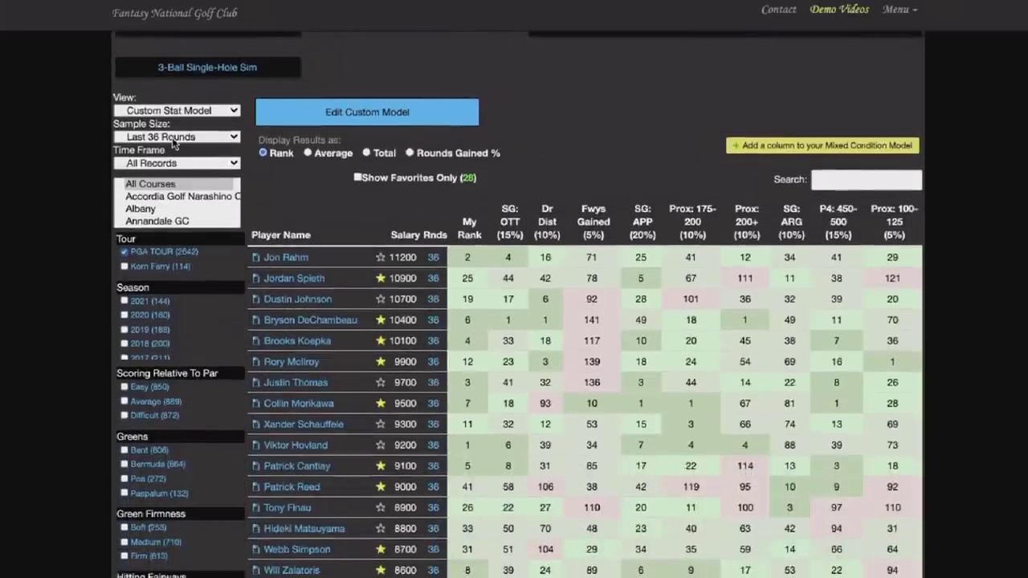
{"action": "scroll", "coordinate": [16, 313], "scroll_direction": "down", "scroll_amount": 5}
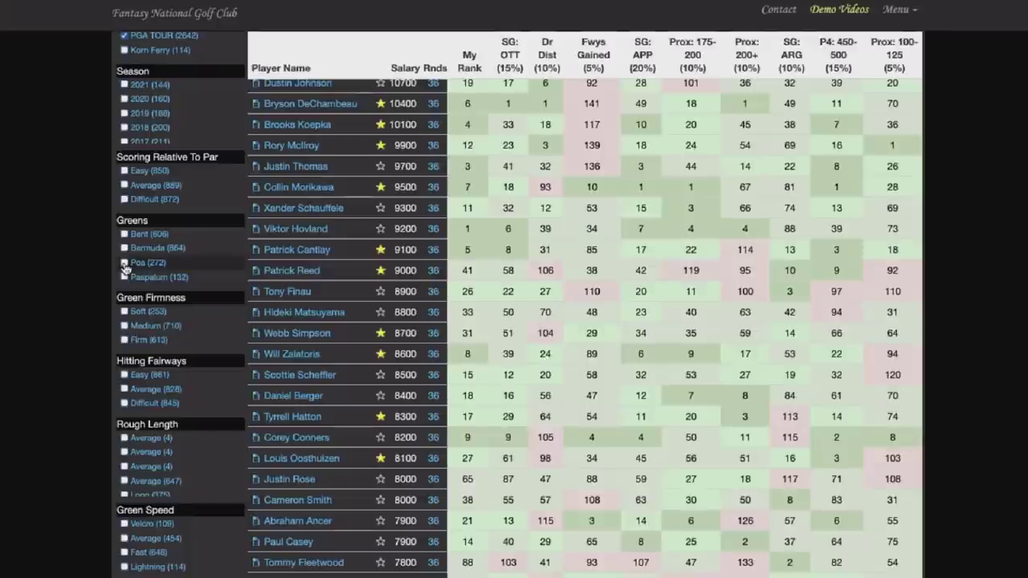
{"action": "scroll", "coordinate": [126, 269], "scroll_direction": "down", "scroll_amount": 3}
{"action": "scroll", "coordinate": [125, 269], "scroll_direction": "down", "scroll_amount": 1}
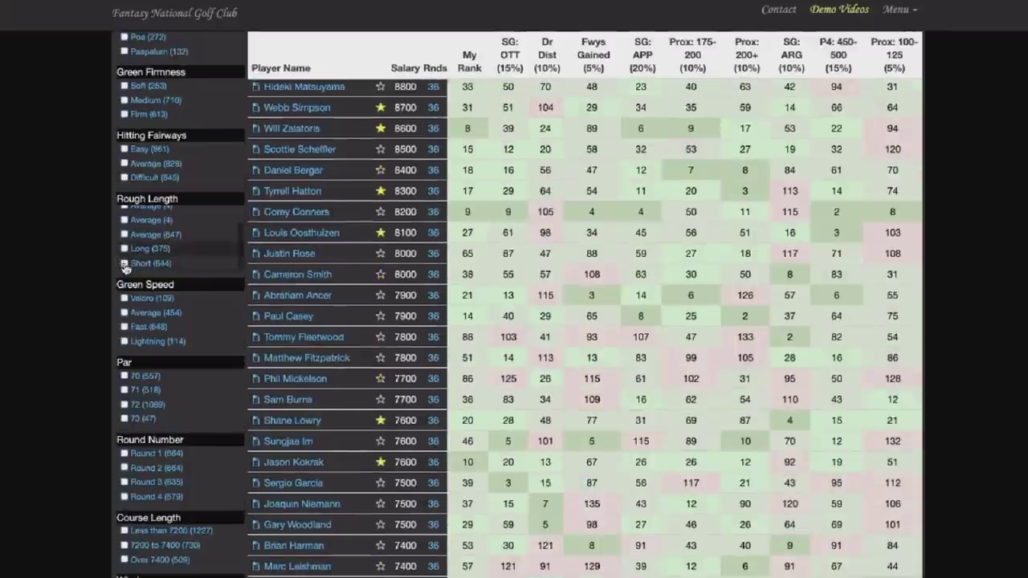
{"action": "left_click", "coordinate": [203, 538]}
{"action": "scroll", "coordinate": [196, 515], "scroll_direction": "down", "scroll_amount": 3}
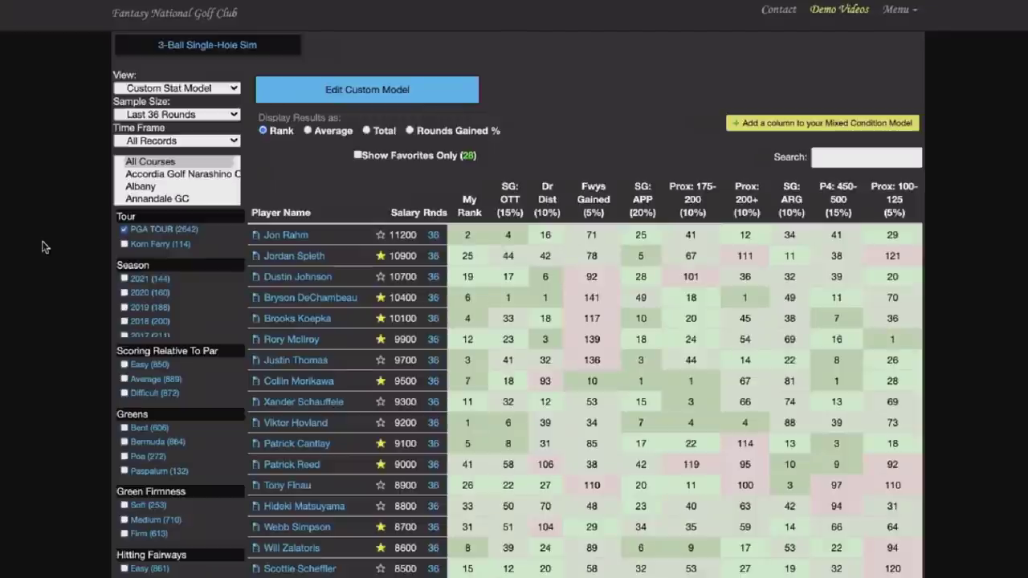
Sort the custom model results by My Rank from best to worst and look through the ranked players.
{"action": "scroll", "coordinate": [44, 247], "scroll_direction": "down", "scroll_amount": 1}
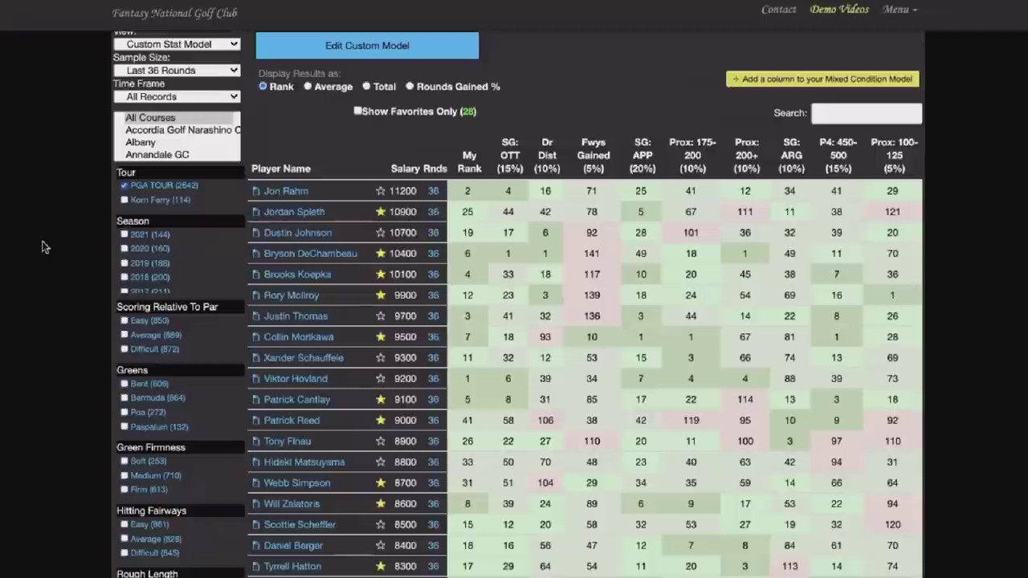
{"action": "scroll", "coordinate": [44, 247], "scroll_direction": "down", "scroll_amount": 1}
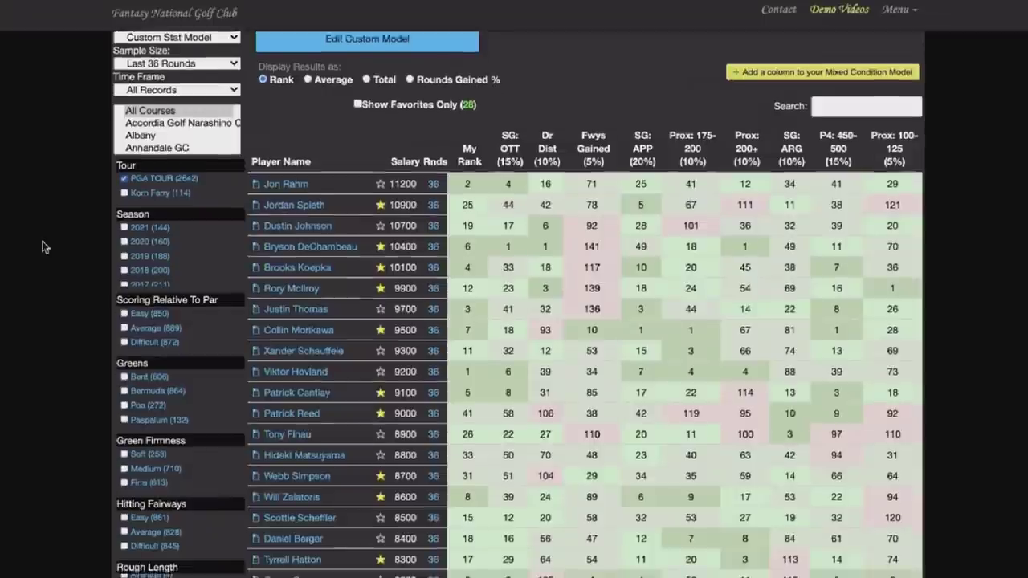
{"action": "left_click", "coordinate": [465, 142]}
{"action": "scroll", "coordinate": [10, 295], "scroll_direction": "down", "scroll_amount": 2}
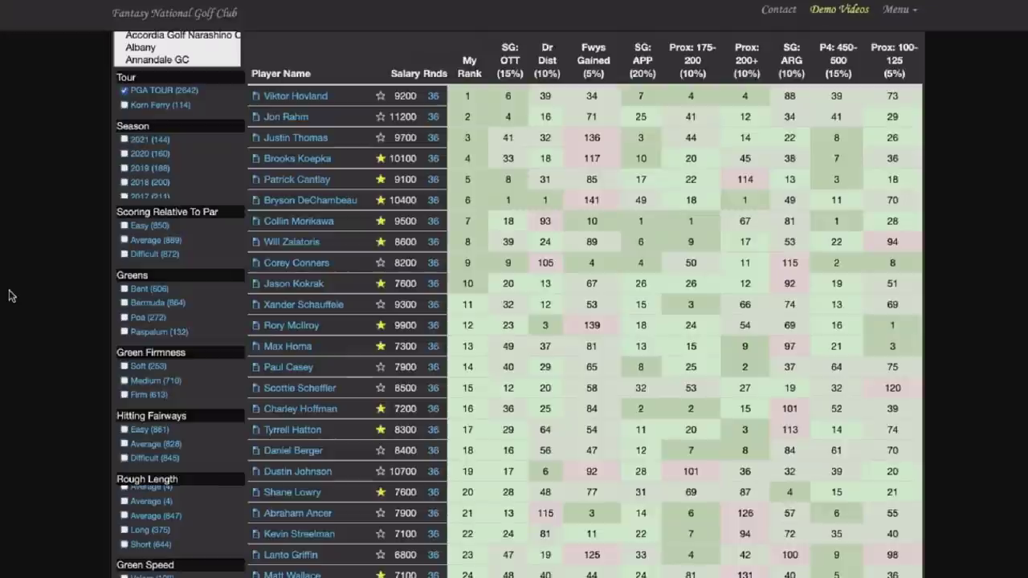
{"action": "scroll", "coordinate": [10, 295], "scroll_direction": "down", "scroll_amount": 1}
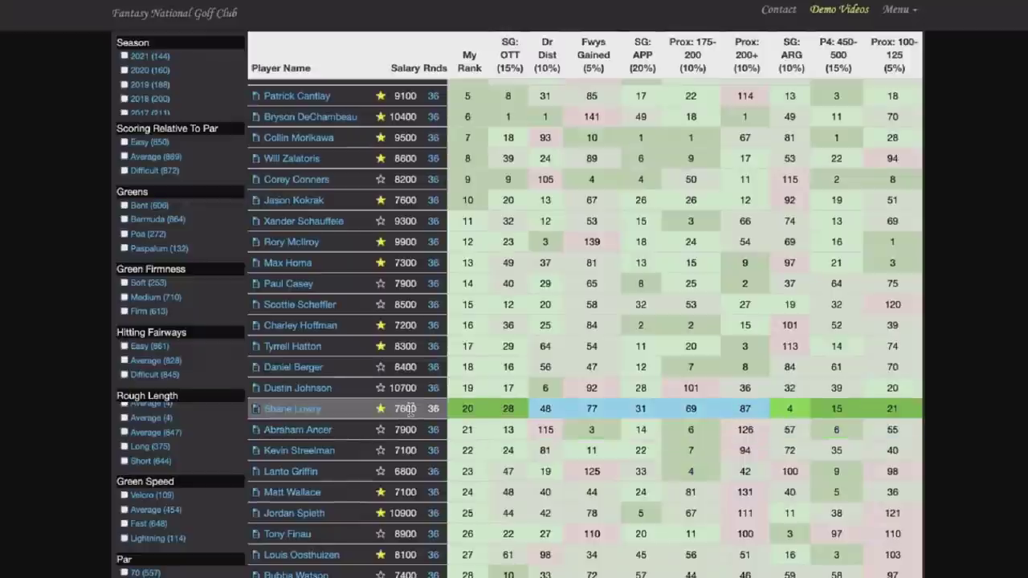
{"action": "scroll", "coordinate": [410, 409], "scroll_direction": "down", "scroll_amount": 1}
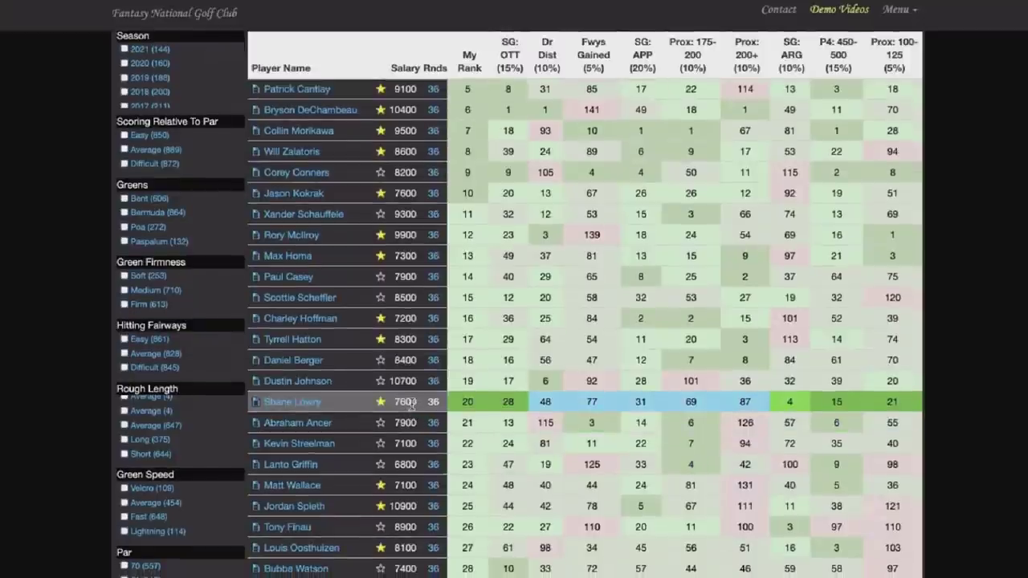
{"action": "scroll", "coordinate": [409, 406], "scroll_direction": "up", "scroll_amount": 5}
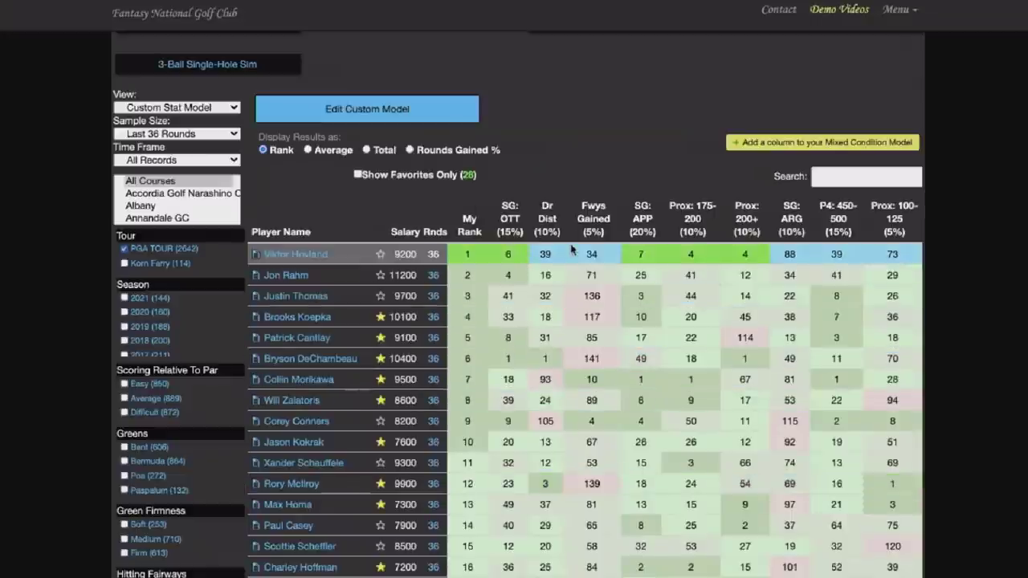
{"action": "scroll", "coordinate": [565, 178], "scroll_direction": "down", "scroll_amount": 1}
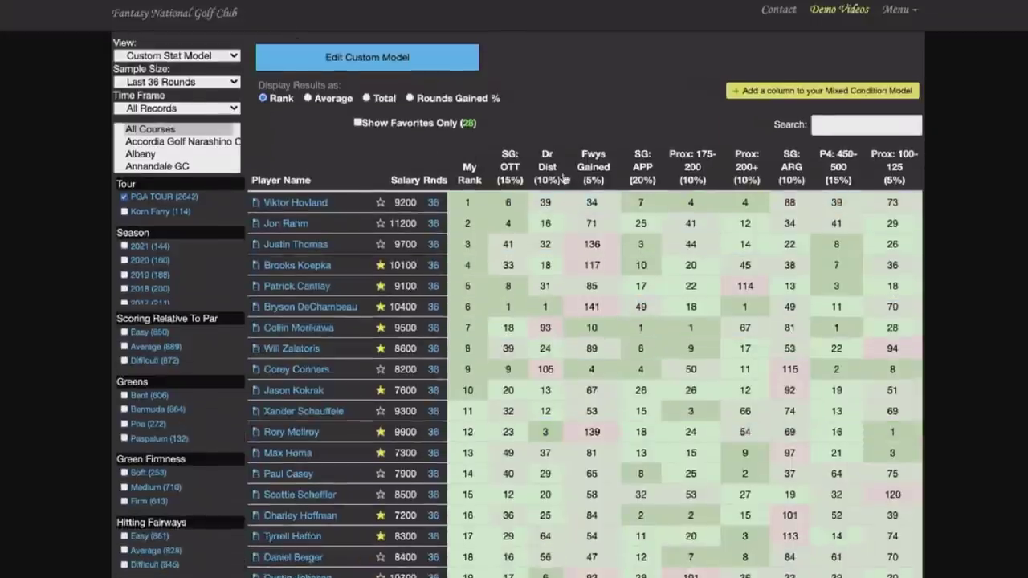
Check the sample size options without changing them, and sort the players by fairways gained, best first.
{"action": "left_click", "coordinate": [215, 82]}
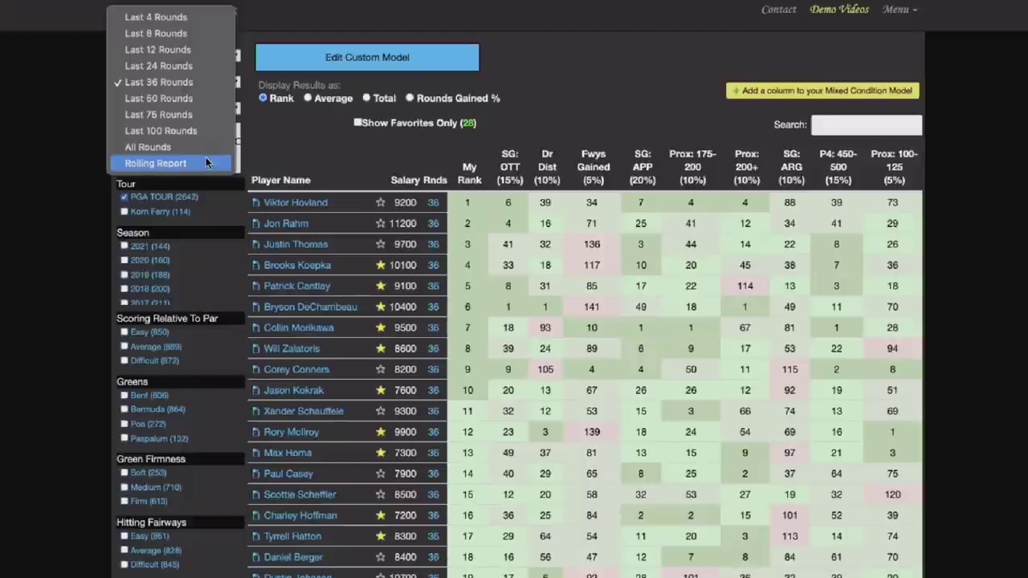
{"action": "left_click", "coordinate": [88, 181]}
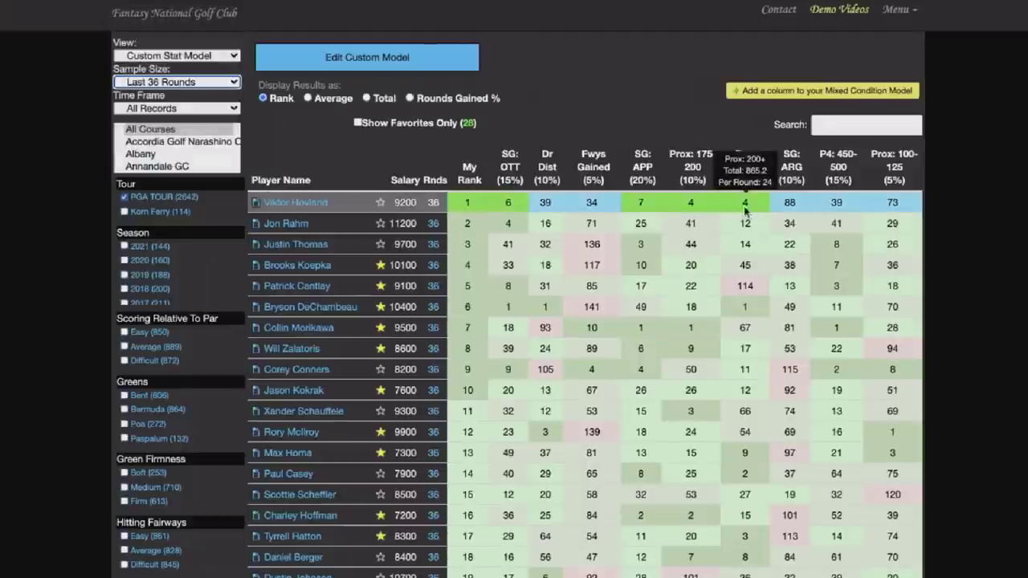
{"action": "left_click", "coordinate": [585, 168]}
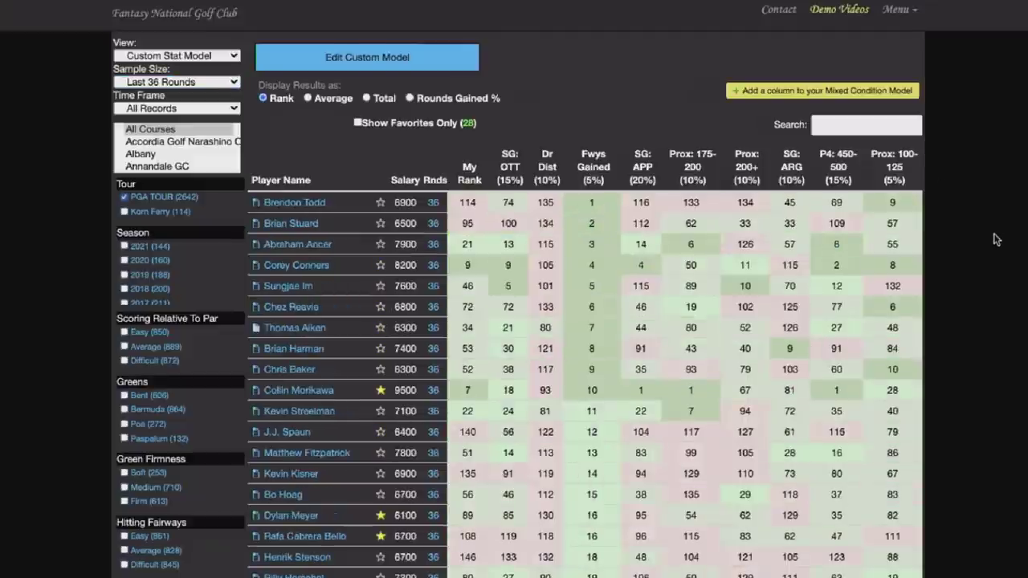
{"action": "scroll", "coordinate": [998, 239], "scroll_direction": "down", "scroll_amount": 2}
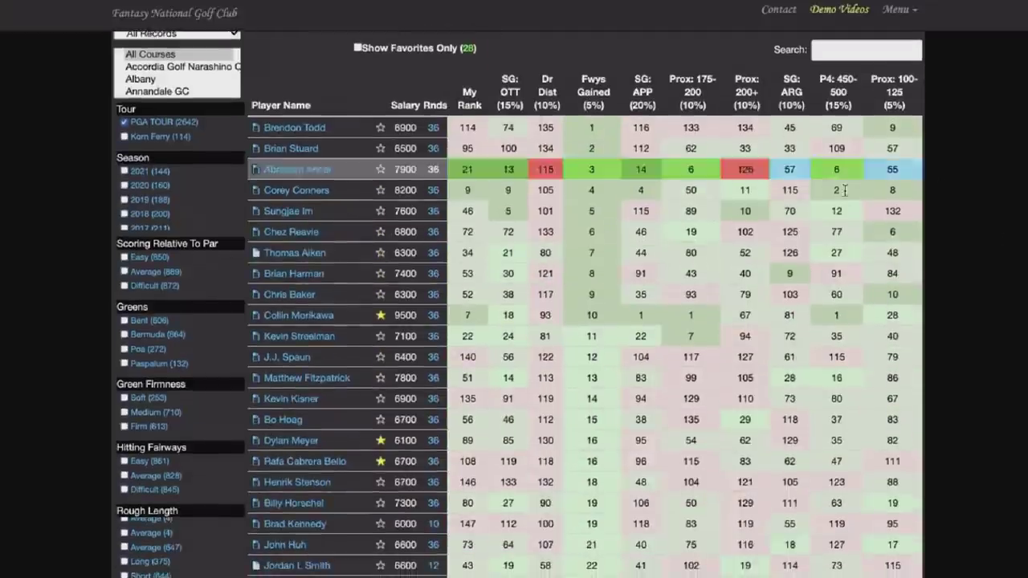
Sort the players by salary from highest to lowest and inspect the fairways gained figures of the high-priced golfers.
{"action": "left_click", "coordinate": [414, 107]}
{"action": "left_click", "coordinate": [414, 108]}
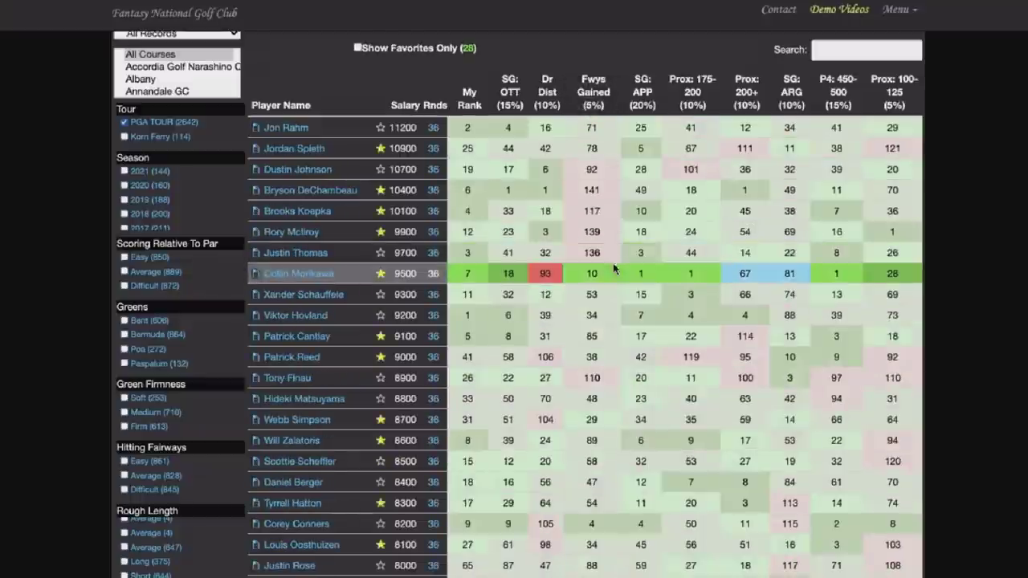
{"action": "mouse_move", "coordinate": [611, 277]}
{"action": "mouse_move", "coordinate": [607, 316]}
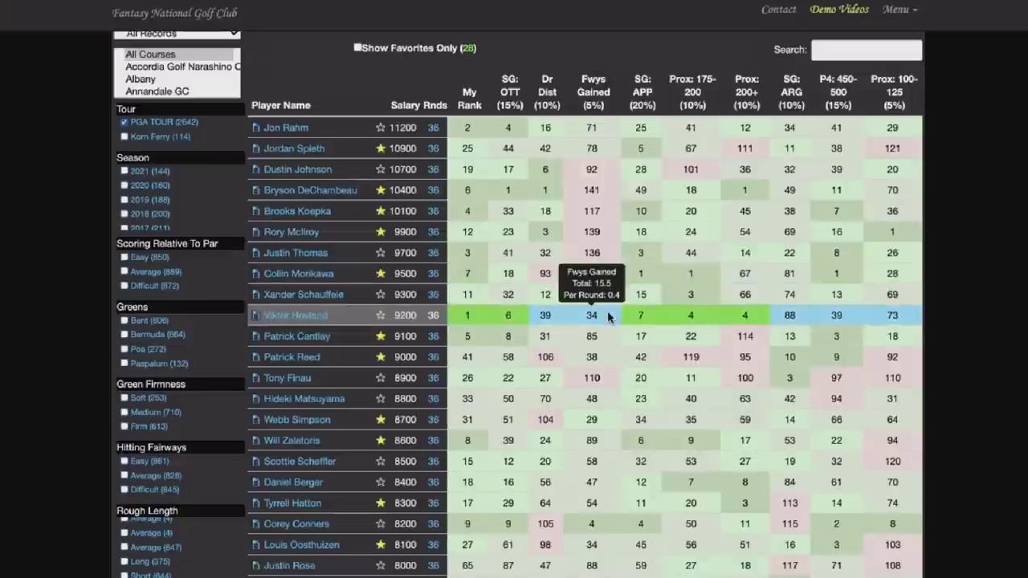
{"action": "mouse_move", "coordinate": [608, 361]}
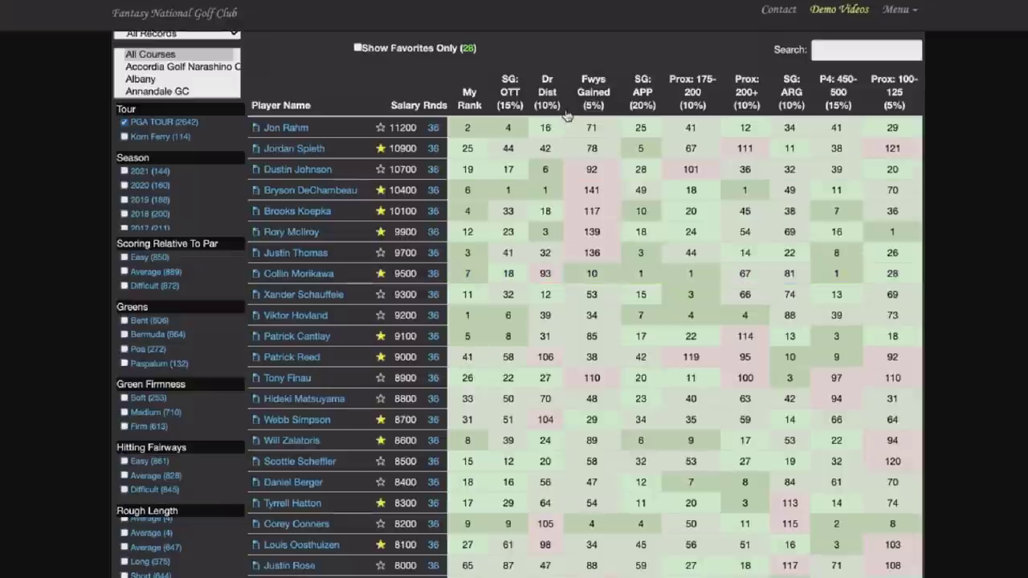
Sort the players by driving distance, longest first, and inspect Wyndham Clark's fairways, around-the-green and long proximity stats.
{"action": "left_click", "coordinate": [547, 90]}
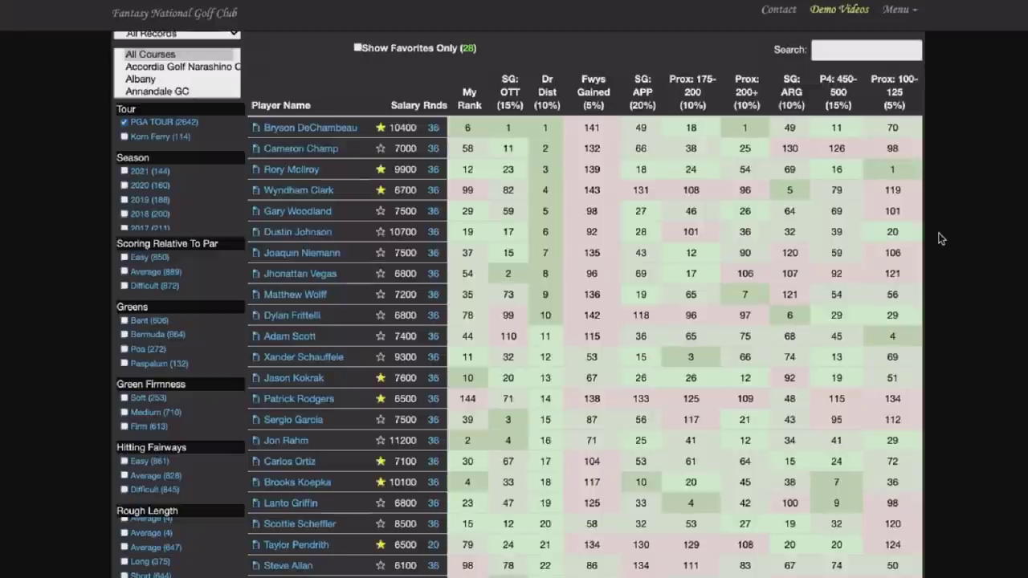
{"action": "mouse_move", "coordinate": [906, 169]}
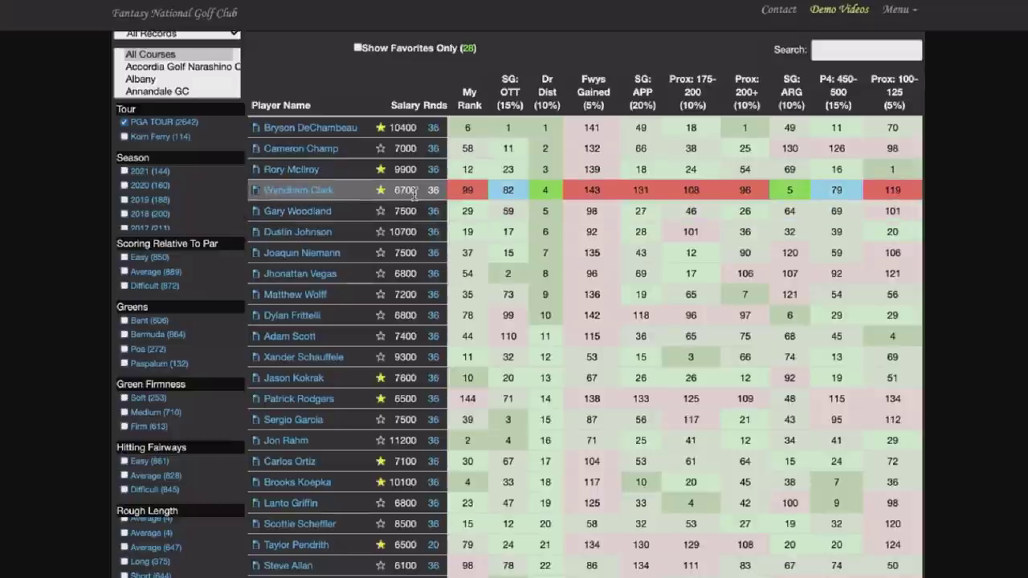
{"action": "mouse_move", "coordinate": [595, 186]}
{"action": "mouse_move", "coordinate": [794, 189]}
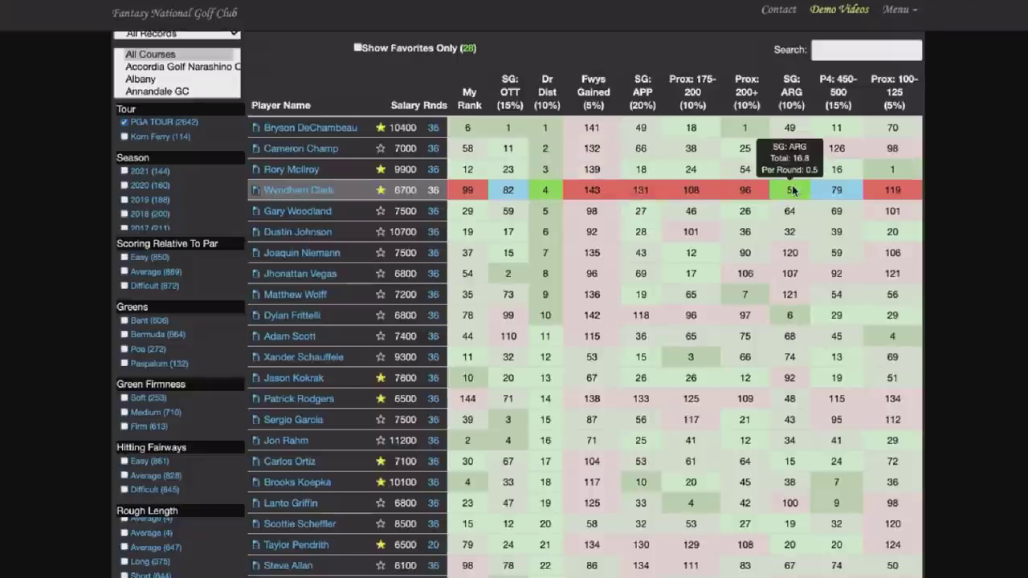
{"action": "mouse_move", "coordinate": [741, 191]}
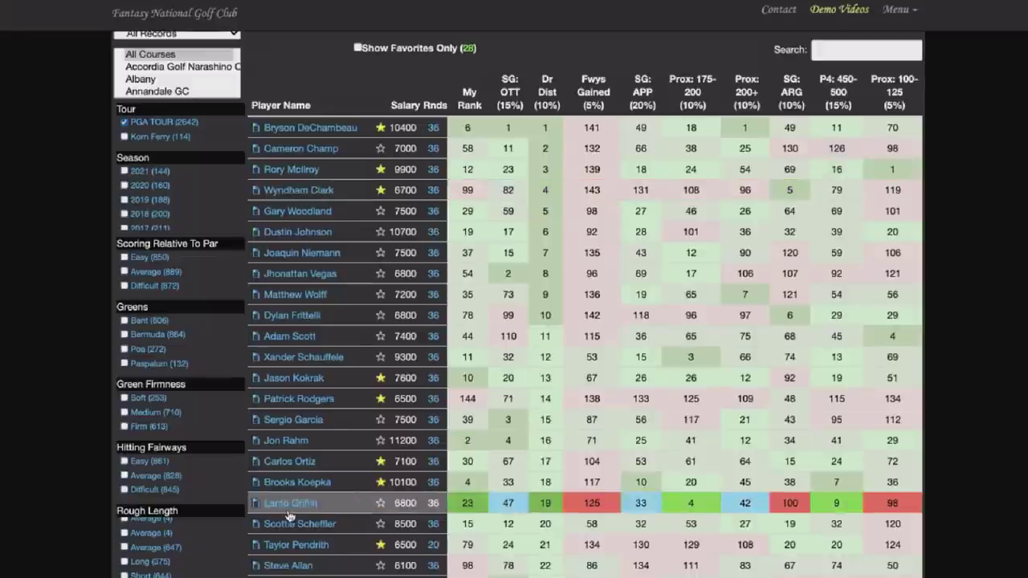
{"action": "scroll", "coordinate": [287, 509], "scroll_direction": "down", "scroll_amount": 3}
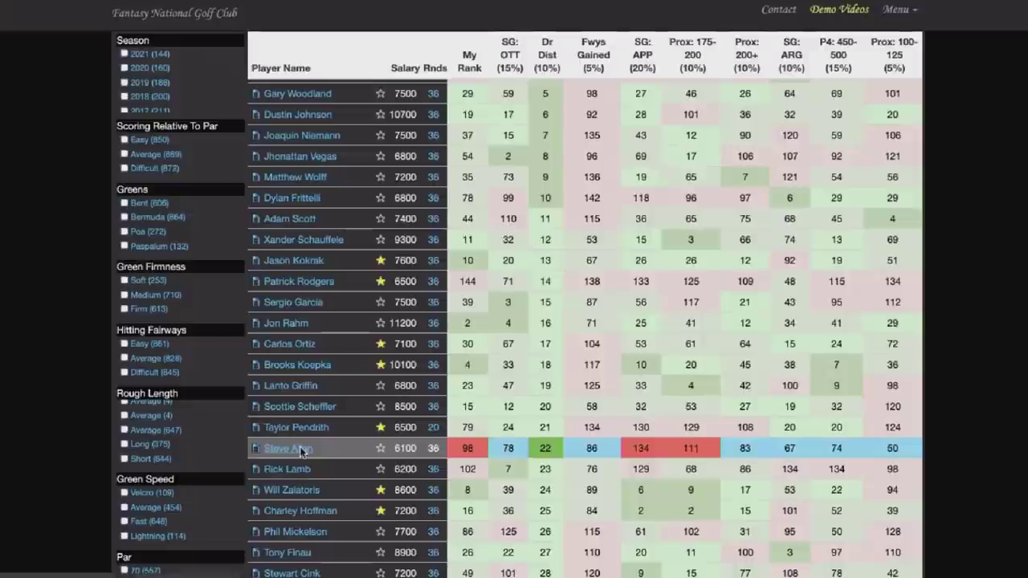
{"action": "left_click", "coordinate": [301, 452]}
{"action": "scroll", "coordinate": [27, 439], "scroll_direction": "down", "scroll_amount": 15}
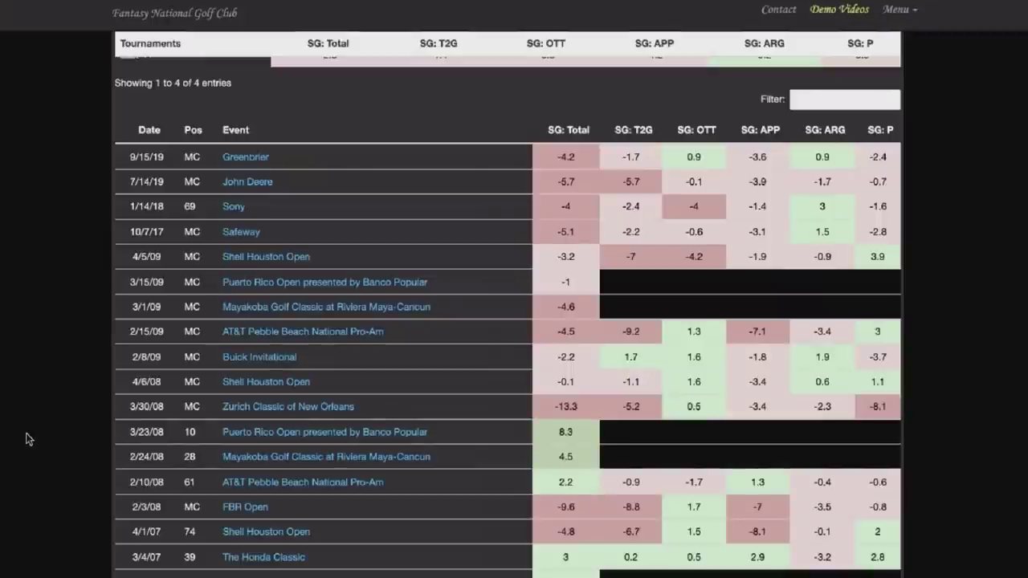
{"action": "scroll", "coordinate": [27, 438], "scroll_direction": "up", "scroll_amount": 15}
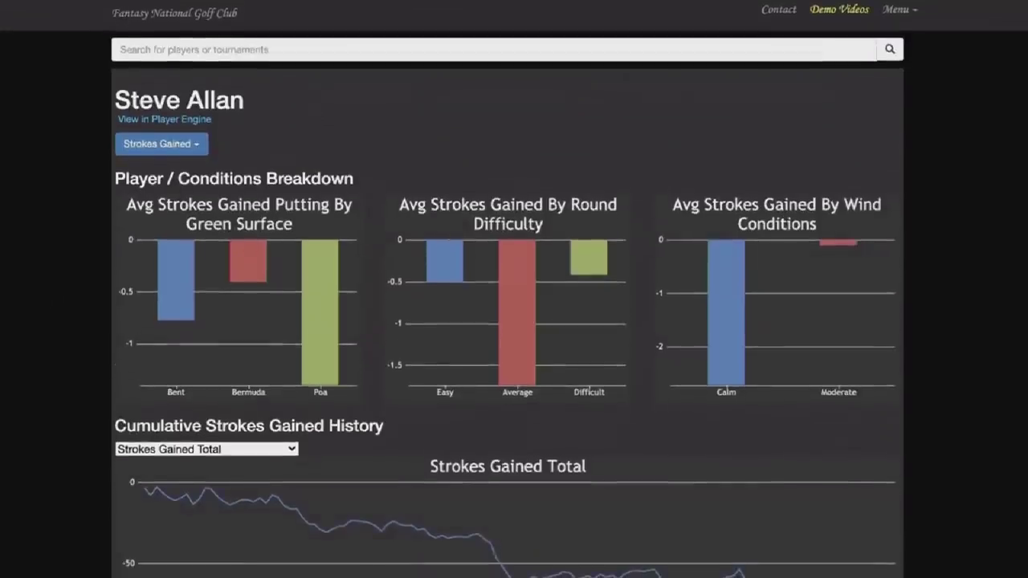
{"action": "key", "text": "alt+Left"}
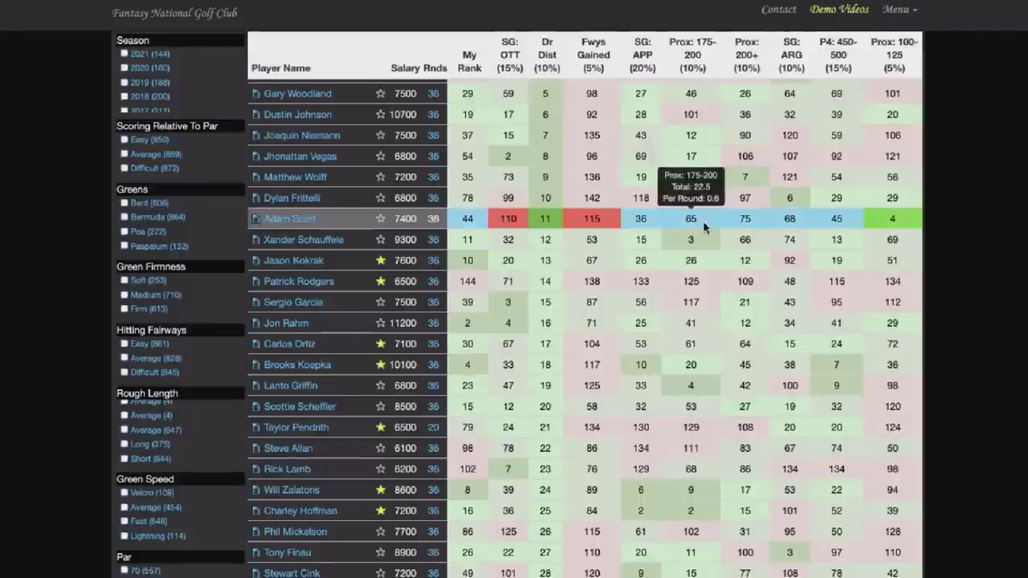
{"action": "scroll", "coordinate": [704, 227], "scroll_direction": "up", "scroll_amount": 3}
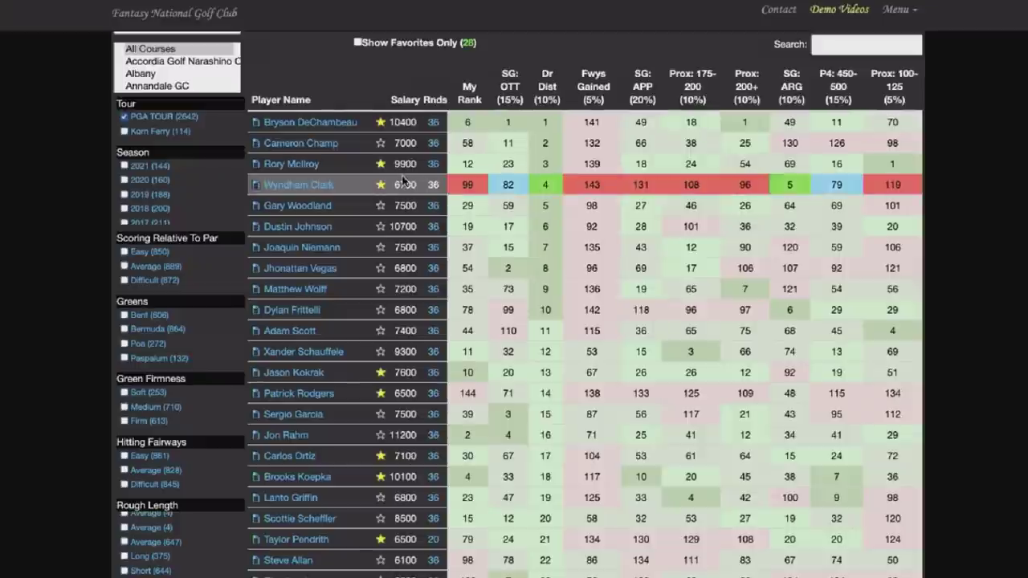
{"action": "left_click", "coordinate": [320, 249]}
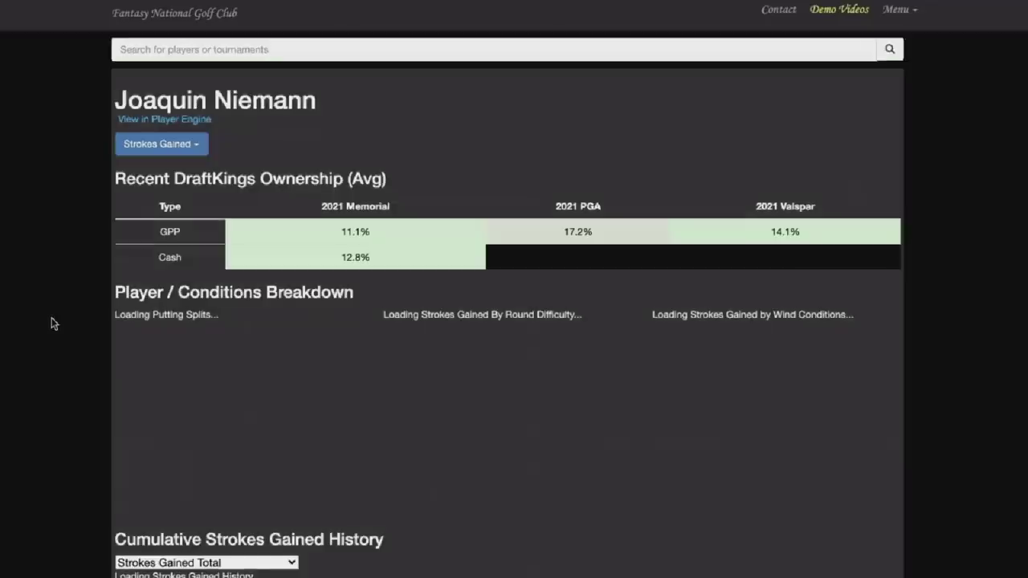
{"action": "scroll", "coordinate": [53, 323], "scroll_direction": "down", "scroll_amount": 10}
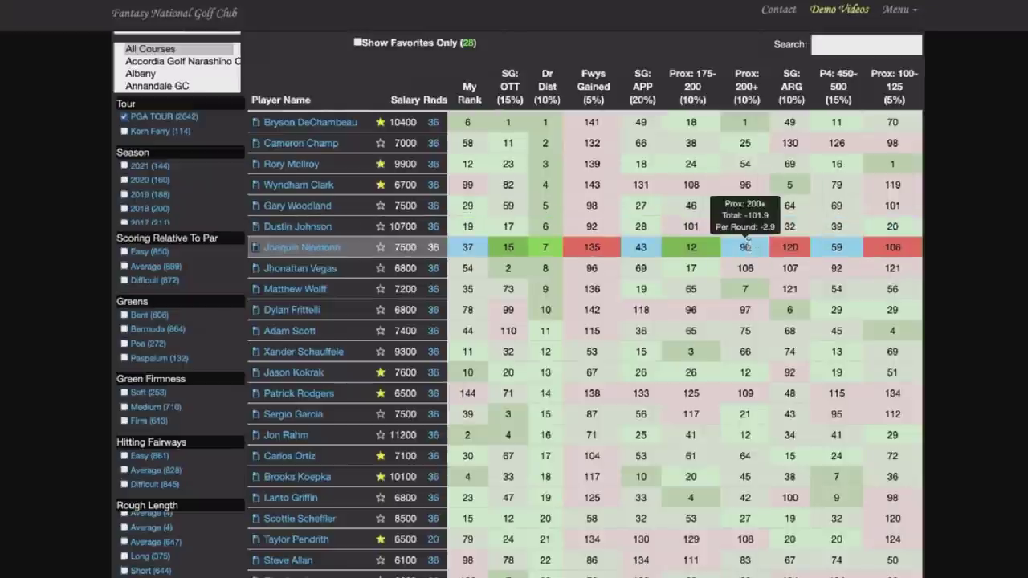
Inspect Joaquin Niemann's 175-200 proximity figures, plus Dylan Frittelli's approach, around-the-green and 200+ proximity stats in the player list.
{"action": "mouse_move", "coordinate": [695, 241]}
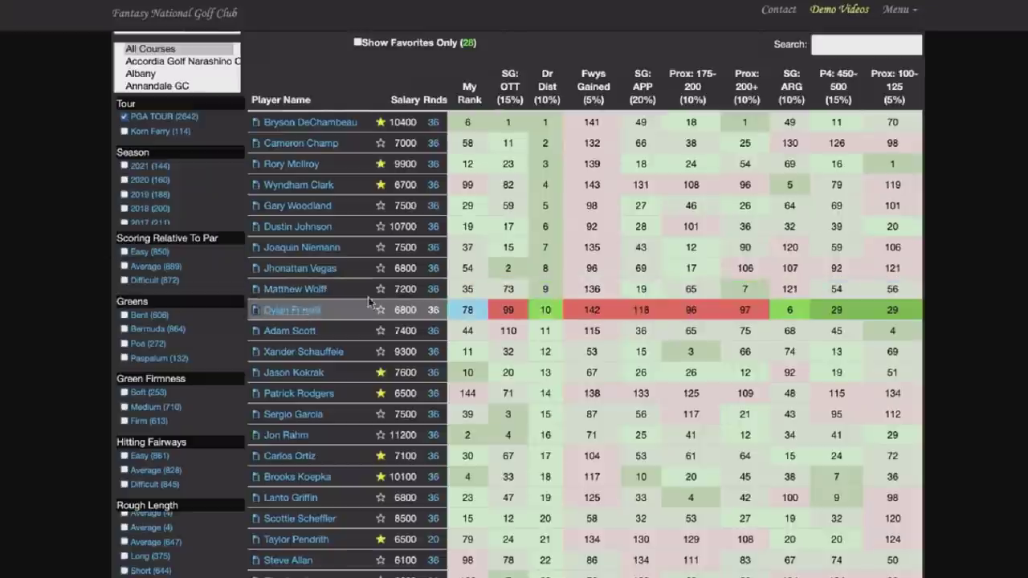
{"action": "mouse_move", "coordinate": [643, 310]}
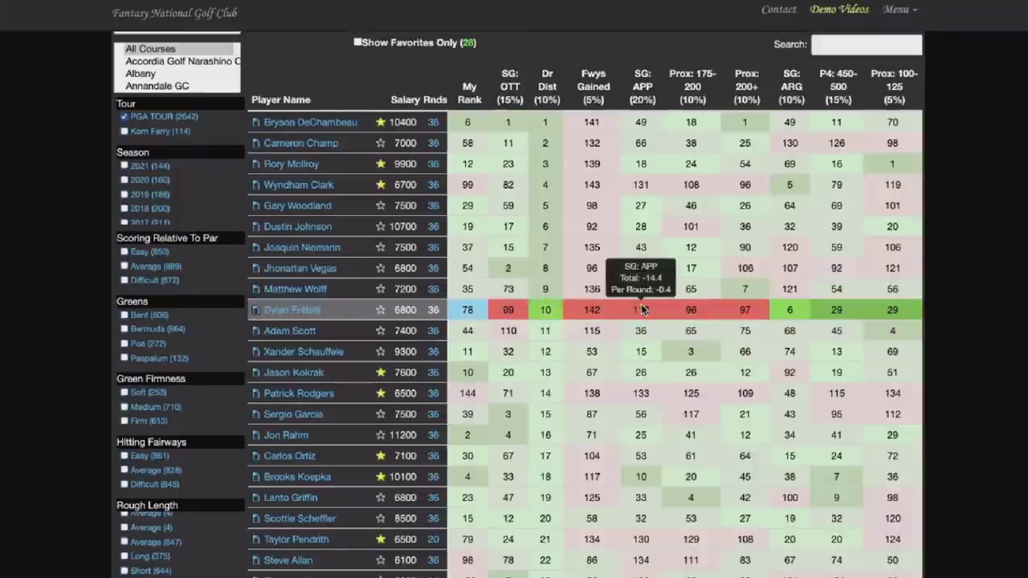
{"action": "mouse_move", "coordinate": [800, 310]}
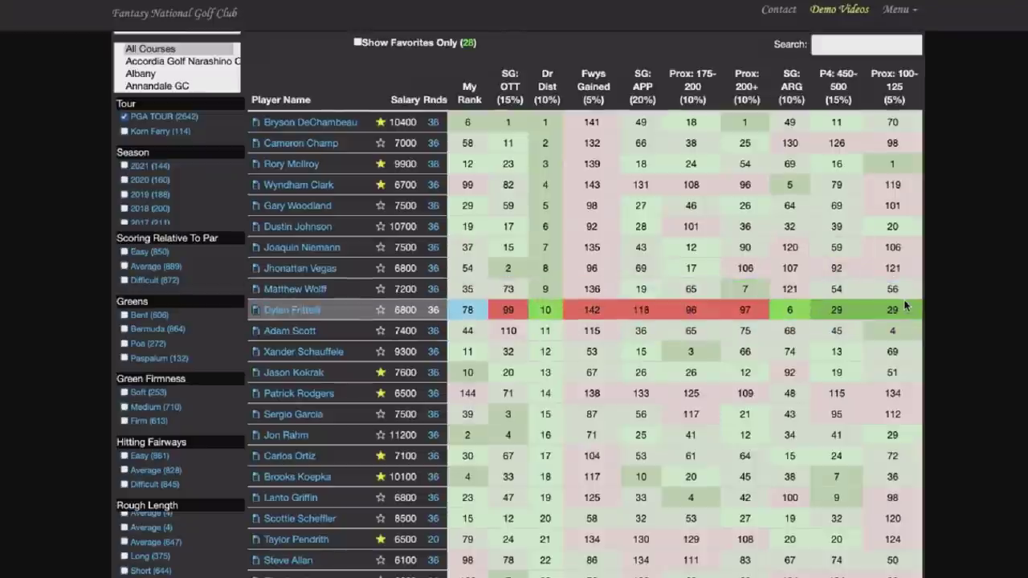
{"action": "mouse_move", "coordinate": [738, 313]}
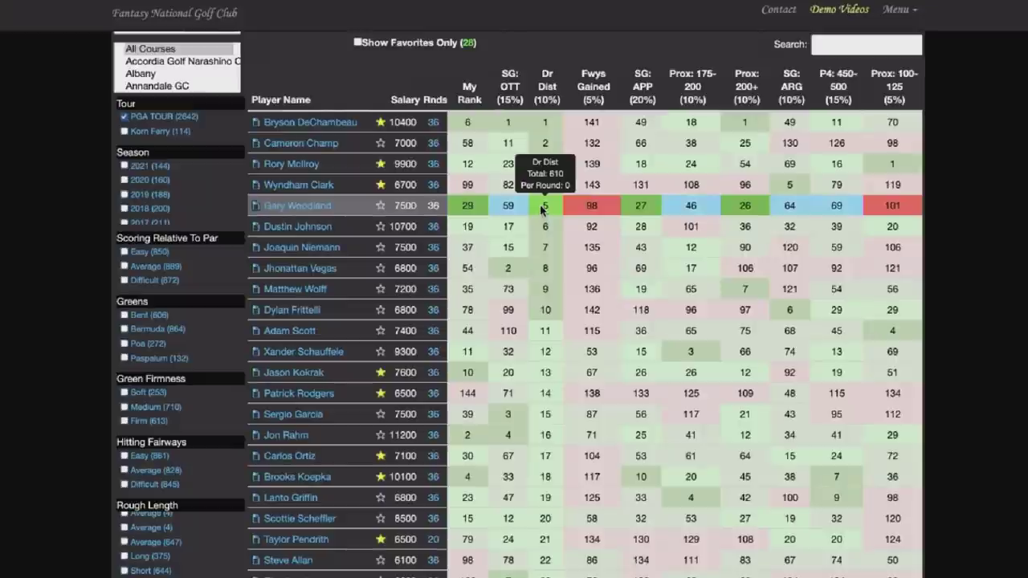
{"action": "left_click", "coordinate": [298, 206]}
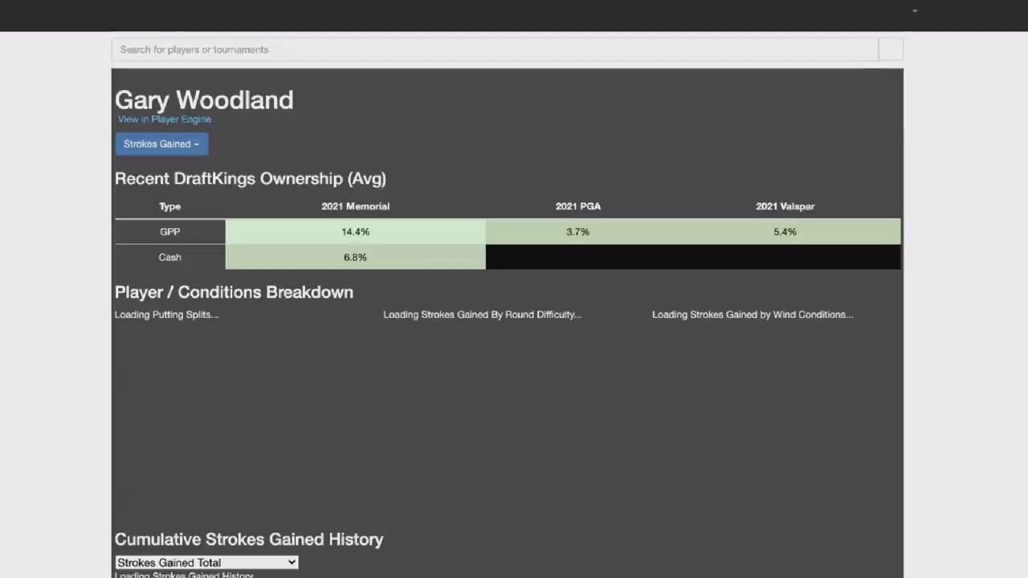
{"action": "scroll", "coordinate": [514, 321], "scroll_direction": "down", "scroll_amount": 7}
{"action": "scroll", "coordinate": [835, 321], "scroll_direction": "down", "scroll_amount": 5}
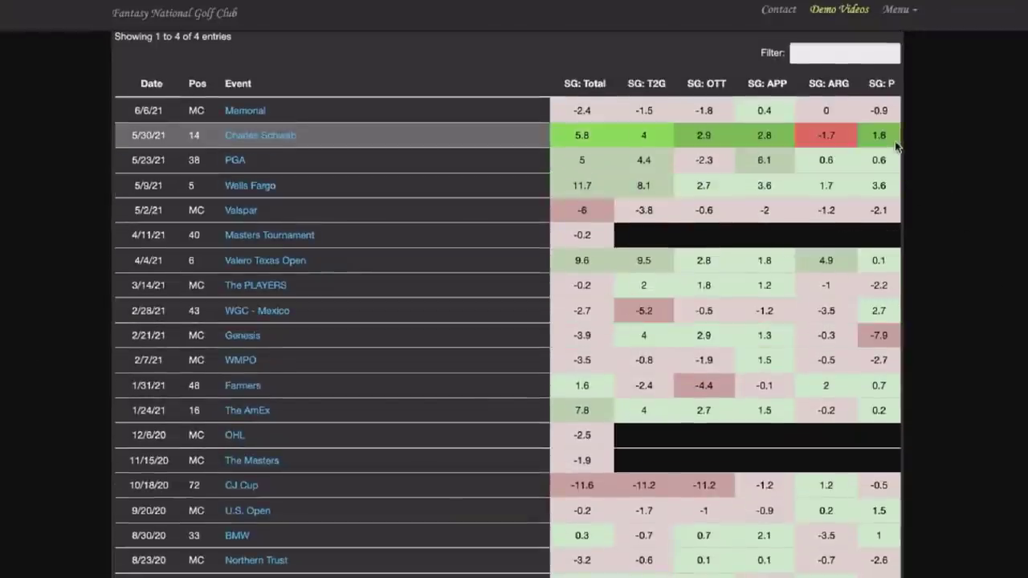
{"action": "mouse_move", "coordinate": [768, 185]}
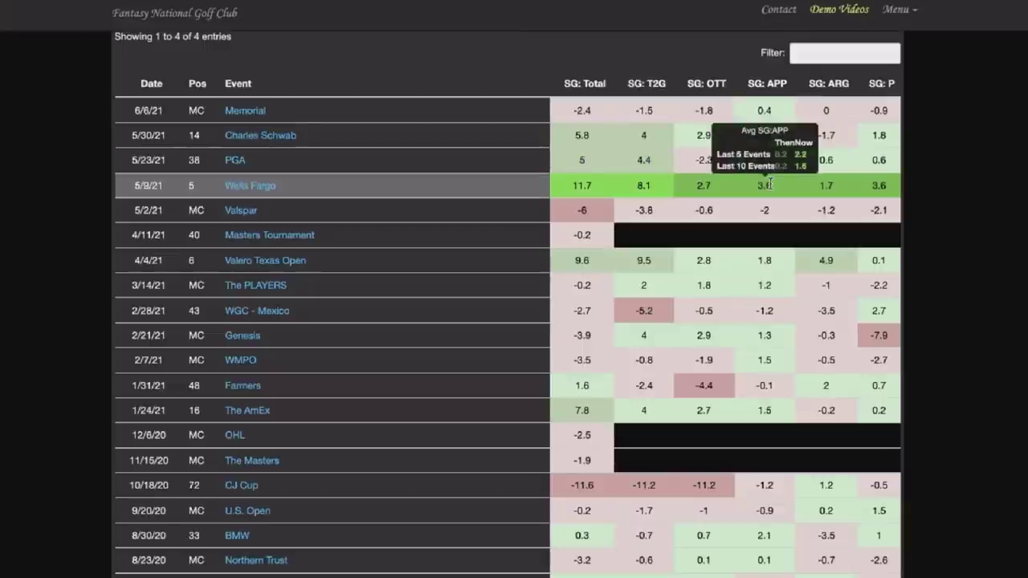
{"action": "scroll", "coordinate": [138, 94], "scroll_direction": "up", "scroll_amount": 8}
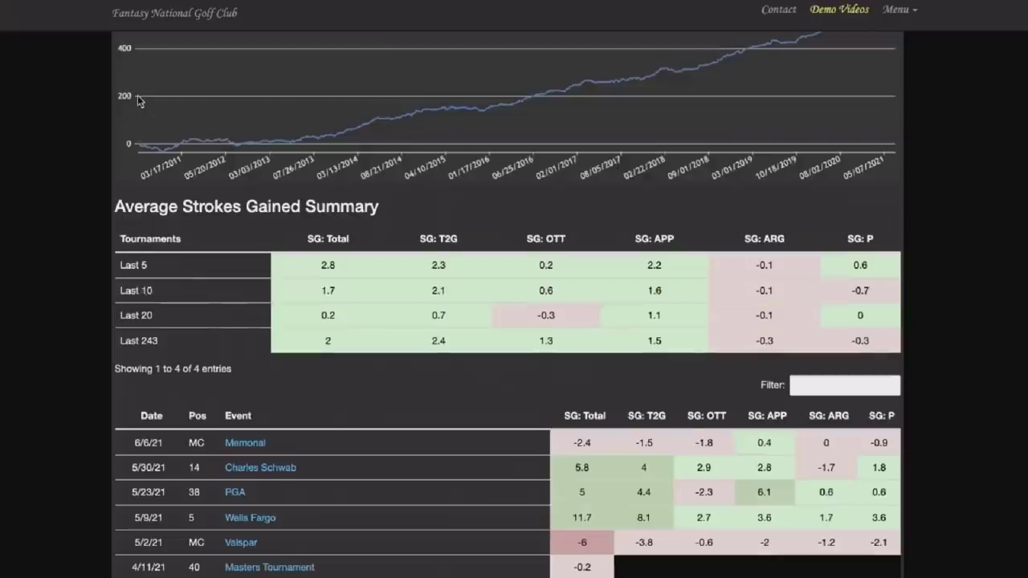
{"action": "scroll", "coordinate": [137, 95], "scroll_direction": "up", "scroll_amount": 5}
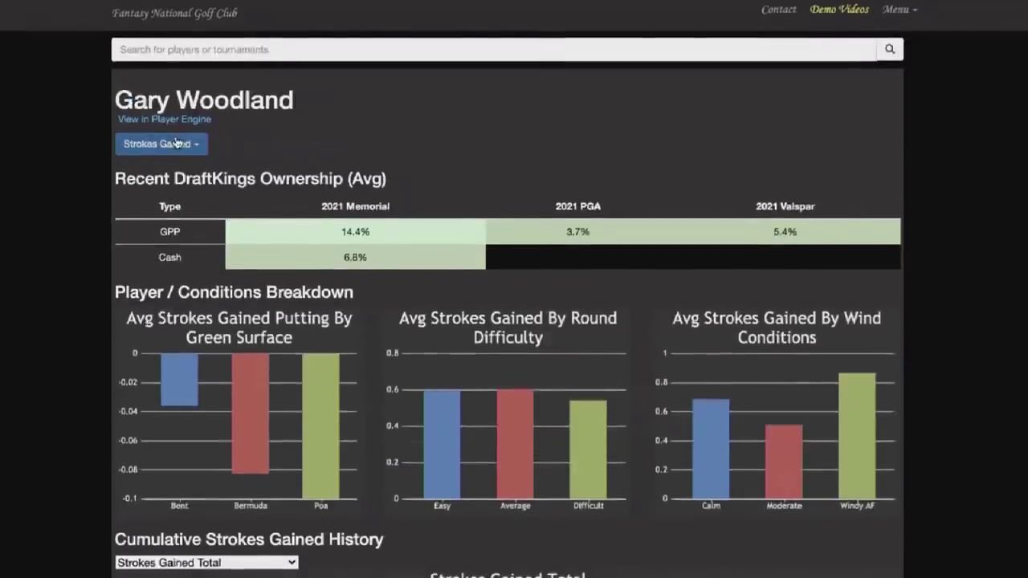
{"action": "left_click", "coordinate": [177, 147]}
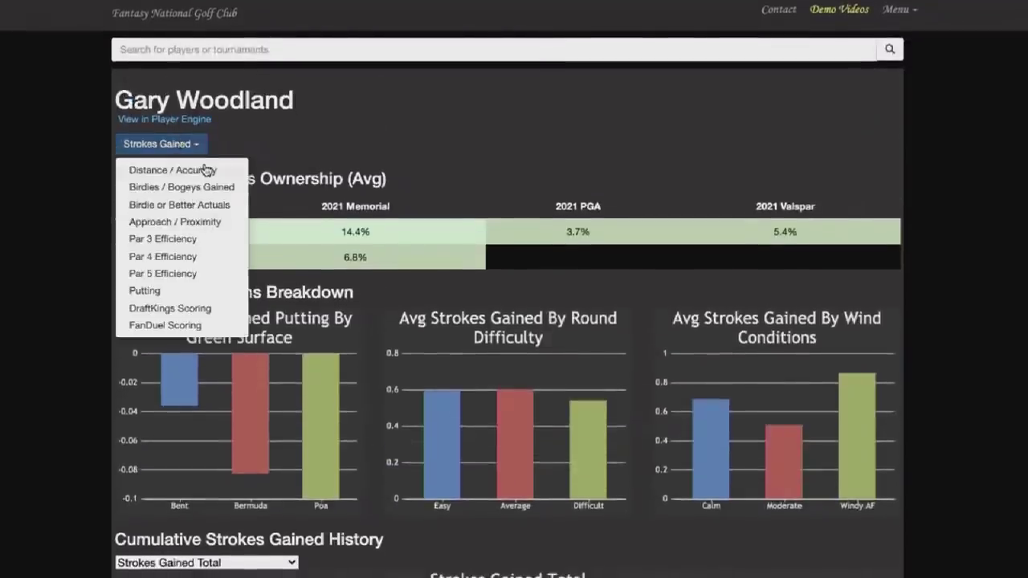
{"action": "left_click", "coordinate": [26, 303]}
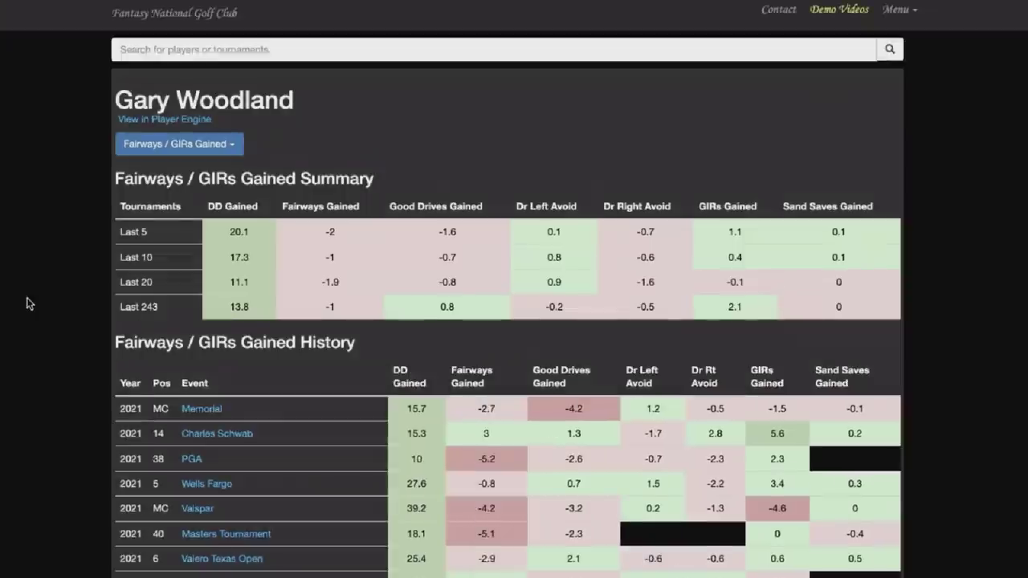
{"action": "scroll", "coordinate": [28, 301], "scroll_direction": "down", "scroll_amount": 3}
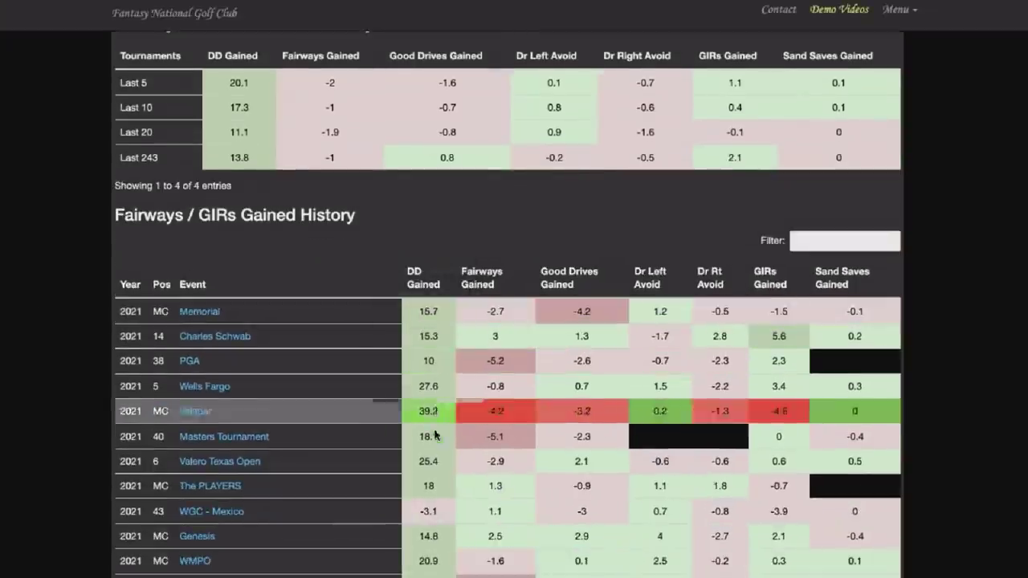
{"action": "scroll", "coordinate": [438, 299], "scroll_direction": "down", "scroll_amount": 2}
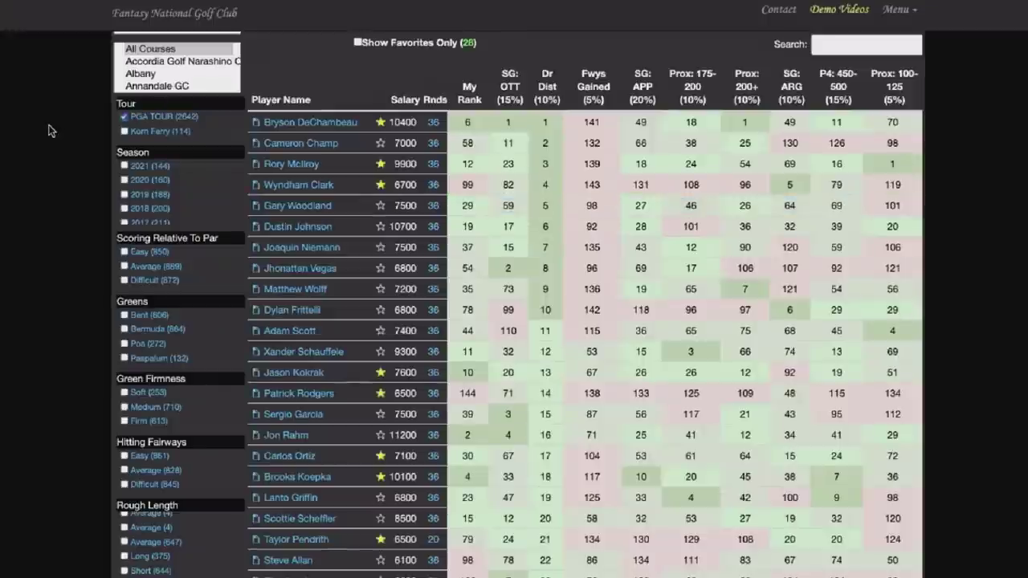
Inspect Sergio Garcia's driving distance and compare the fairways gained figures of Garcia, Xander Schauffele and Scottie Scheffler.
{"action": "scroll", "coordinate": [50, 130], "scroll_direction": "up", "scroll_amount": 1}
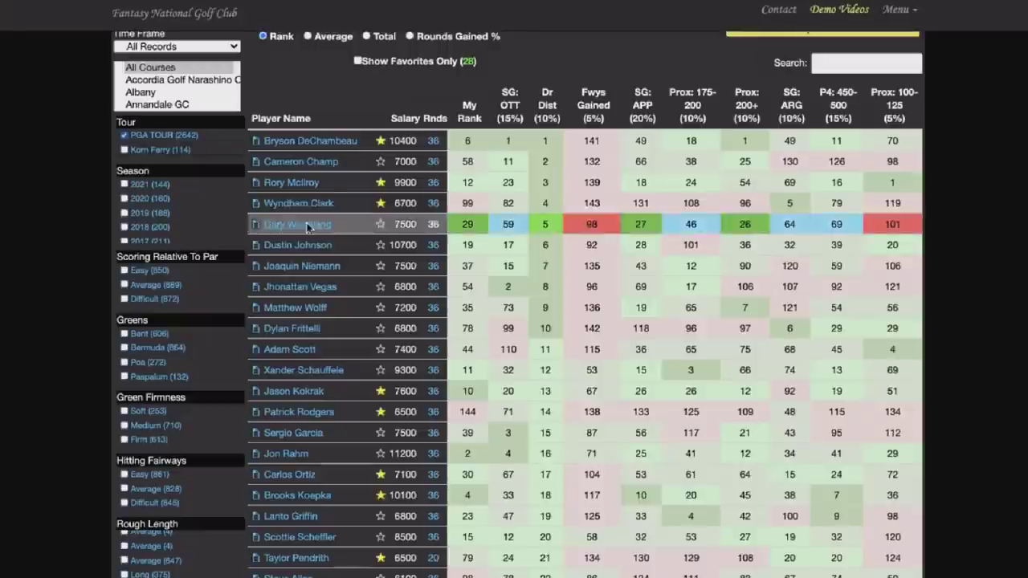
{"action": "mouse_move", "coordinate": [544, 432]}
{"action": "mouse_move", "coordinate": [610, 434]}
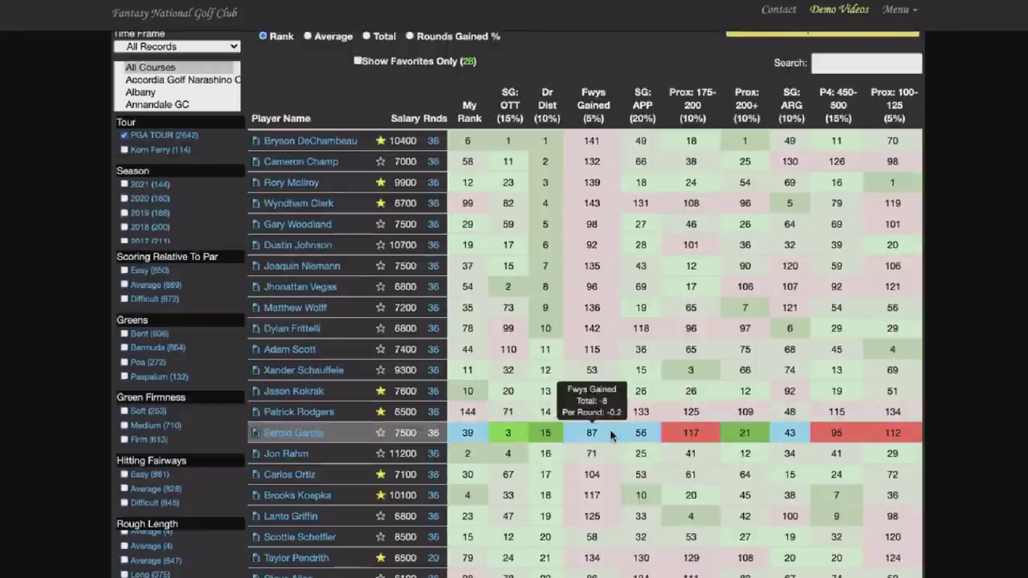
{"action": "scroll", "coordinate": [610, 435], "scroll_direction": "down", "scroll_amount": 1}
{"action": "mouse_move", "coordinate": [608, 338]}
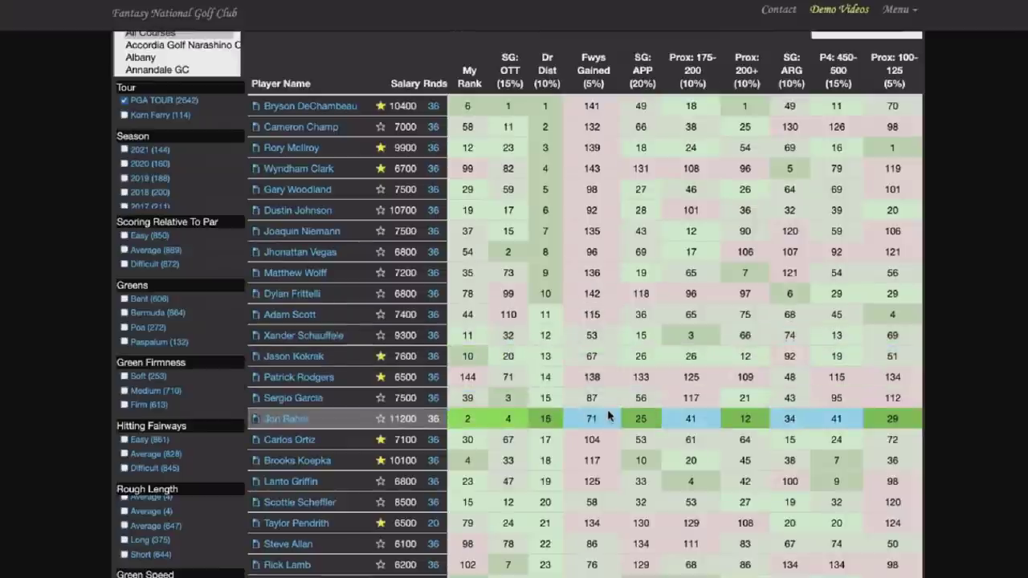
{"action": "scroll", "coordinate": [608, 415], "scroll_direction": "down", "scroll_amount": 3}
{"action": "mouse_move", "coordinate": [610, 358]}
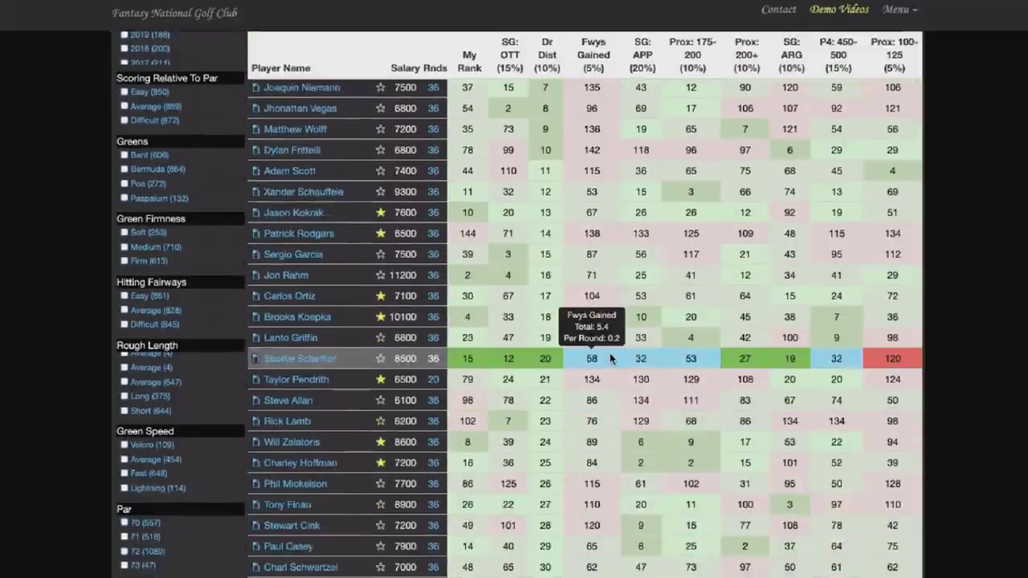
Inspect the fairways gained figures of Paul Casey and Viktor Hovland further down the driving distance ranking.
{"action": "scroll", "coordinate": [609, 358], "scroll_direction": "down", "scroll_amount": 3}
{"action": "mouse_move", "coordinate": [603, 386]}
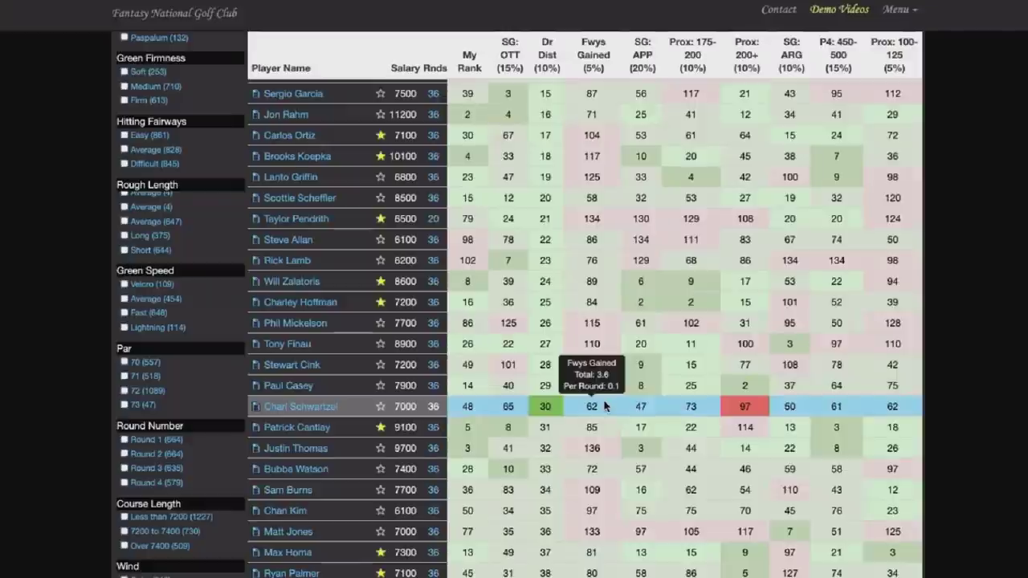
{"action": "scroll", "coordinate": [604, 406], "scroll_direction": "down", "scroll_amount": 3}
{"action": "mouse_move", "coordinate": [604, 469]}
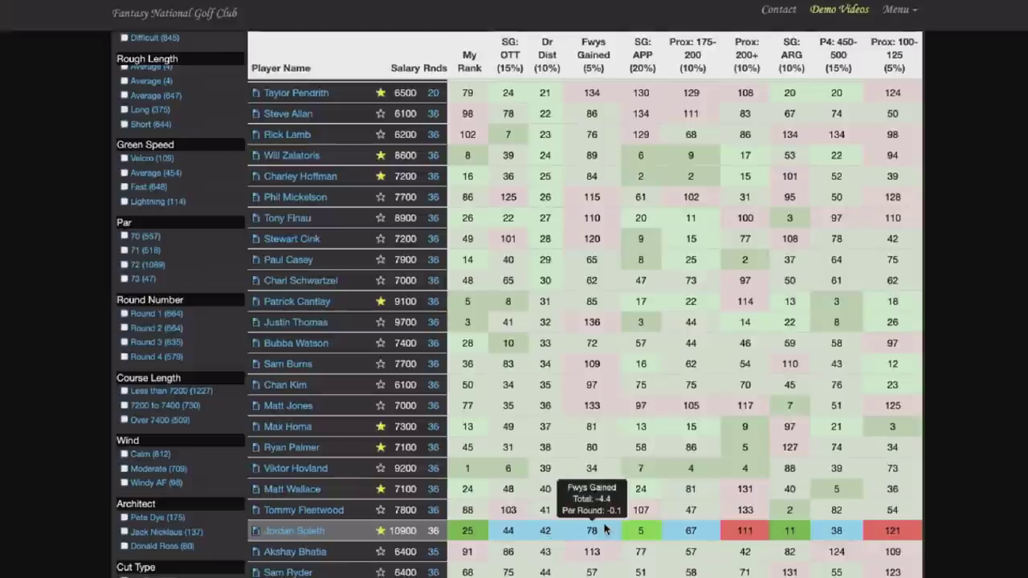
{"action": "scroll", "coordinate": [604, 529], "scroll_direction": "down", "scroll_amount": 1}
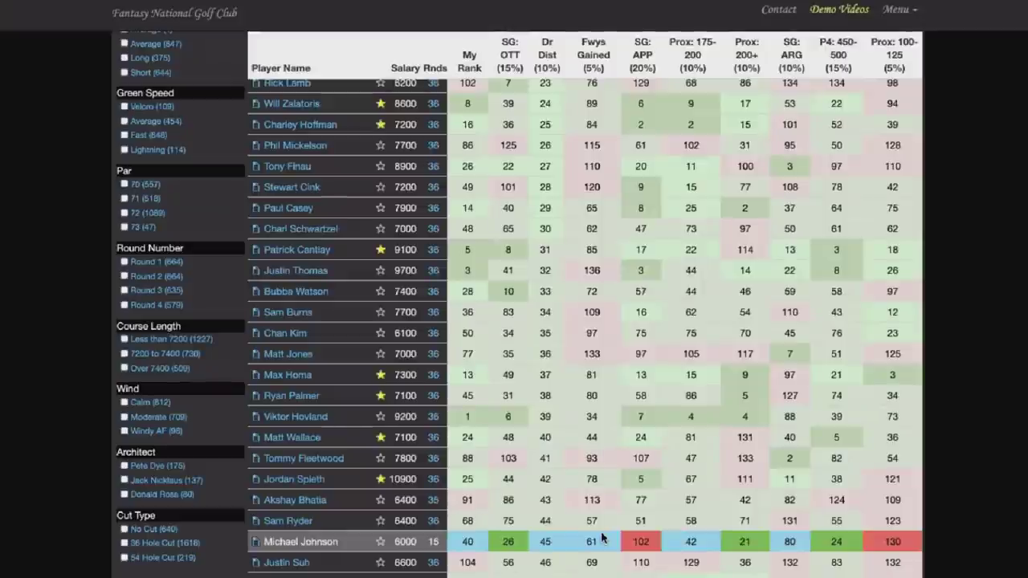
Inspect the fairways gained figures of the low-priced players Michael Johnson, Justin Suh and Kyle Westmoreland.
{"action": "scroll", "coordinate": [602, 538], "scroll_direction": "down", "scroll_amount": 5}
{"action": "mouse_move", "coordinate": [602, 252]}
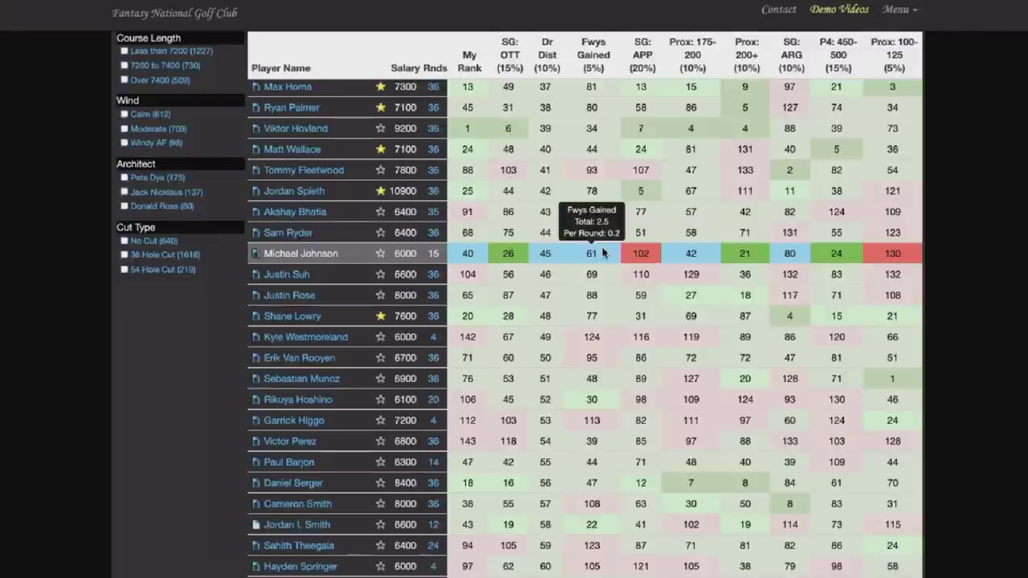
{"action": "mouse_move", "coordinate": [602, 275]}
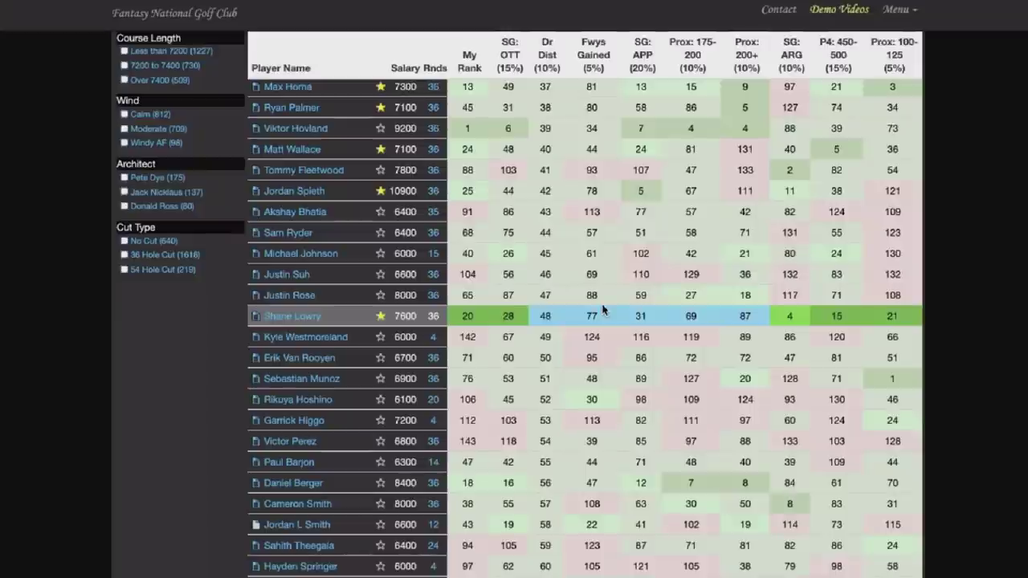
{"action": "mouse_move", "coordinate": [597, 331]}
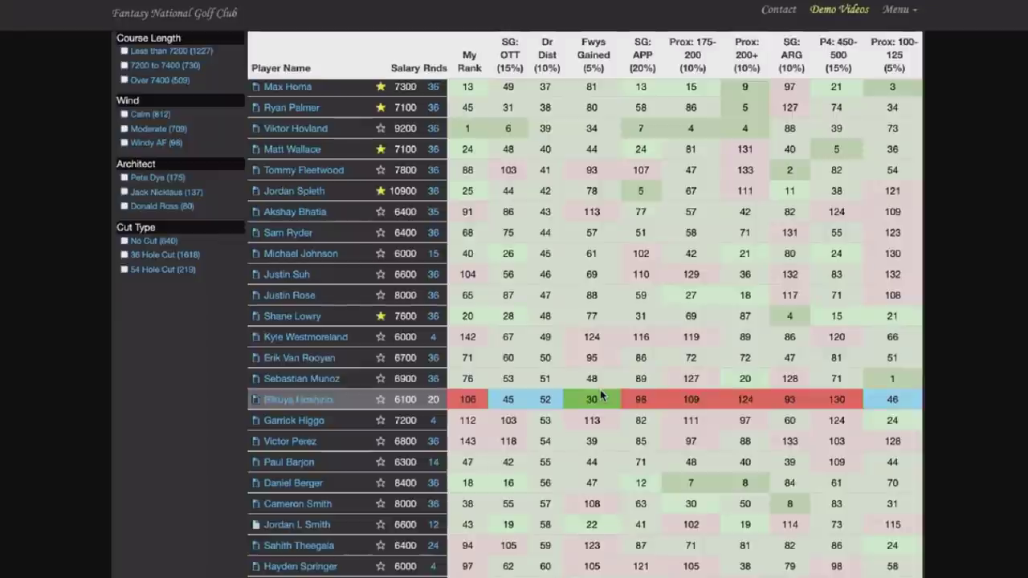
Compare the fairways gained figures of Rikuya Hoshino and Victor Perez, then continue down the ranking.
{"action": "right_click", "coordinate": [331, 403]}
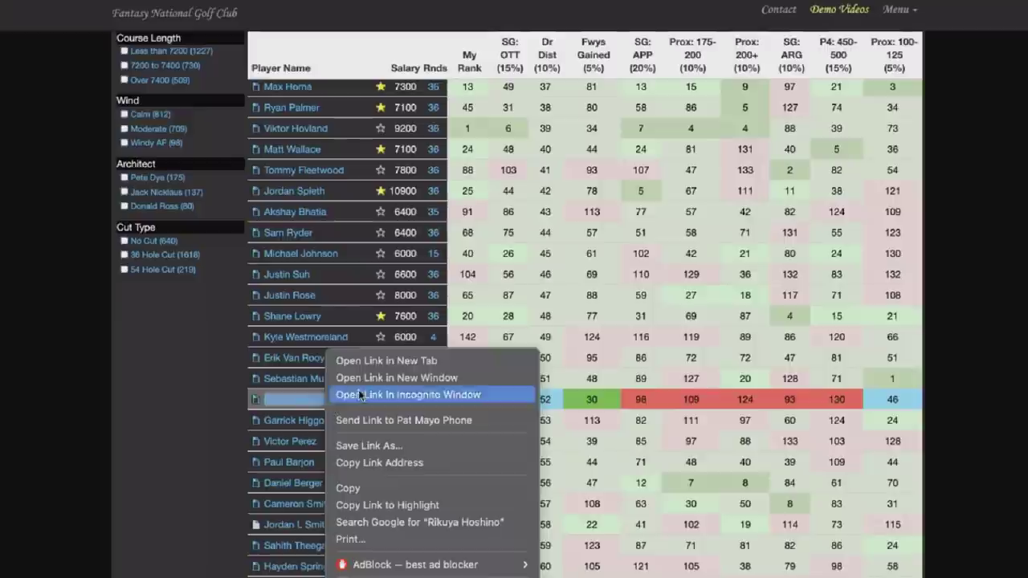
{"action": "left_click", "coordinate": [558, 420]}
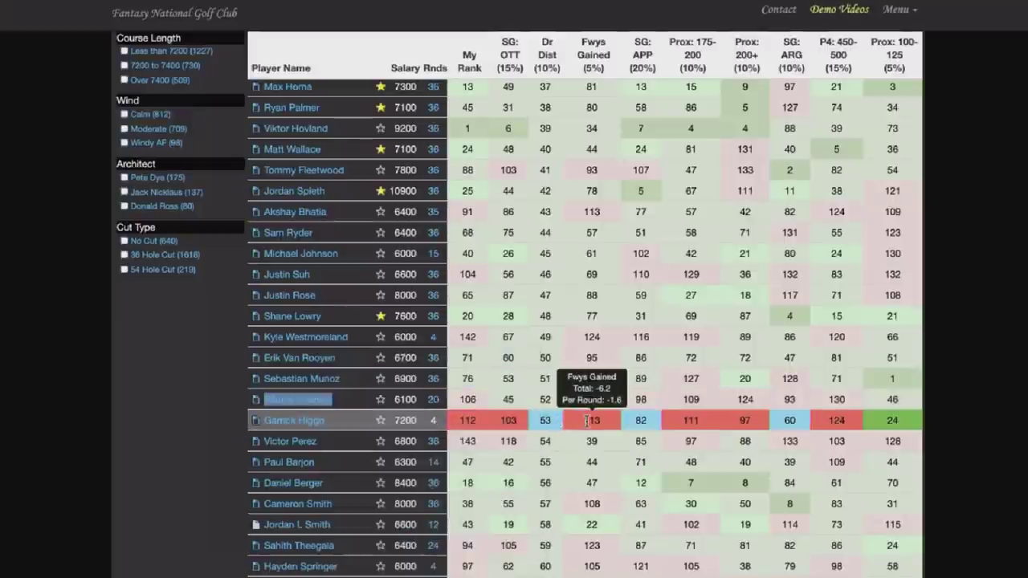
{"action": "mouse_move", "coordinate": [594, 442]}
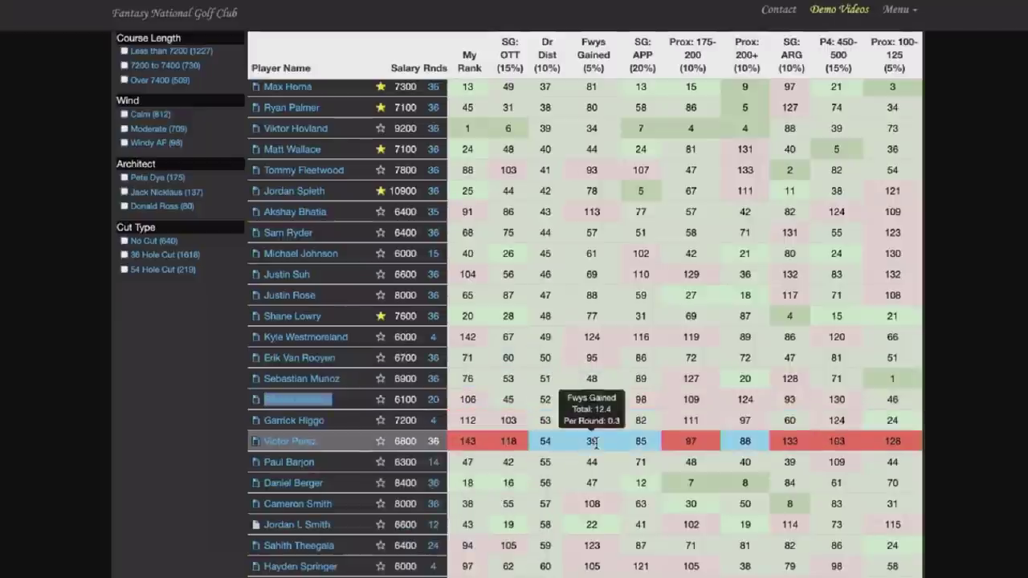
{"action": "mouse_move", "coordinate": [606, 397]}
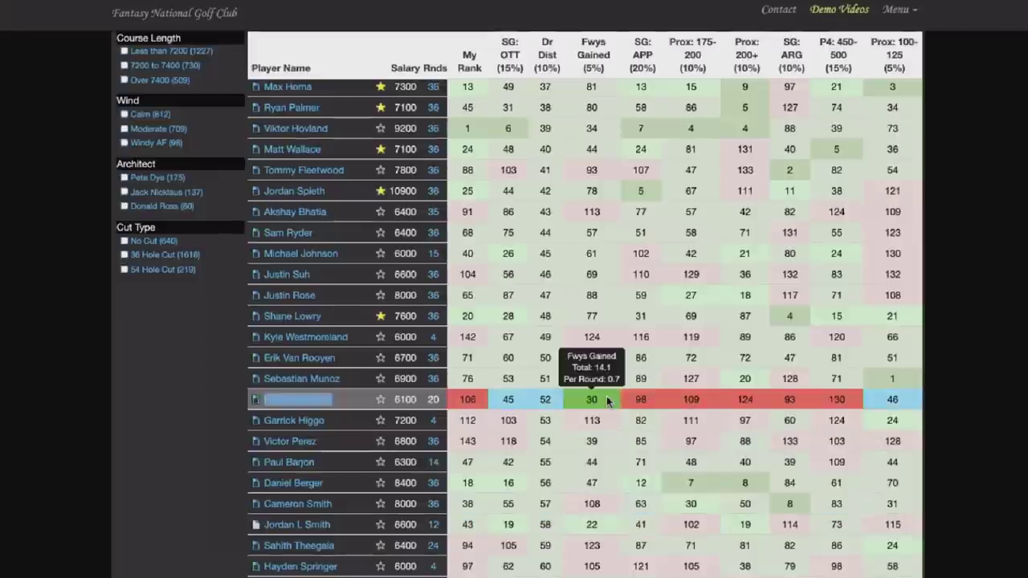
{"action": "scroll", "coordinate": [606, 398], "scroll_direction": "down", "scroll_amount": 1}
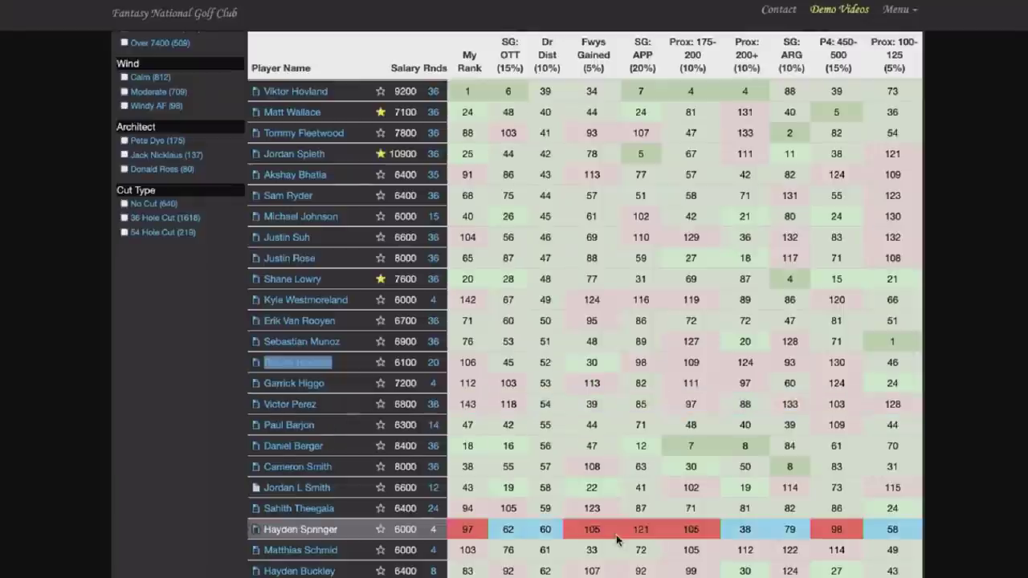
Inspect the fairways gained figures of Matthias Schmid, Thomas Aiken and the remaining players down to the end of the driving distance ranking.
{"action": "mouse_move", "coordinate": [610, 548]}
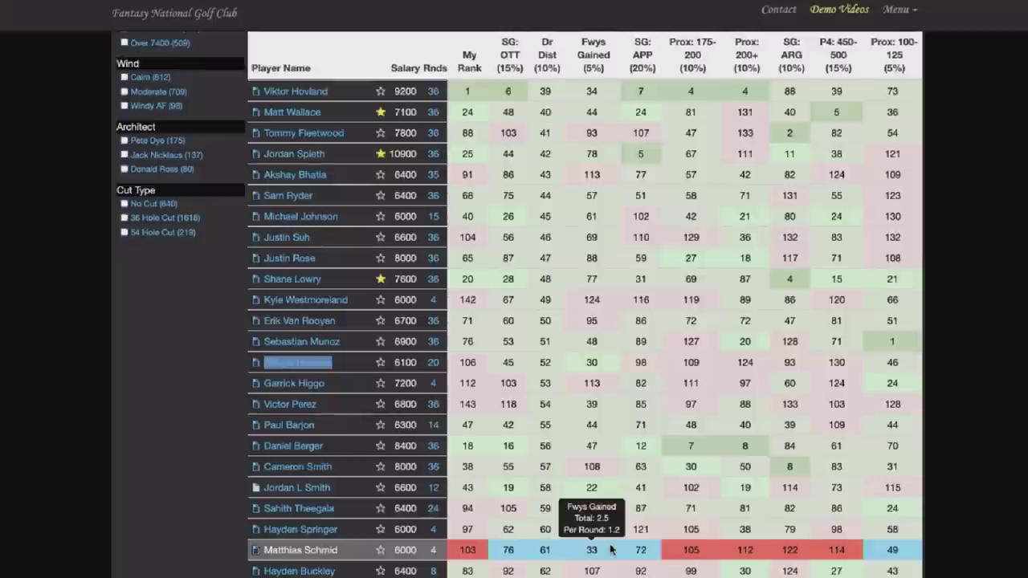
{"action": "scroll", "coordinate": [610, 548], "scroll_direction": "down", "scroll_amount": 10}
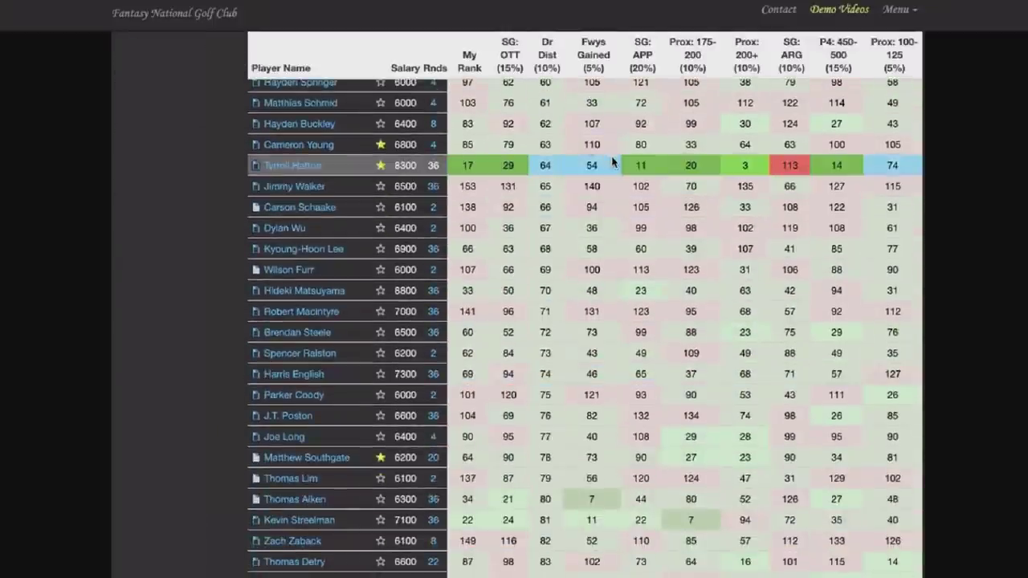
{"action": "mouse_move", "coordinate": [607, 165]}
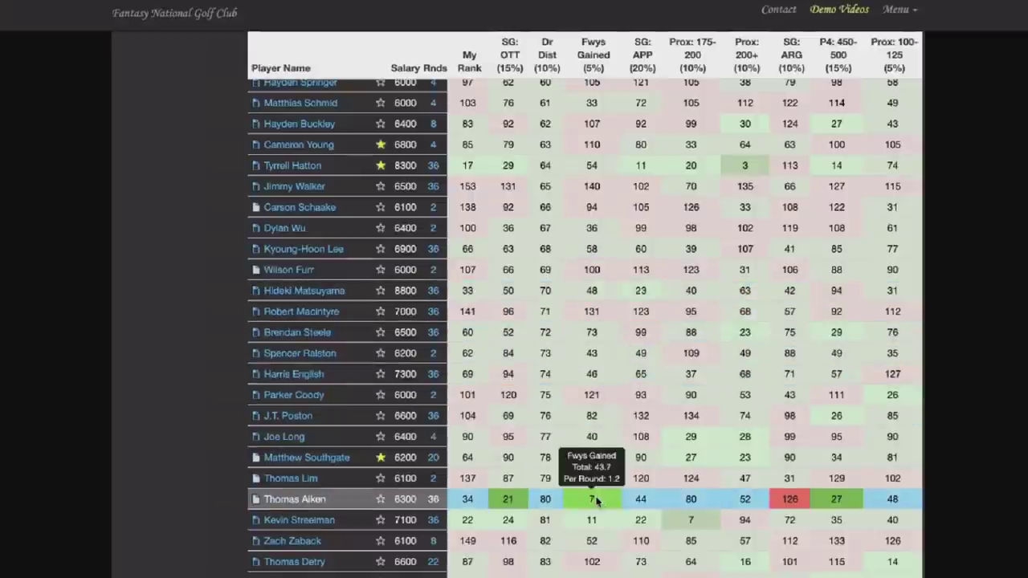
{"action": "scroll", "coordinate": [601, 382], "scroll_direction": "down", "scroll_amount": 1}
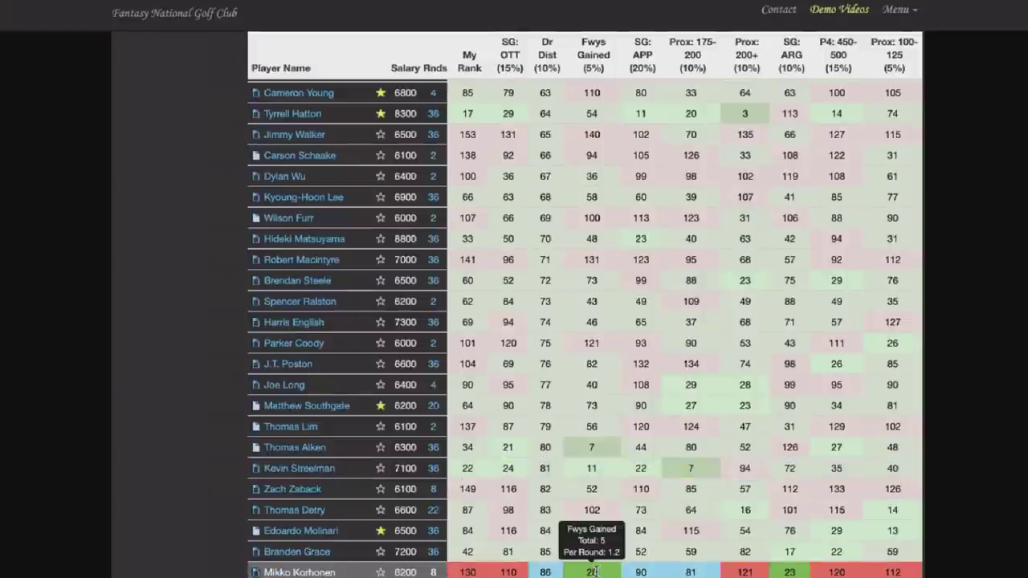
{"action": "scroll", "coordinate": [594, 571], "scroll_direction": "down", "scroll_amount": 5}
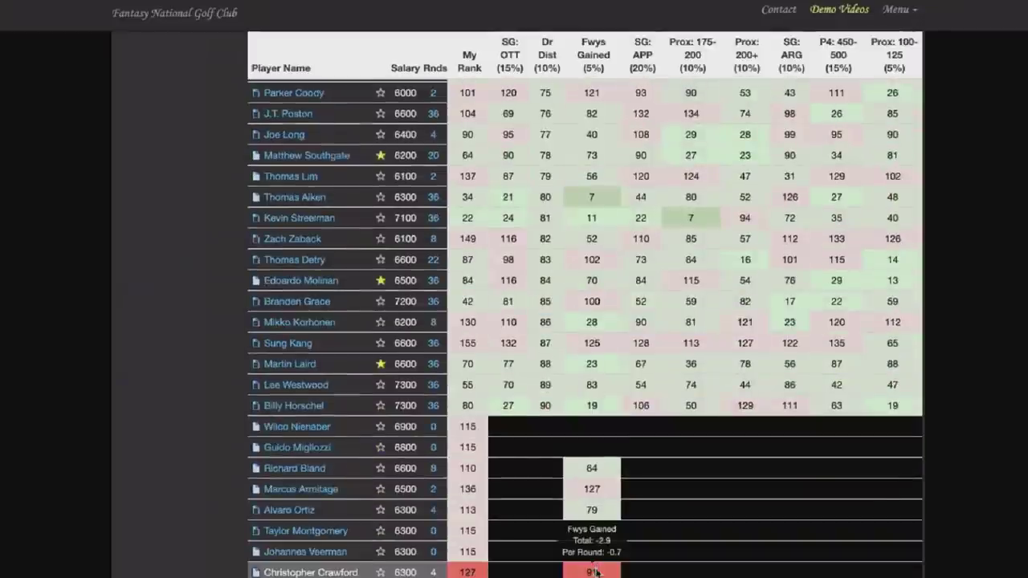
Rank the players by fairways gained and examine the most accurate drivers from Kevin Streelman down to Jordan L Smith.
{"action": "scroll", "coordinate": [578, 240], "scroll_direction": "up", "scroll_amount": 20}
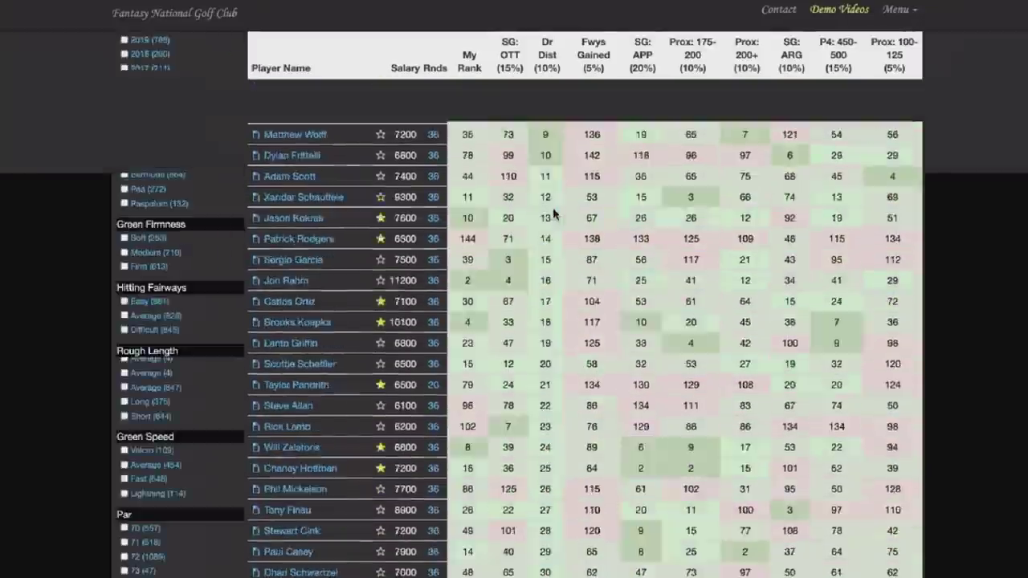
{"action": "left_click", "coordinate": [600, 402]}
{"action": "scroll", "coordinate": [578, 209], "scroll_direction": "down", "scroll_amount": 7}
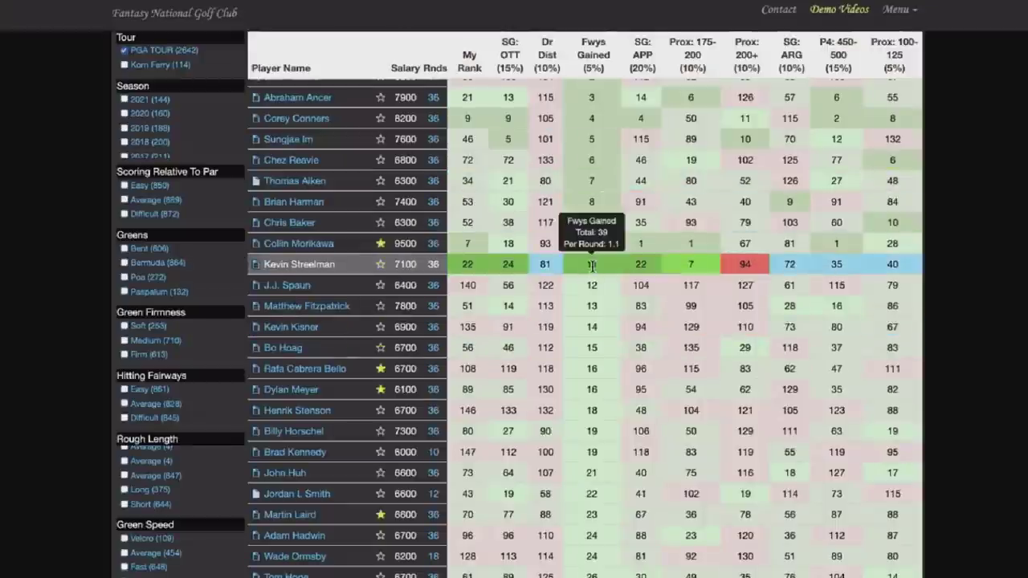
{"action": "scroll", "coordinate": [591, 266], "scroll_direction": "down", "scroll_amount": 3}
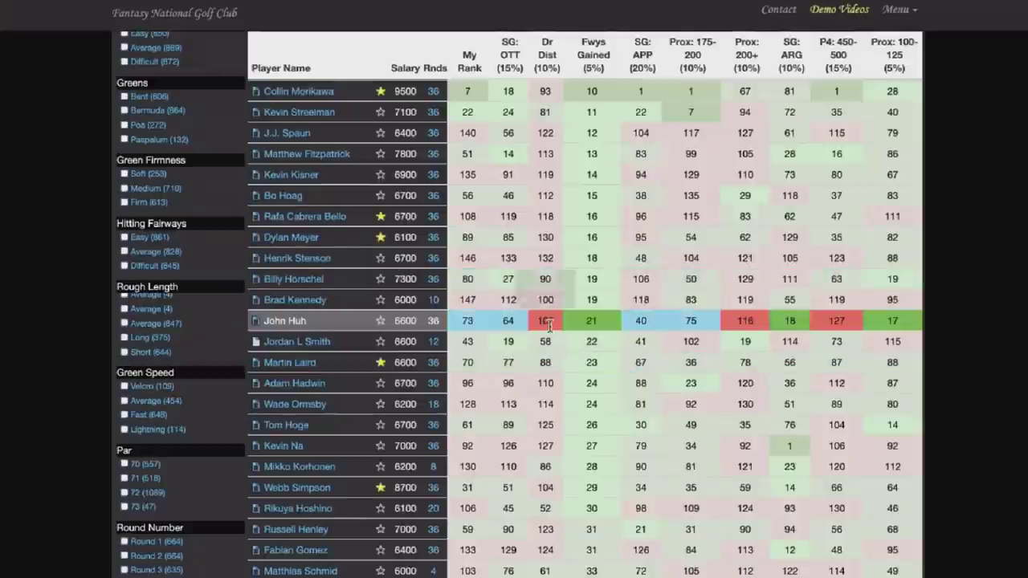
{"action": "right_click", "coordinate": [281, 343]}
{"action": "left_click", "coordinate": [311, 353]}
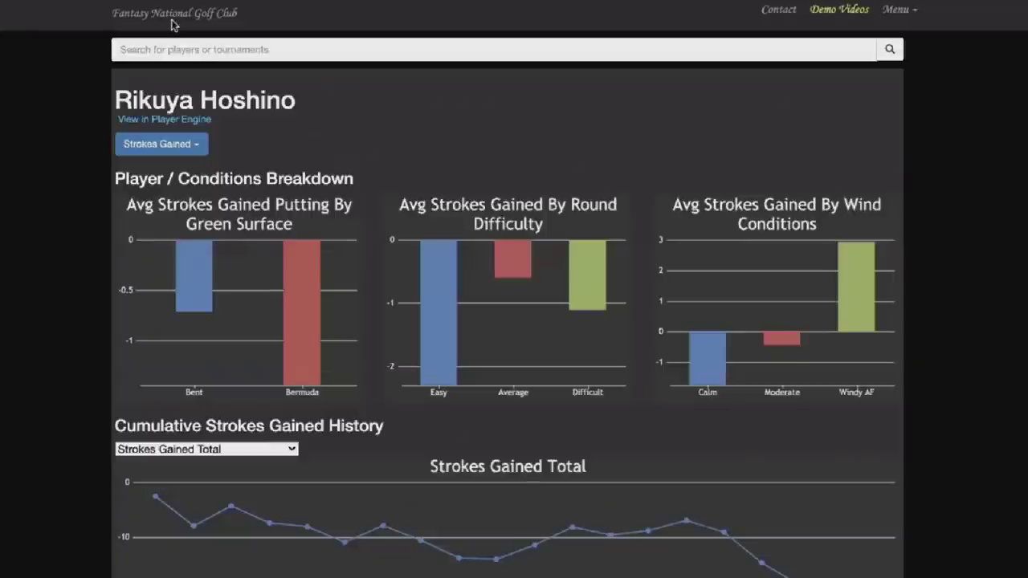
{"action": "scroll", "coordinate": [94, 274], "scroll_direction": "down", "scroll_amount": 8}
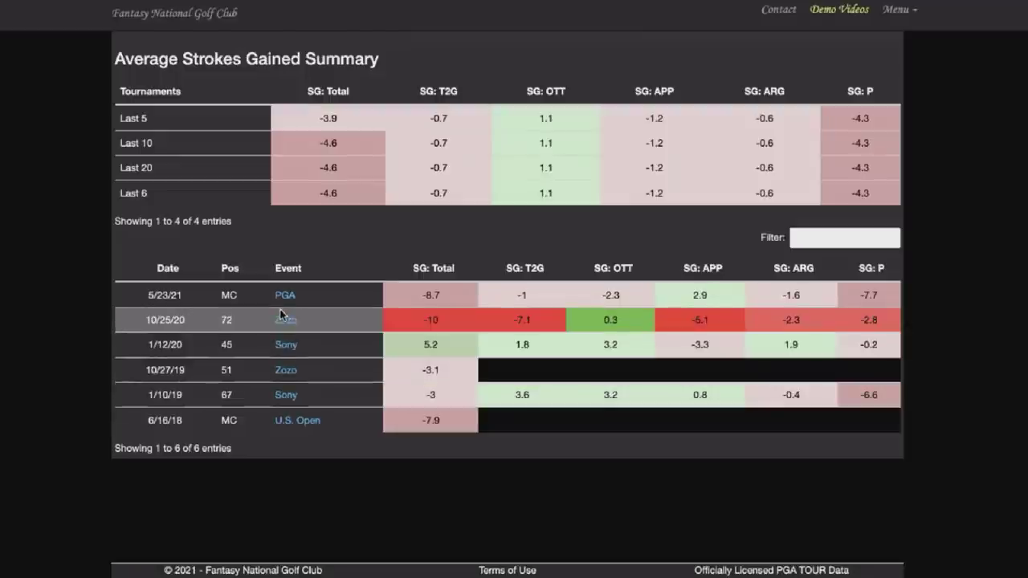
Search the web for Rikuya Hoshino and examine his Official World Golf Ranking profile.
{"action": "scroll", "coordinate": [267, 84], "scroll_direction": "up", "scroll_amount": 10}
{"action": "triple_click", "coordinate": [165, 93]}
{"action": "key", "text": "ctrl+c"}
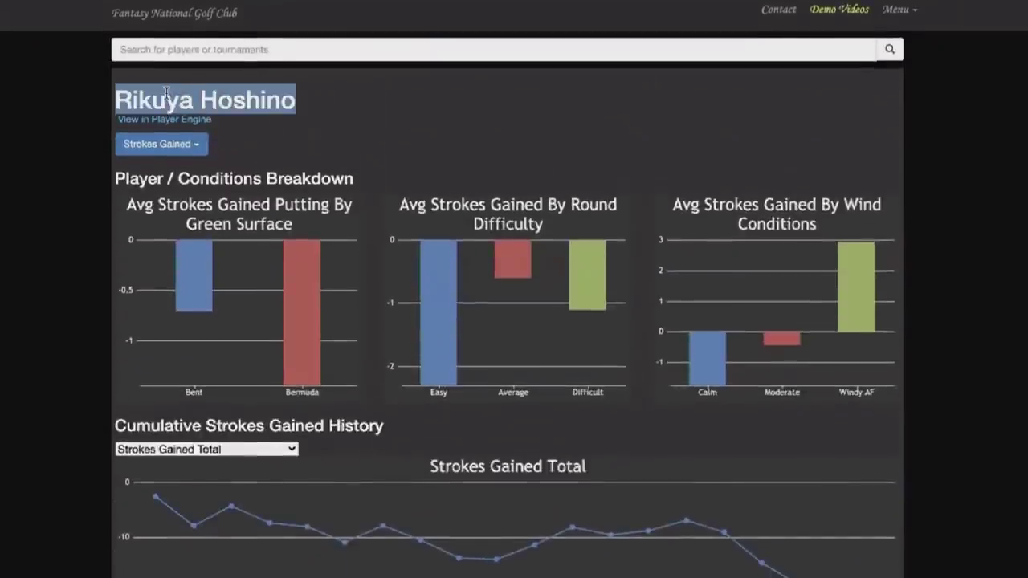
{"action": "key", "text": "ctrl+t"}
{"action": "key", "text": "ctrl+v"}
{"action": "key", "text": "Return"}
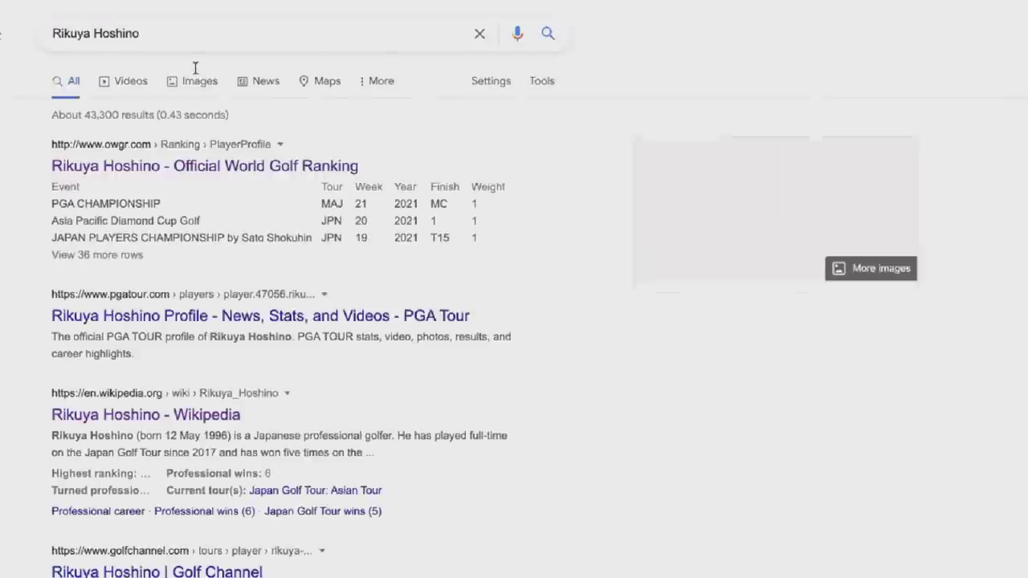
{"action": "left_click", "coordinate": [532, 321]}
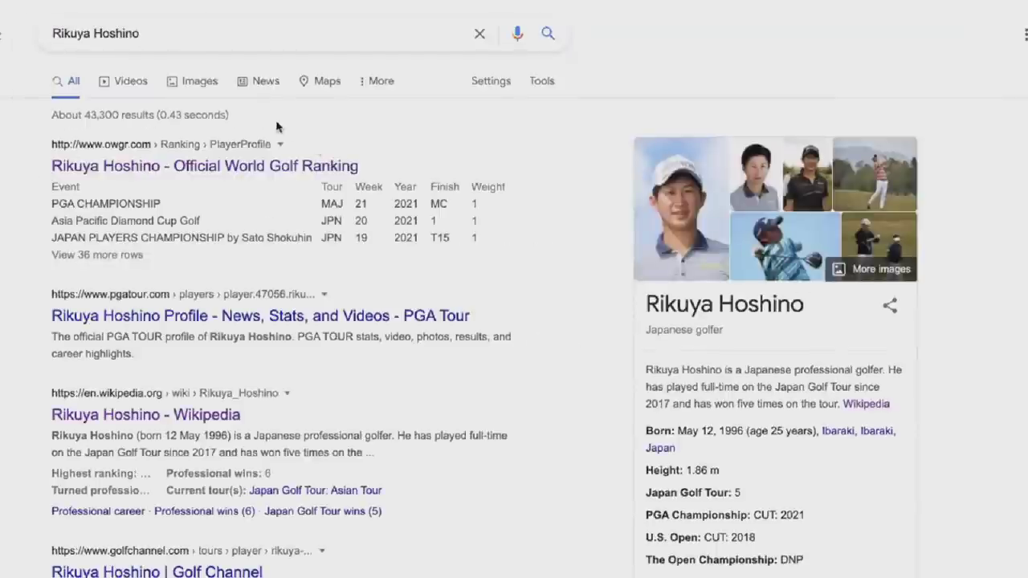
{"action": "left_click", "coordinate": [257, 170]}
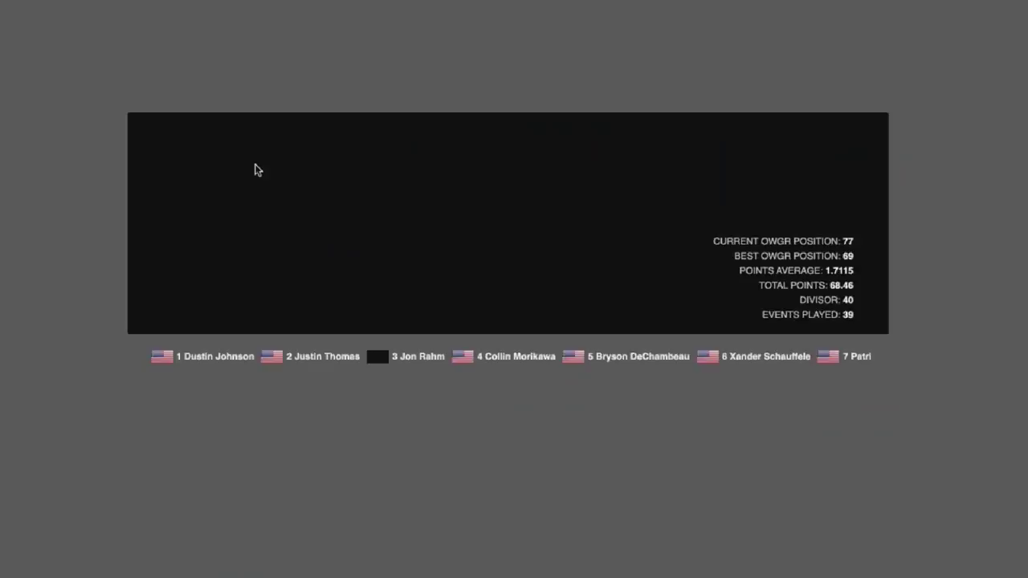
{"action": "scroll", "coordinate": [52, 299], "scroll_direction": "down", "scroll_amount": 4}
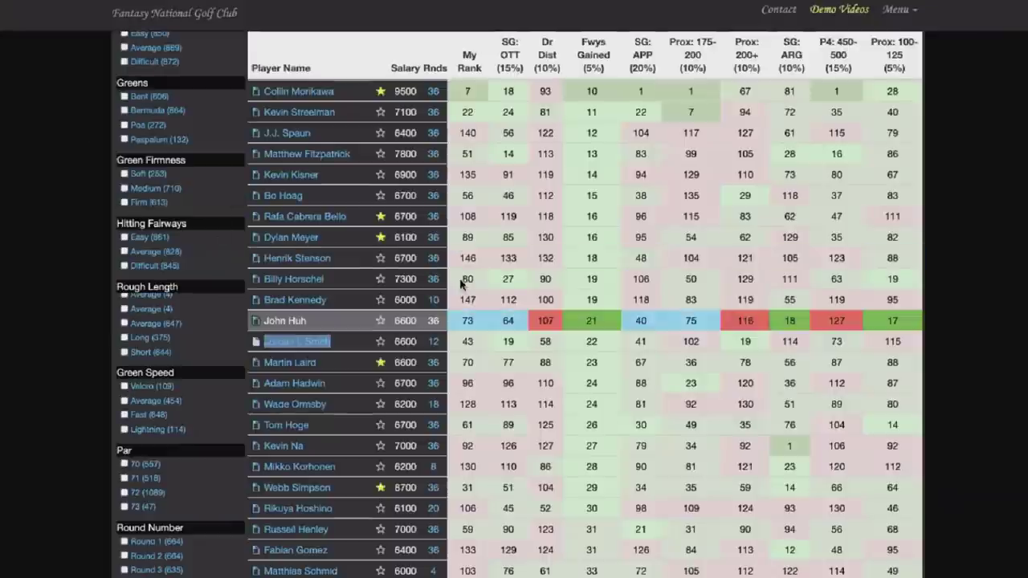
{"action": "scroll", "coordinate": [568, 315], "scroll_direction": "down", "scroll_amount": 2}
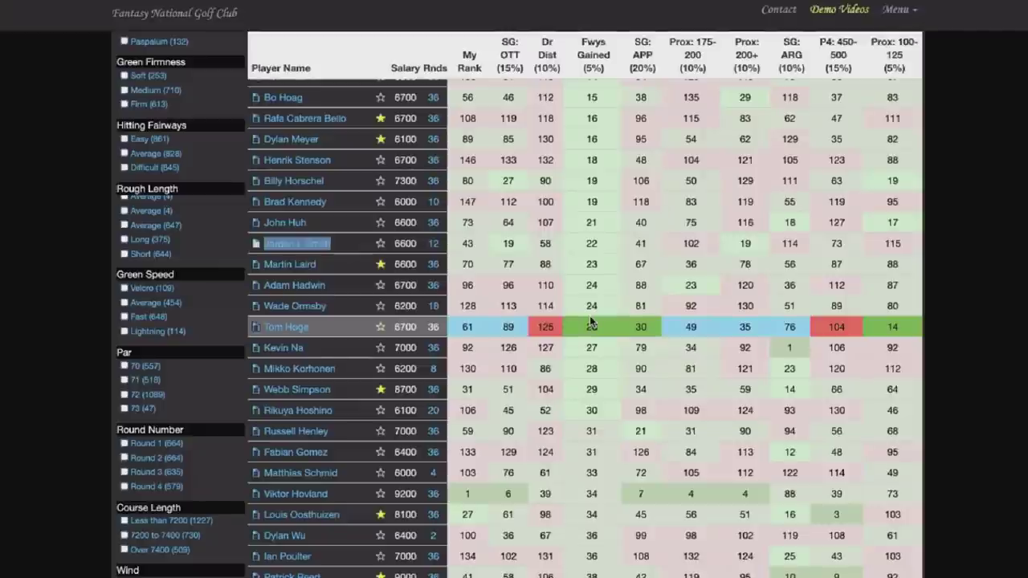
{"action": "left_click", "coordinate": [288, 327]}
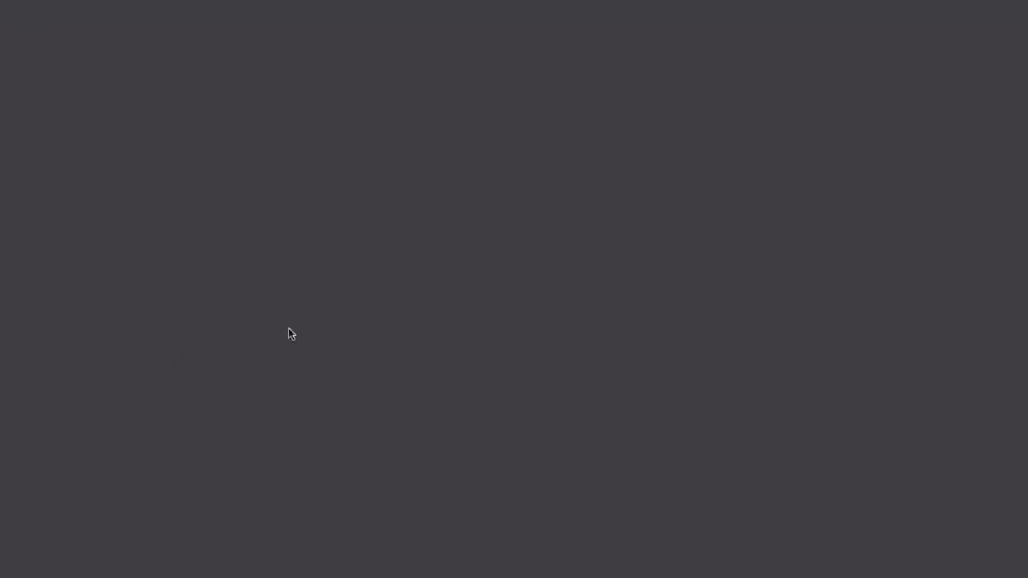
{"action": "scroll", "coordinate": [855, 230], "scroll_direction": "down", "scroll_amount": 10}
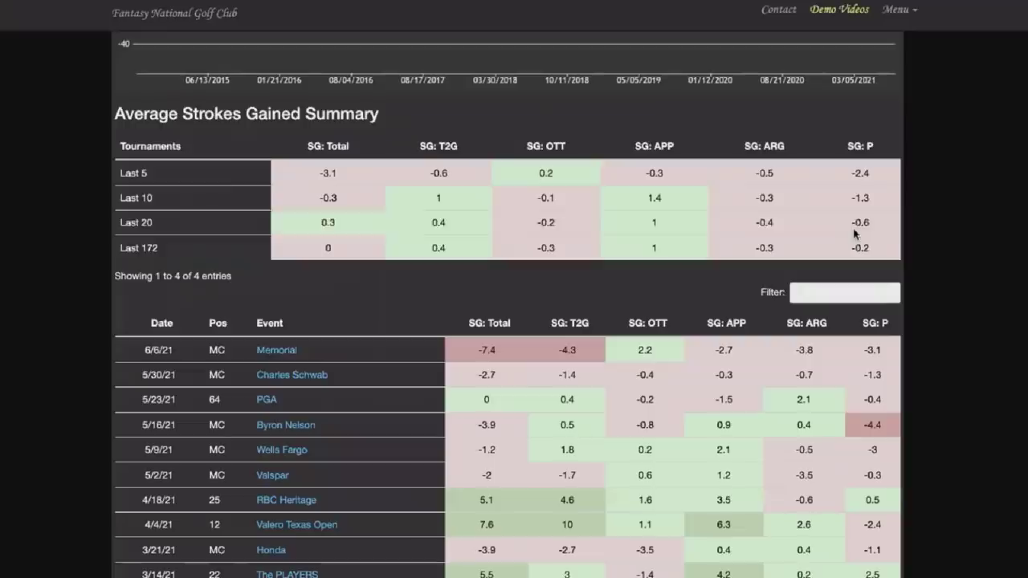
{"action": "left_click", "coordinate": [831, 293]}
{"action": "type", "text": "farm"}
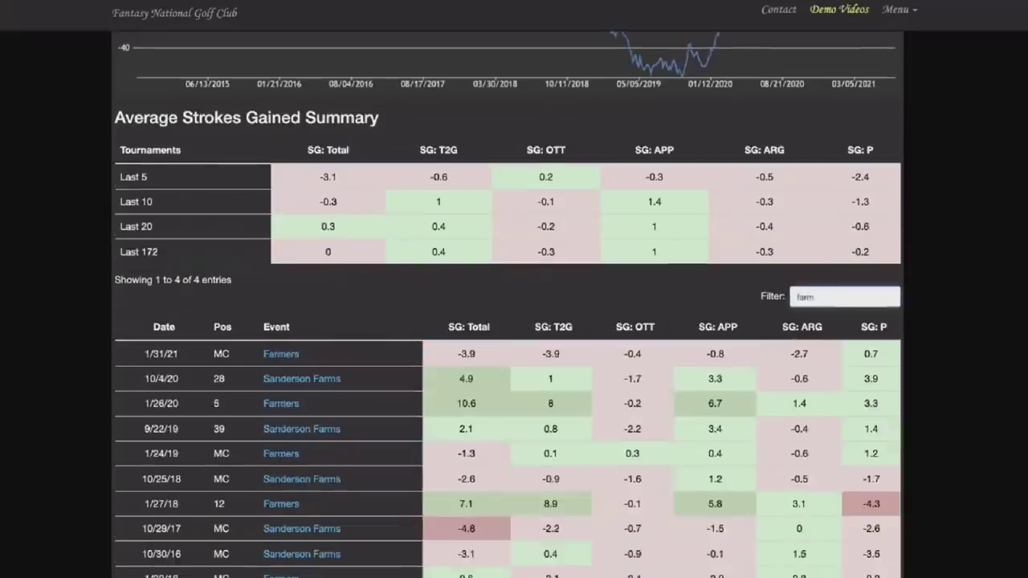
{"action": "scroll", "coordinate": [832, 293], "scroll_direction": "down", "scroll_amount": 3}
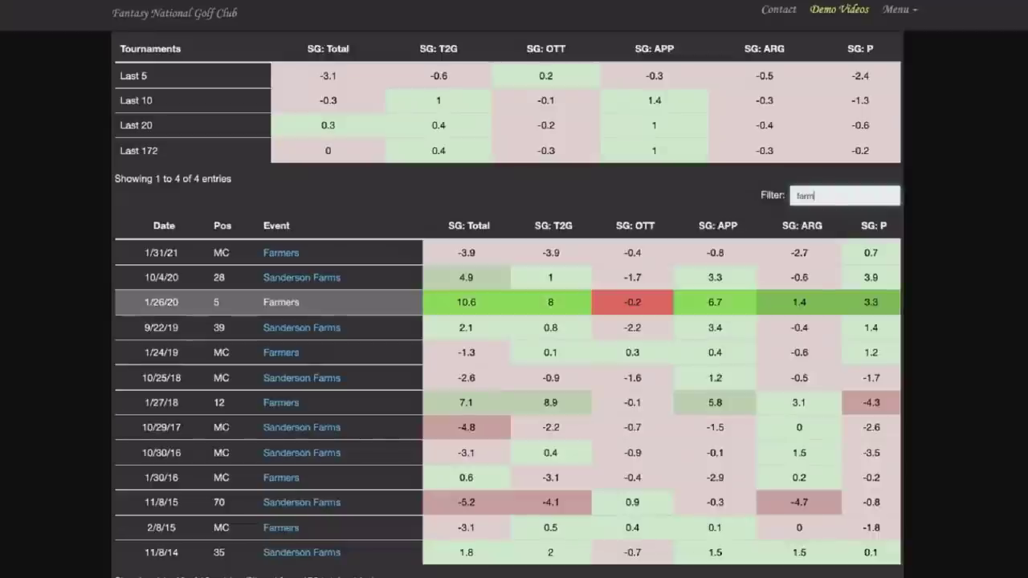
{"action": "type", "text": "ers"}
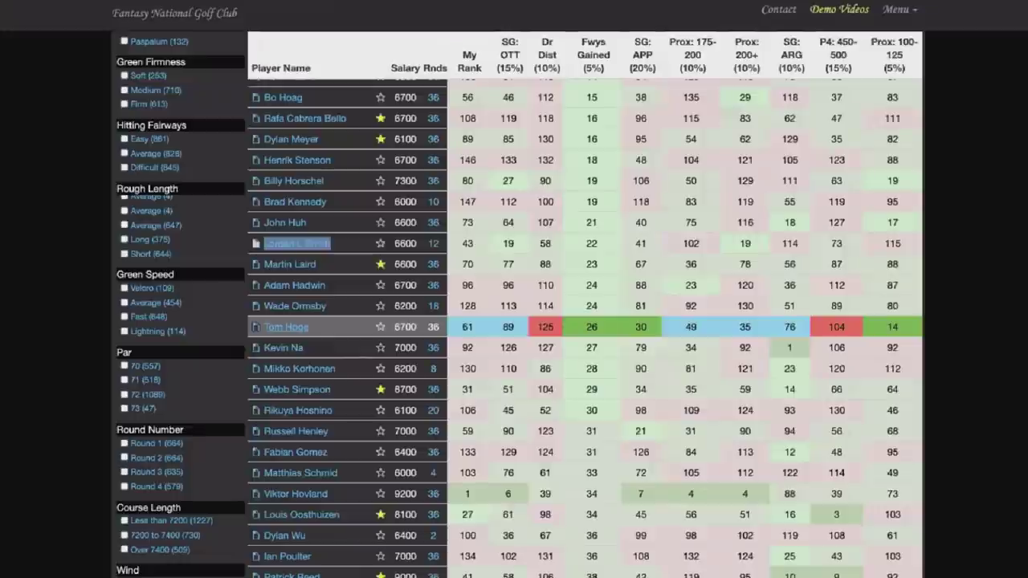
Check Tom Hoge's fairways gained figure in the custom model and rank the players by driving distance.
{"action": "mouse_move", "coordinate": [592, 321]}
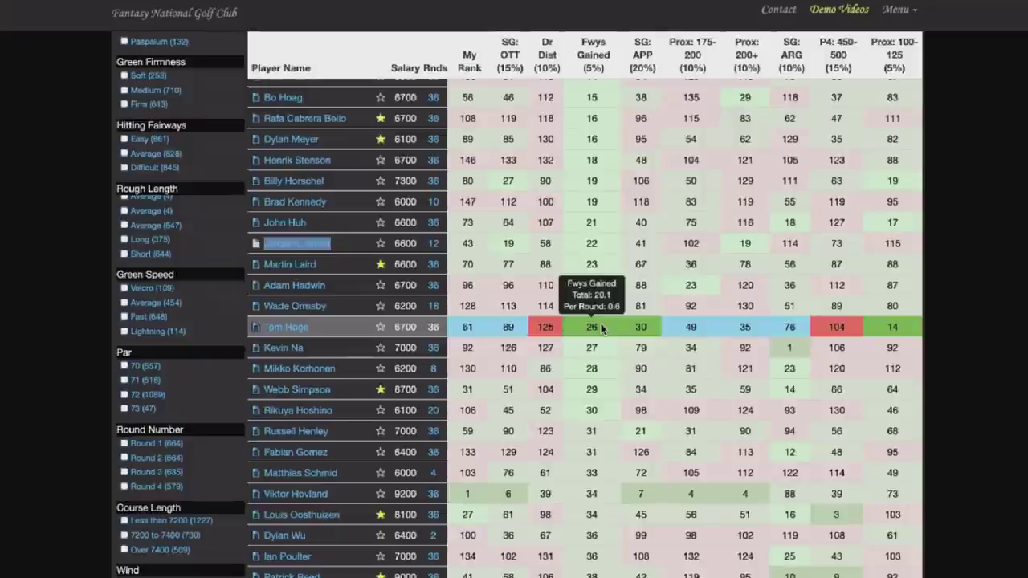
{"action": "scroll", "coordinate": [601, 328], "scroll_direction": "up", "scroll_amount": 5}
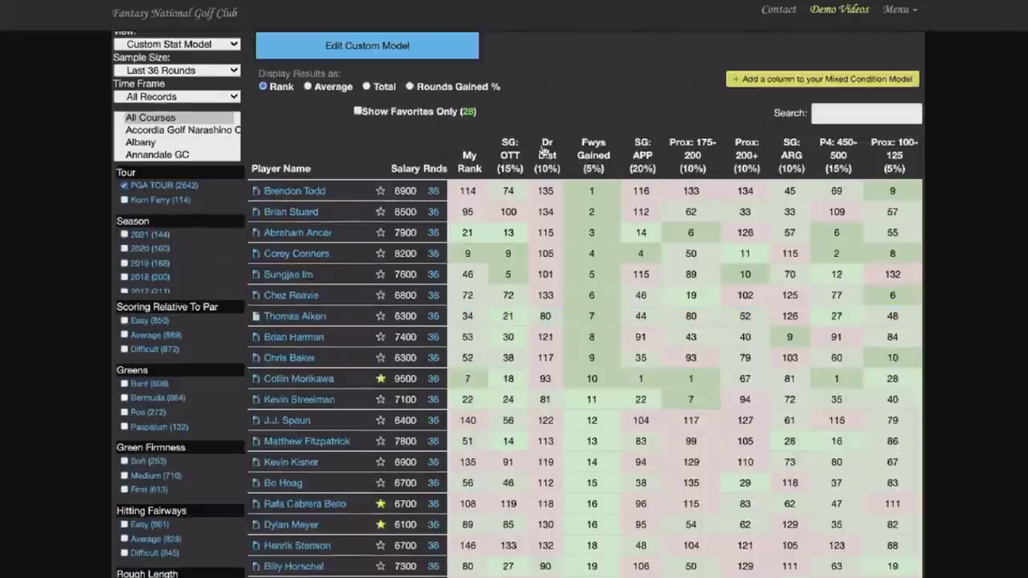
{"action": "left_click", "coordinate": [552, 153]}
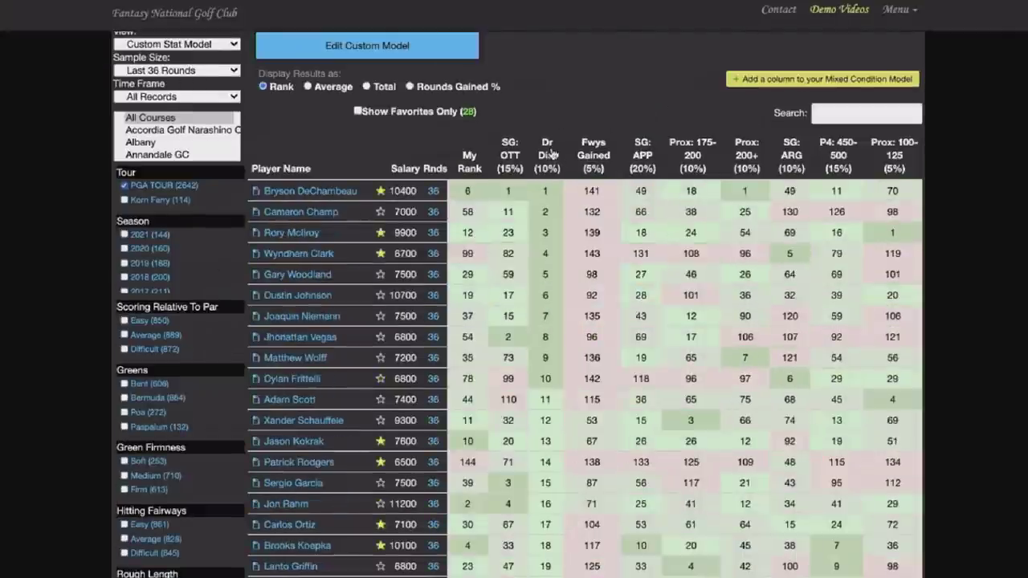
{"action": "scroll", "coordinate": [530, 321], "scroll_direction": "down", "scroll_amount": 1}
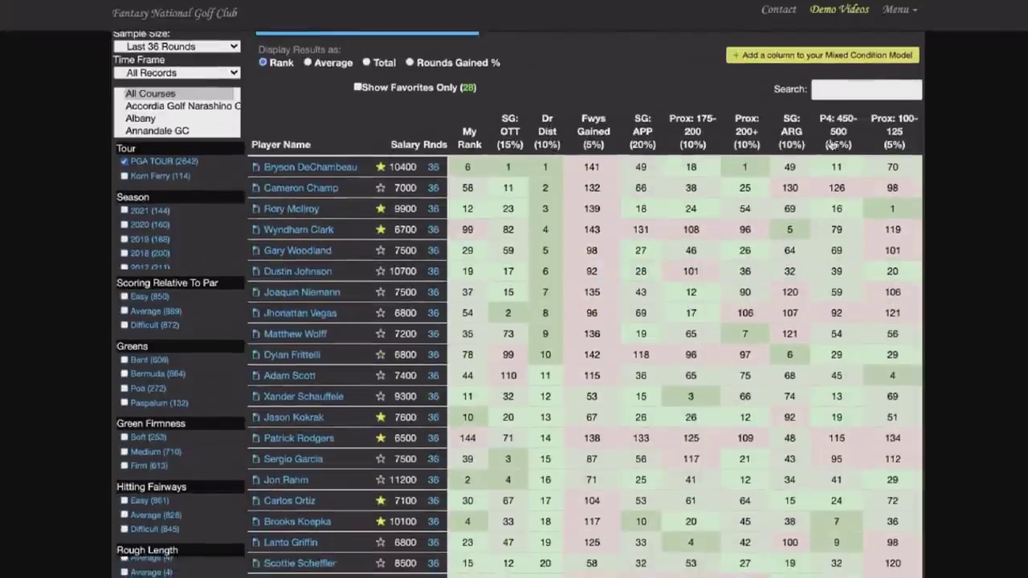
Check Taylor Pendrith's off-the-tee and driving distance figures, and review the full list of tournament results on his profile.
{"action": "scroll", "coordinate": [498, 402], "scroll_direction": "down", "scroll_amount": 5}
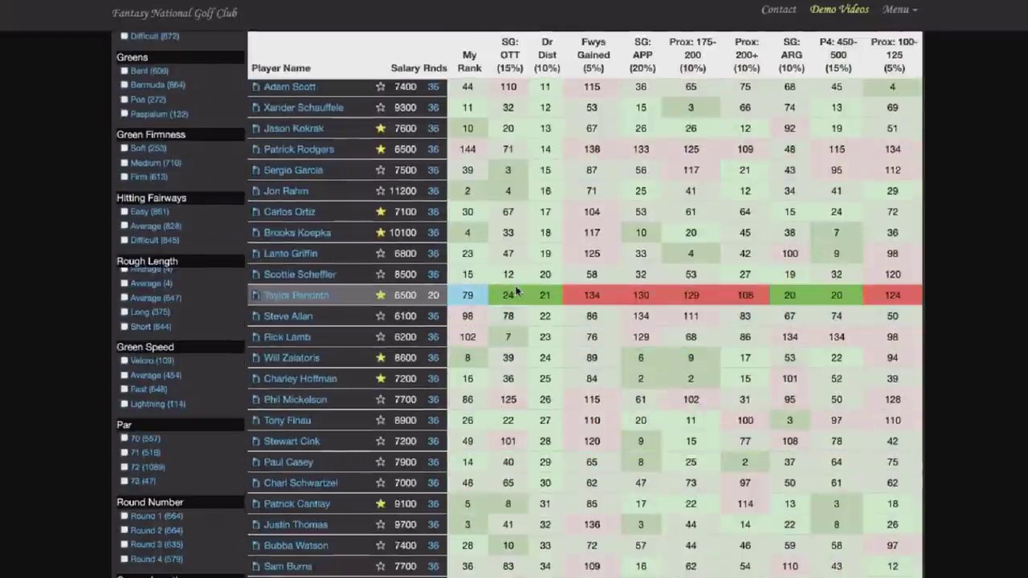
{"action": "mouse_move", "coordinate": [508, 295]}
{"action": "mouse_move", "coordinate": [539, 299]}
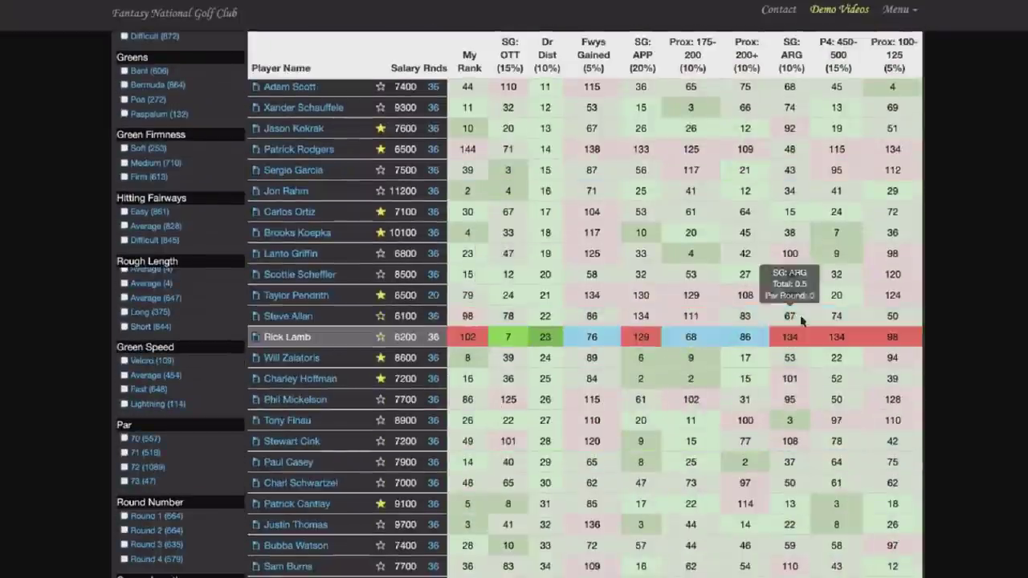
{"action": "left_click", "coordinate": [309, 295]}
{"action": "scroll", "coordinate": [87, 388], "scroll_direction": "down", "scroll_amount": 10}
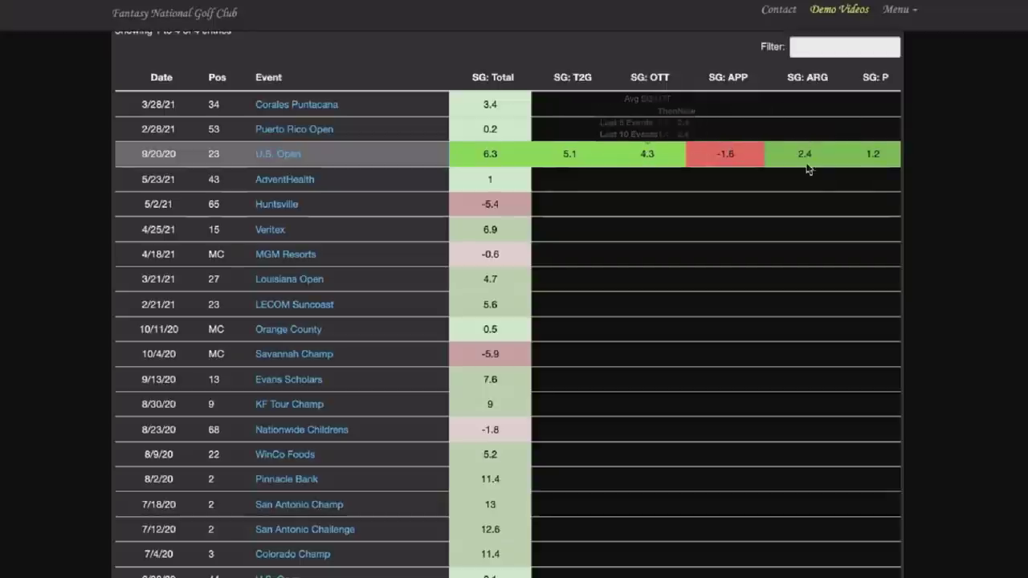
{"action": "scroll", "coordinate": [684, 158], "scroll_direction": "down", "scroll_amount": 10}
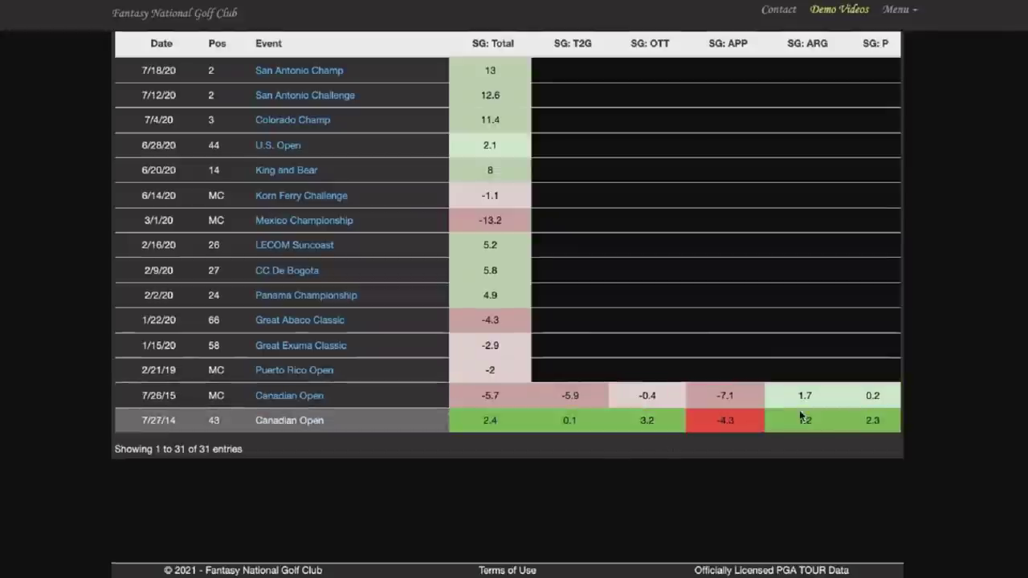
Examine Taylor Pendrith's 2020 finishes, cumulative strokes gained history and average strokes gained summary.
{"action": "scroll", "coordinate": [481, 321], "scroll_direction": "up", "scroll_amount": 3}
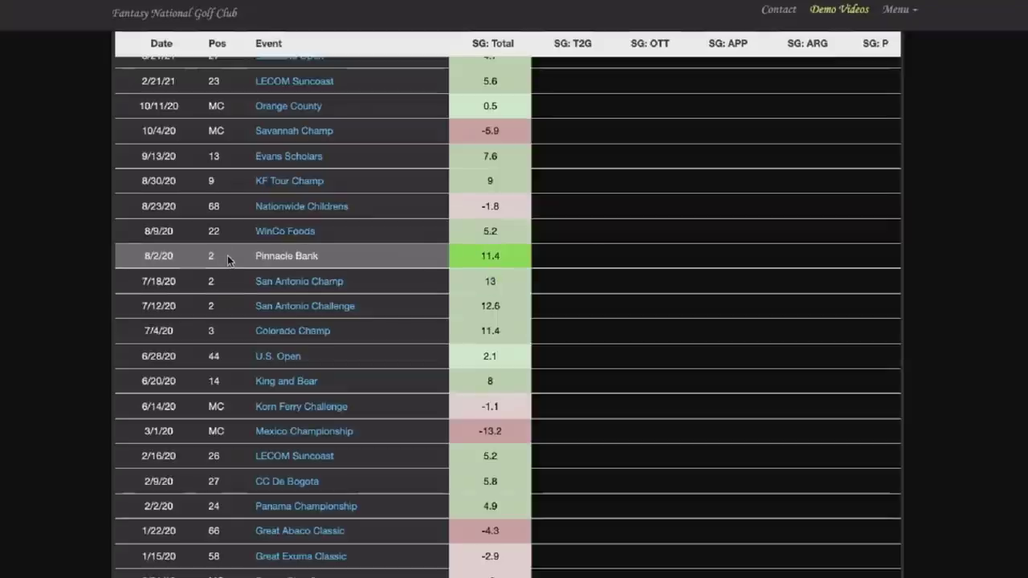
{"action": "mouse_move", "coordinate": [595, 260]}
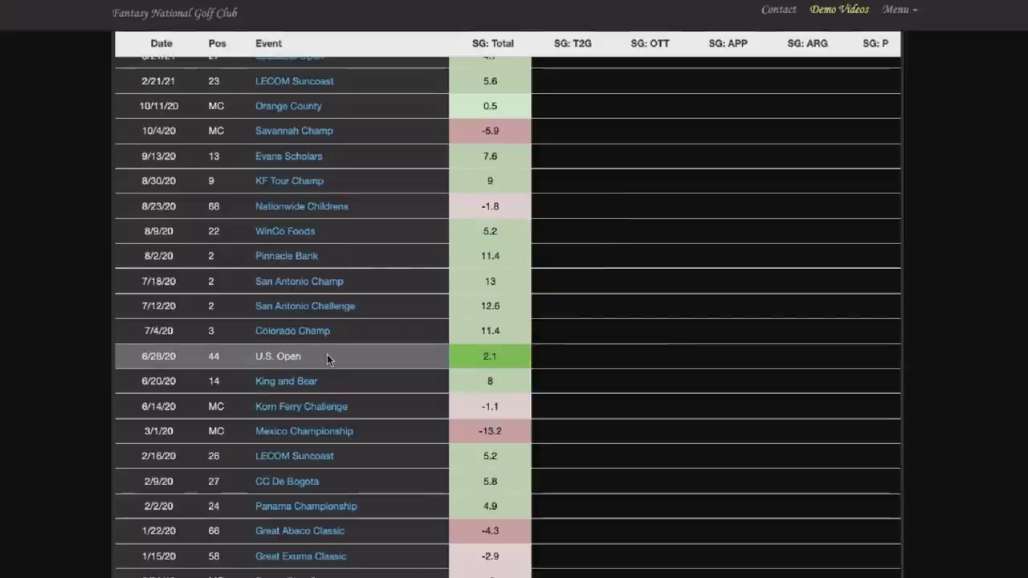
{"action": "scroll", "coordinate": [619, 326], "scroll_direction": "up", "scroll_amount": 15}
{"action": "scroll", "coordinate": [619, 326], "scroll_direction": "down", "scroll_amount": 4}
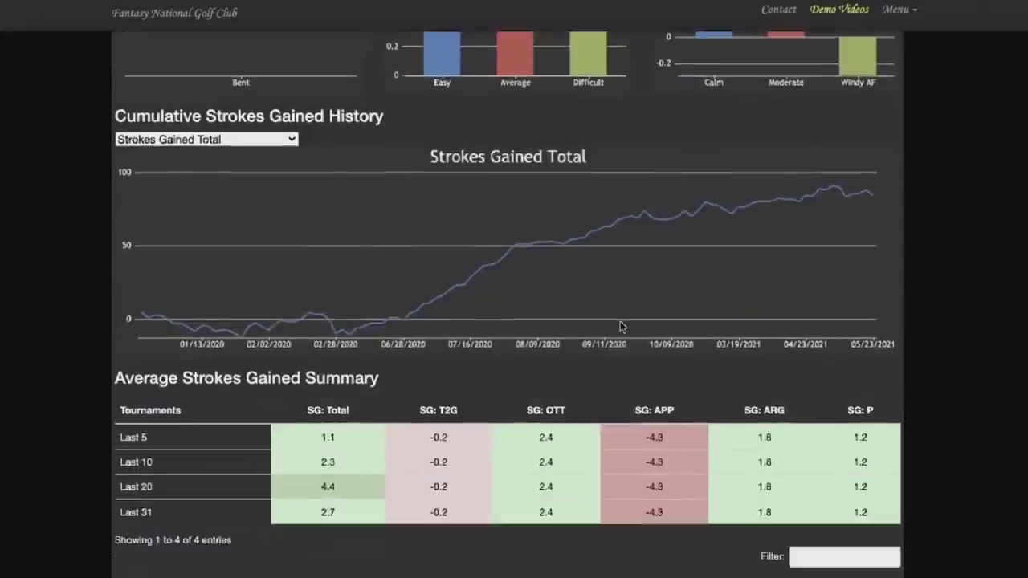
{"action": "scroll", "coordinate": [620, 326], "scroll_direction": "down", "scroll_amount": 5}
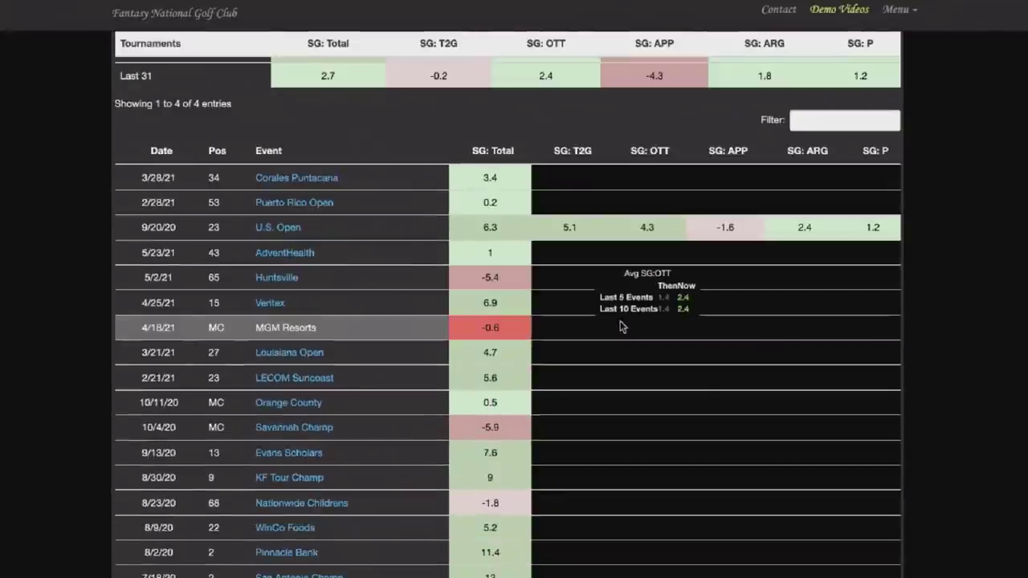
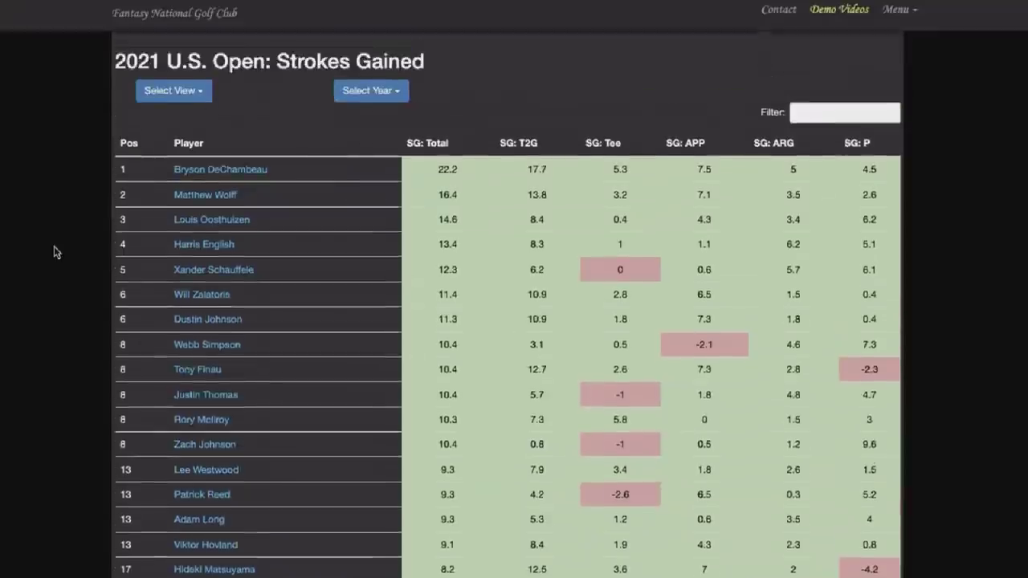
Review the strokes gained leaderboard on the 2021 U.S. Open page.
{"action": "scroll", "coordinate": [55, 252], "scroll_direction": "down", "scroll_amount": 2}
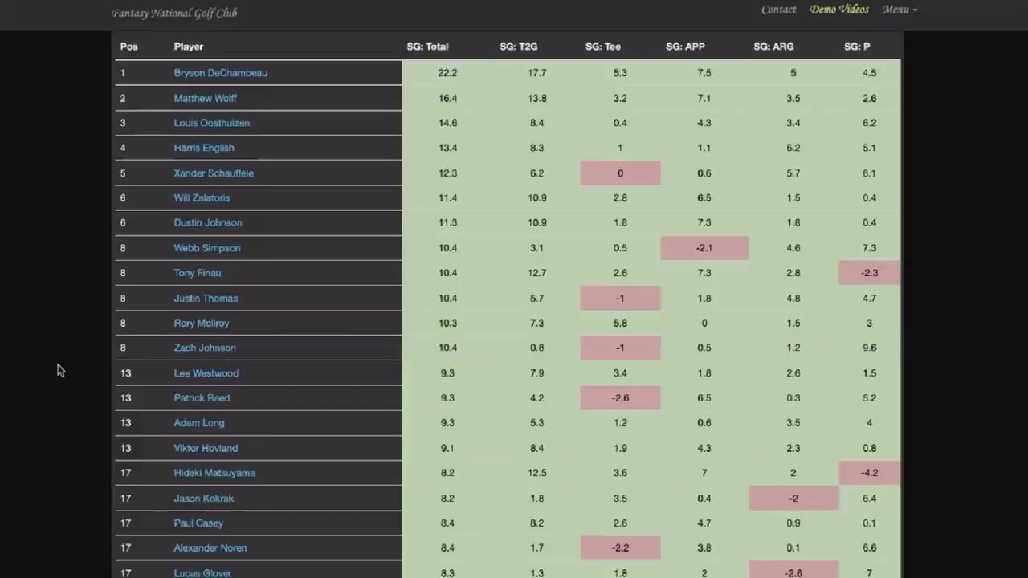
Switch the 2021 U.S. Open stats to the Fwys / GIRs Gained view and compare the leaders' driving distance and fairways gained.
{"action": "scroll", "coordinate": [58, 369], "scroll_direction": "up", "scroll_amount": 1}
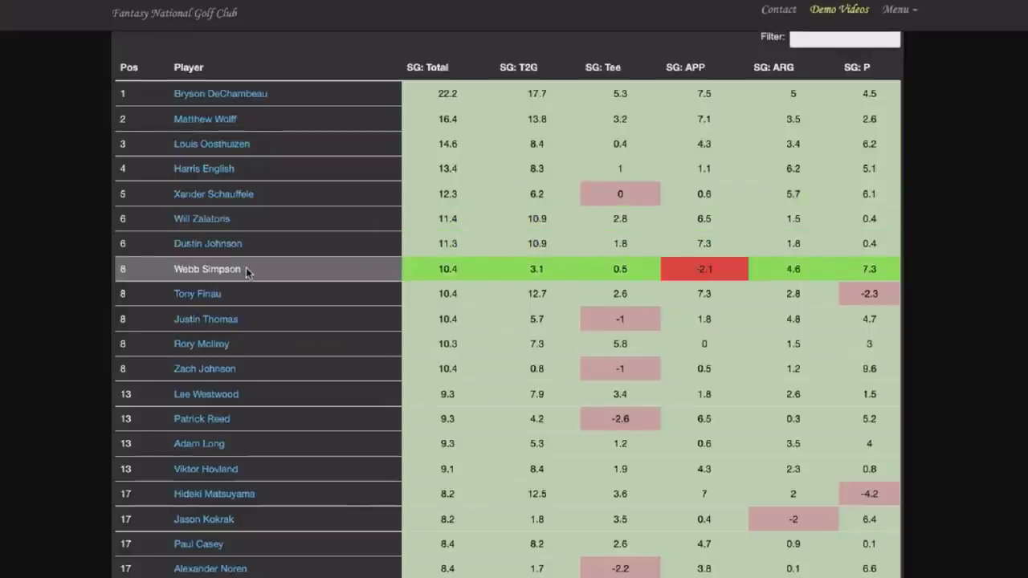
{"action": "scroll", "coordinate": [225, 274], "scroll_direction": "up", "scroll_amount": 3}
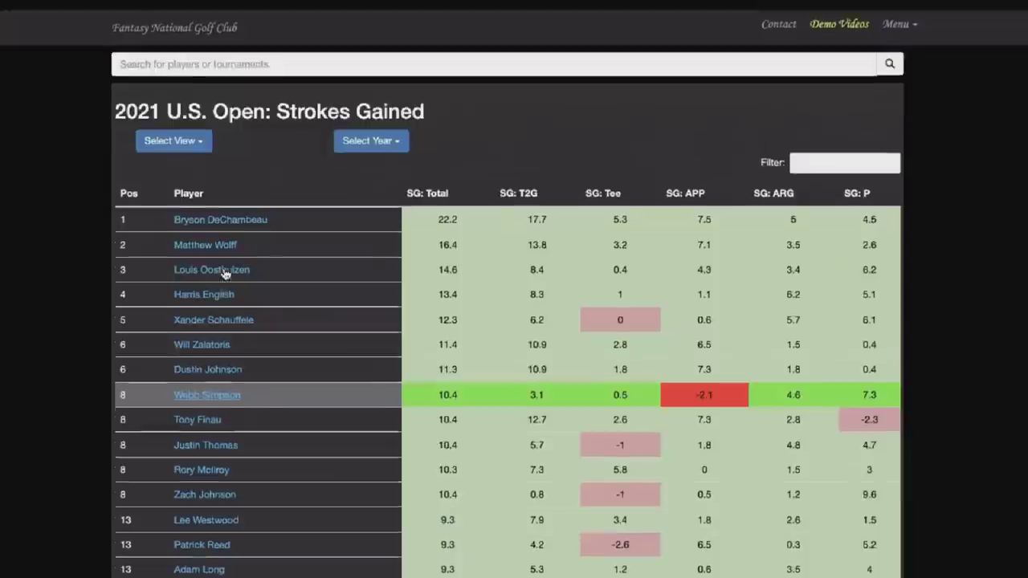
{"action": "left_click", "coordinate": [167, 127]}
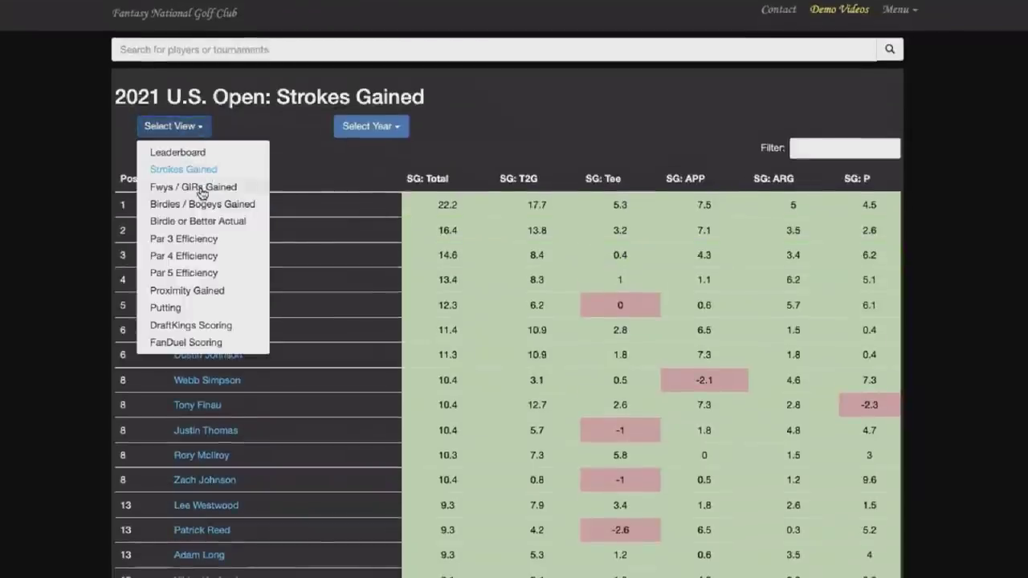
{"action": "left_click", "coordinate": [199, 189]}
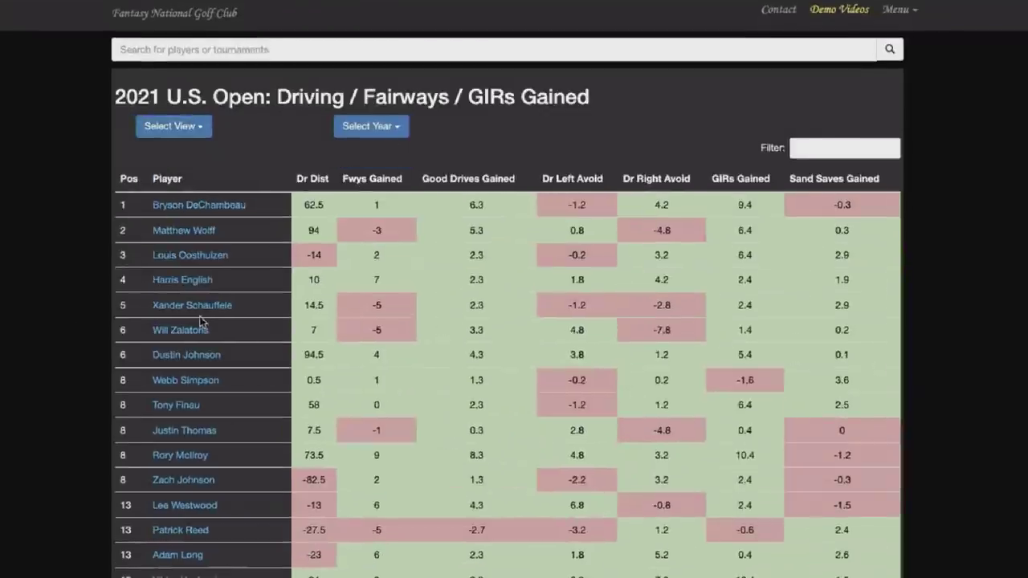
{"action": "scroll", "coordinate": [538, 353], "scroll_direction": "down", "scroll_amount": 1}
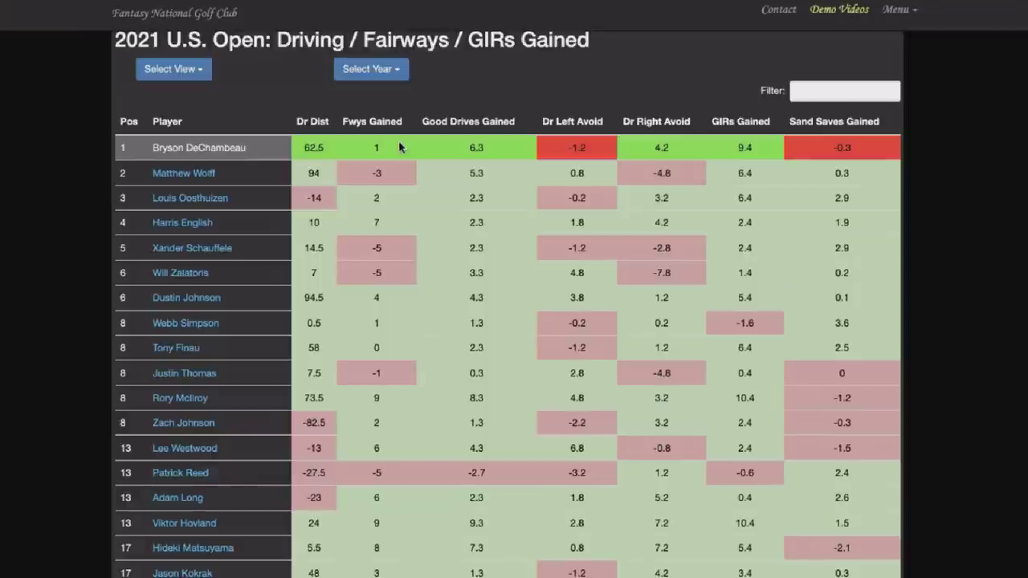
{"action": "left_click", "coordinate": [381, 473]}
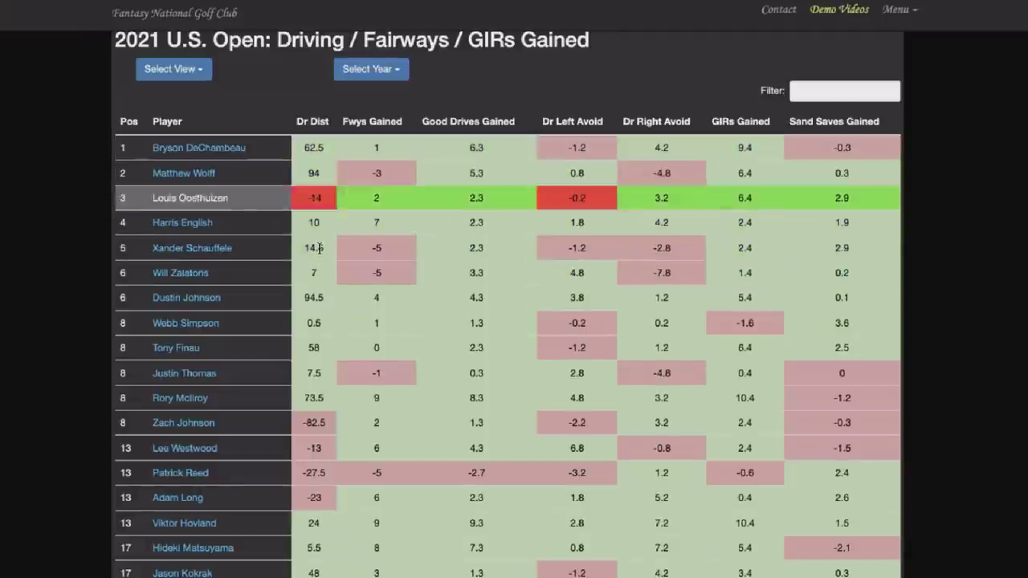
Rank the 2021 U.S. Open players by driving distance from highest to lowest and review the list.
{"action": "left_click", "coordinate": [313, 121]}
{"action": "left_click", "coordinate": [313, 121]}
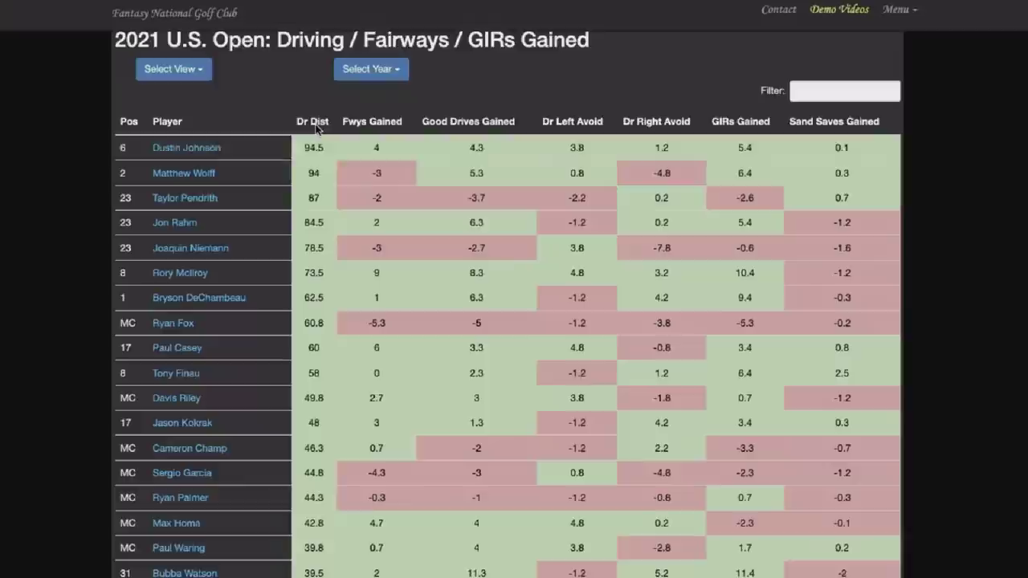
{"action": "scroll", "coordinate": [28, 273], "scroll_direction": "down", "scroll_amount": 1}
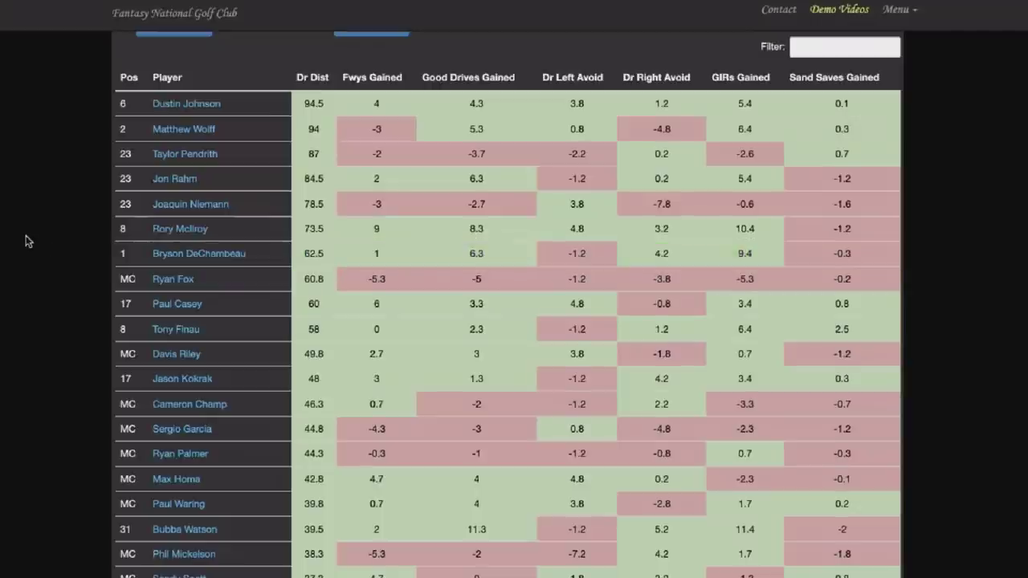
{"action": "scroll", "coordinate": [28, 241], "scroll_direction": "down", "scroll_amount": 1}
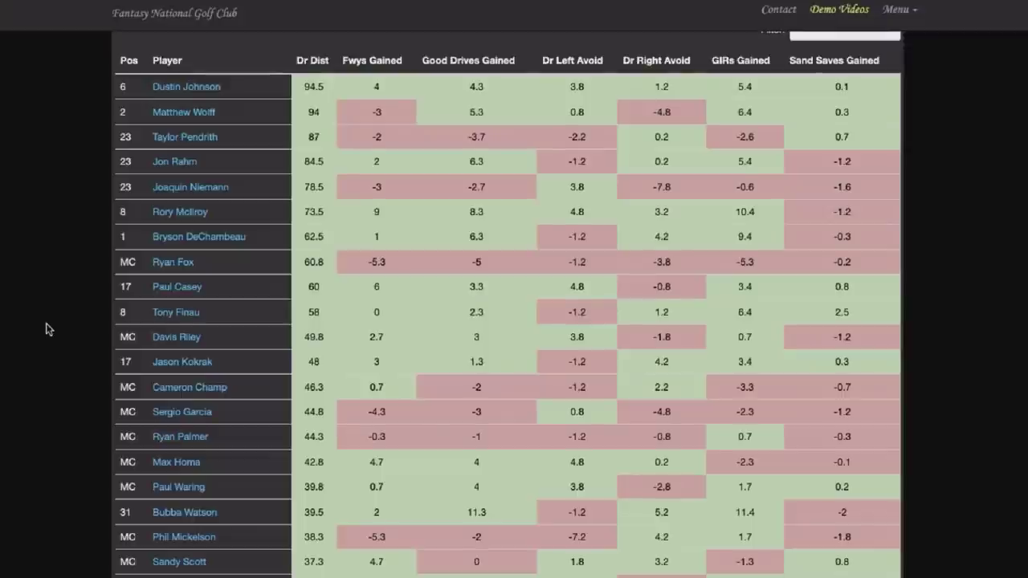
Open the 2019 U.S. Open results and review the Pebble Beach course conditions and final leaderboard.
{"action": "scroll", "coordinate": [46, 329], "scroll_direction": "up", "scroll_amount": 3}
{"action": "left_click", "coordinate": [393, 130]}
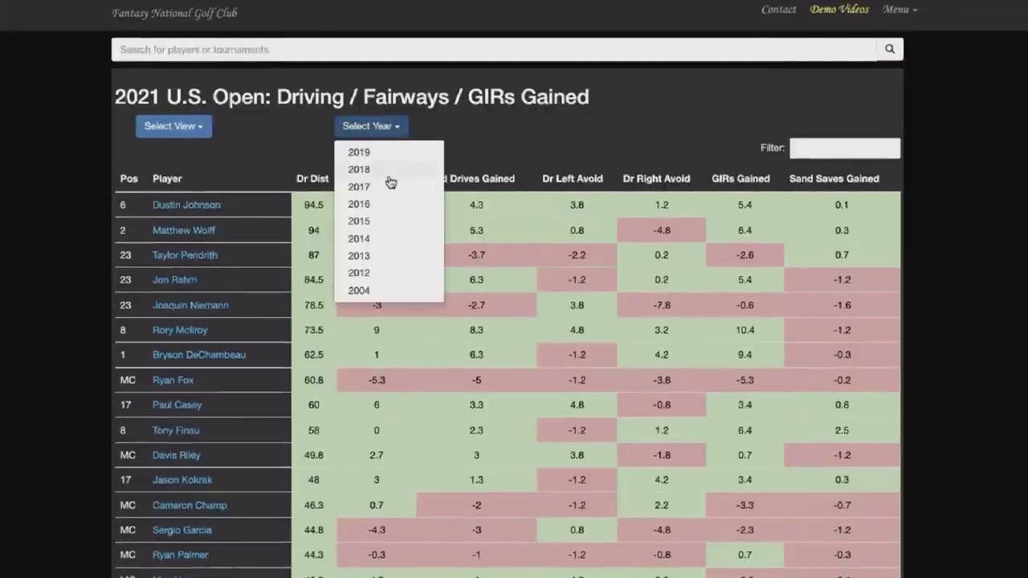
{"action": "left_click", "coordinate": [392, 155]}
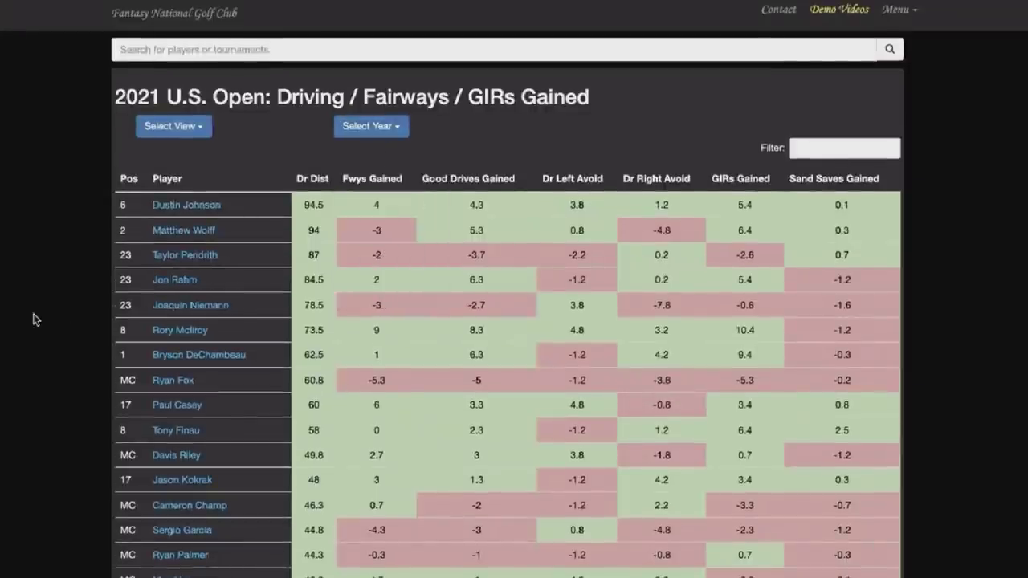
{"action": "scroll", "coordinate": [32, 320], "scroll_direction": "down", "scroll_amount": 3}
{"action": "scroll", "coordinate": [32, 320], "scroll_direction": "down", "scroll_amount": 1}
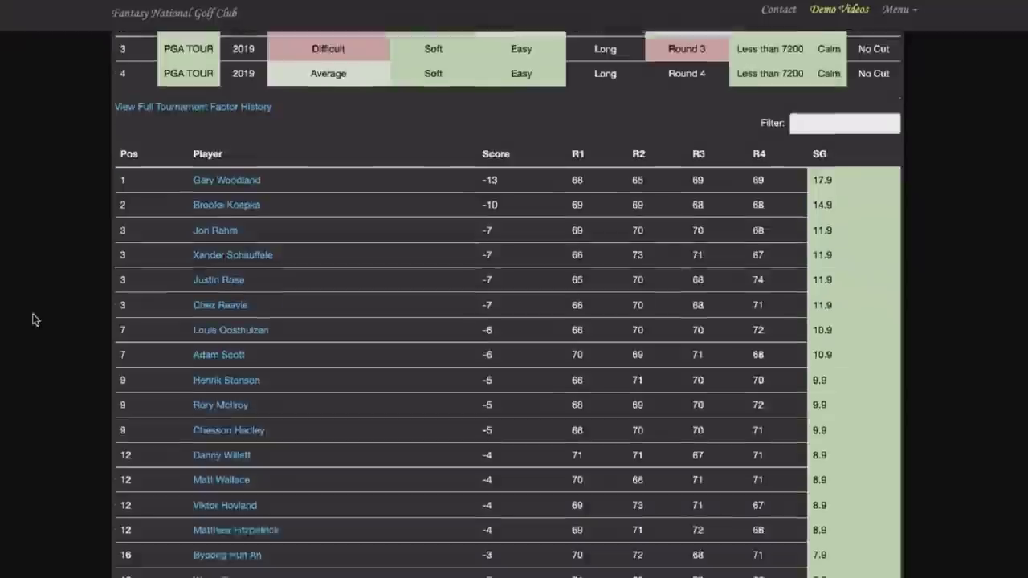
{"action": "scroll", "coordinate": [32, 319], "scroll_direction": "up", "scroll_amount": 3}
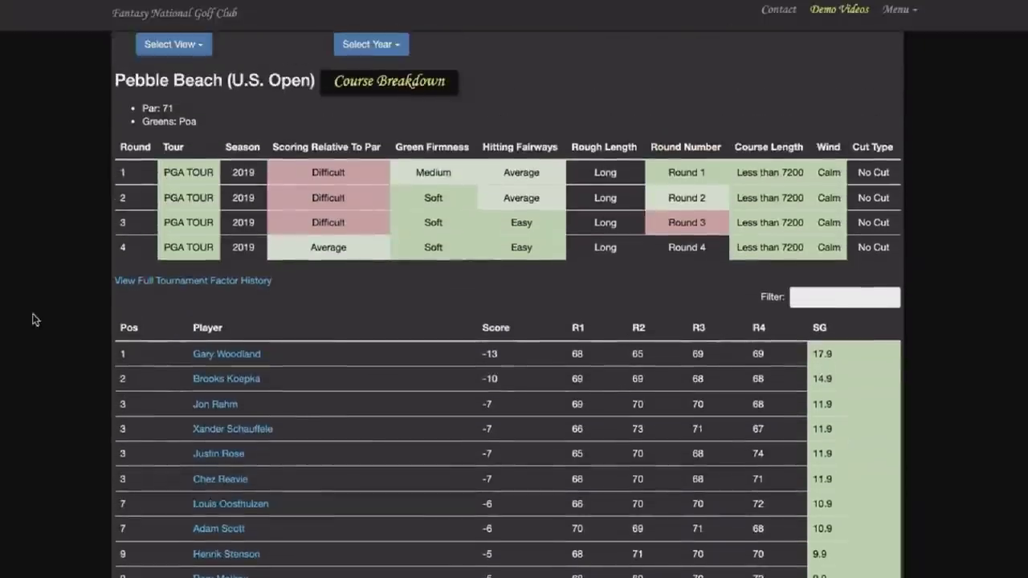
{"action": "scroll", "coordinate": [32, 319], "scroll_direction": "down", "scroll_amount": 4}
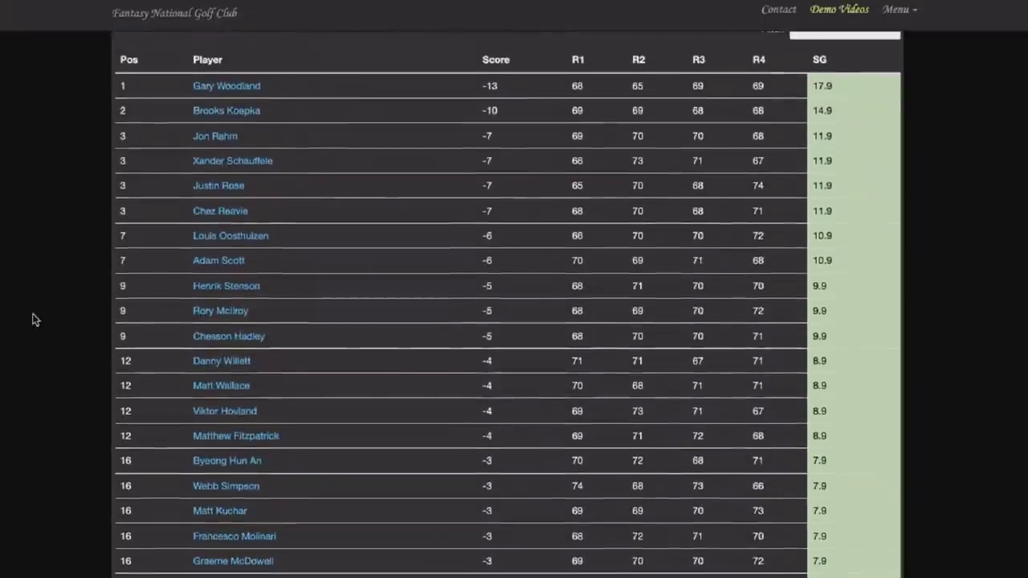
{"action": "scroll", "coordinate": [32, 320], "scroll_direction": "up", "scroll_amount": 4}
Show the 2019 U.S. Open's Fwys / GIRs Gained stats and rank the players by driving distance, highest first.
{"action": "left_click", "coordinate": [191, 127]}
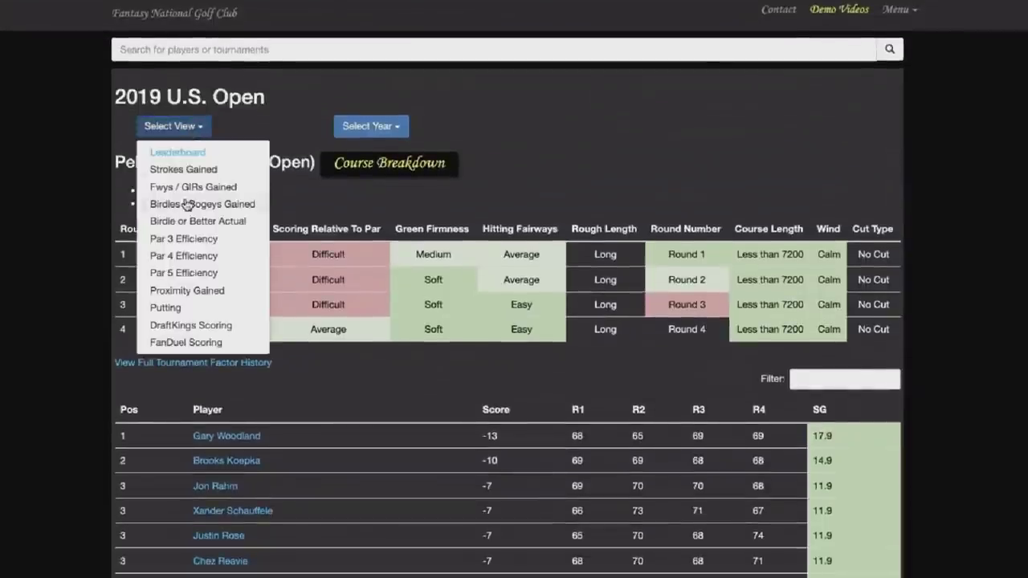
{"action": "left_click", "coordinate": [193, 186]}
{"action": "scroll", "coordinate": [52, 321], "scroll_direction": "down", "scroll_amount": 1}
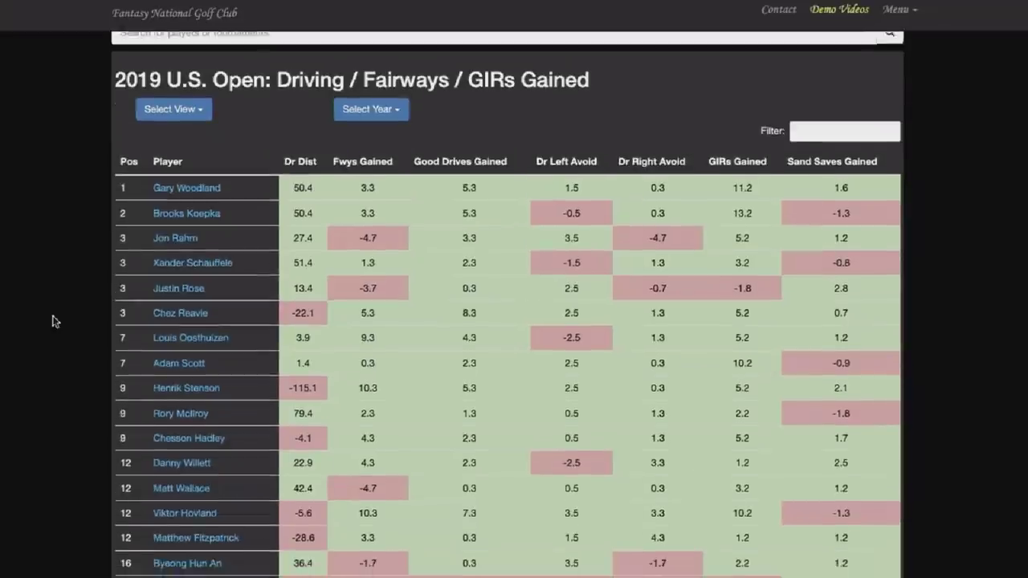
{"action": "left_click", "coordinate": [321, 161]}
{"action": "left_click", "coordinate": [322, 162]}
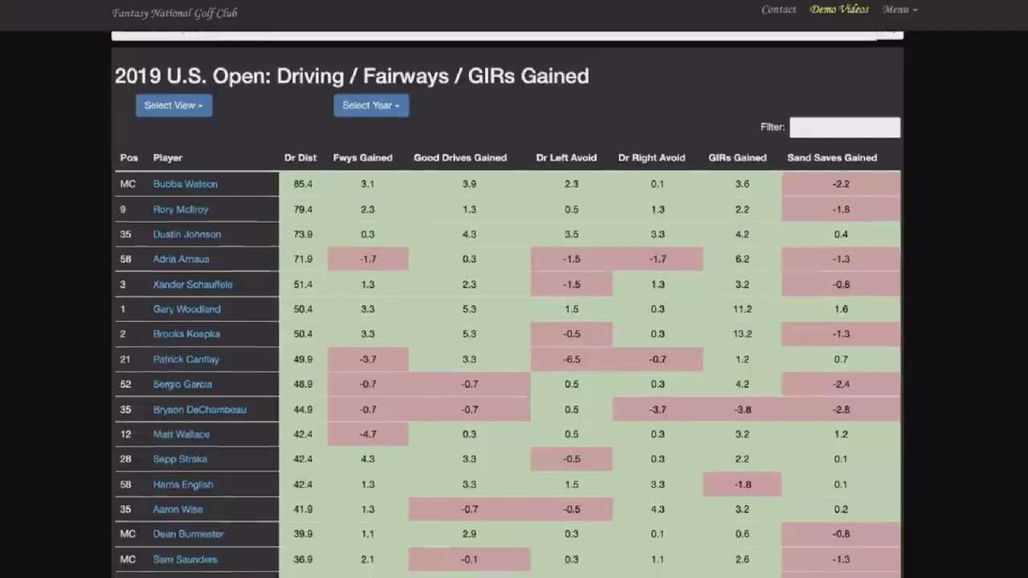
{"action": "scroll", "coordinate": [212, 235], "scroll_direction": "down", "scroll_amount": 1}
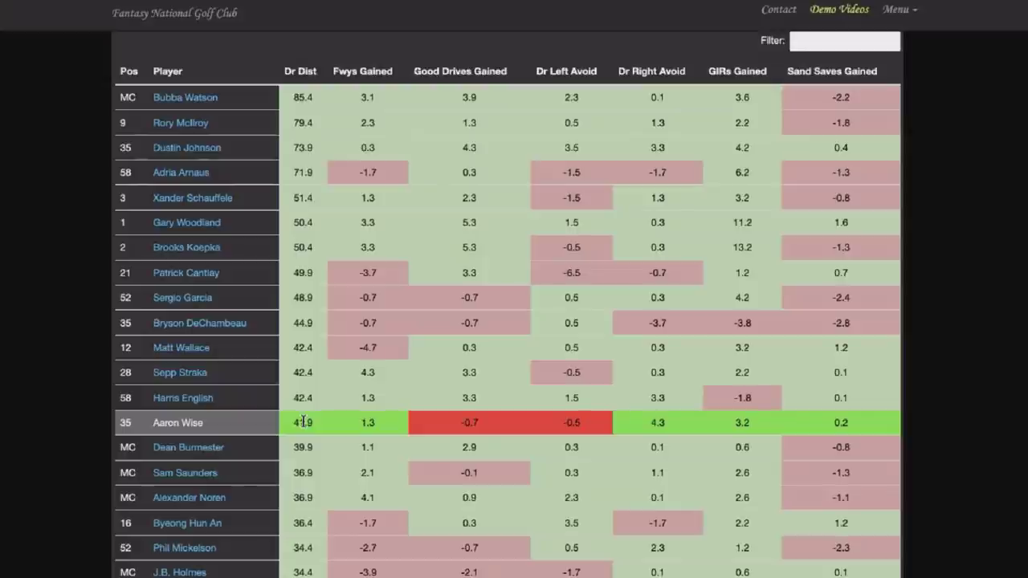
Open the 2018 U.S. Open results and switch them to the Fwys / GIRs Gained view.
{"action": "scroll", "coordinate": [303, 423], "scroll_direction": "up", "scroll_amount": 3}
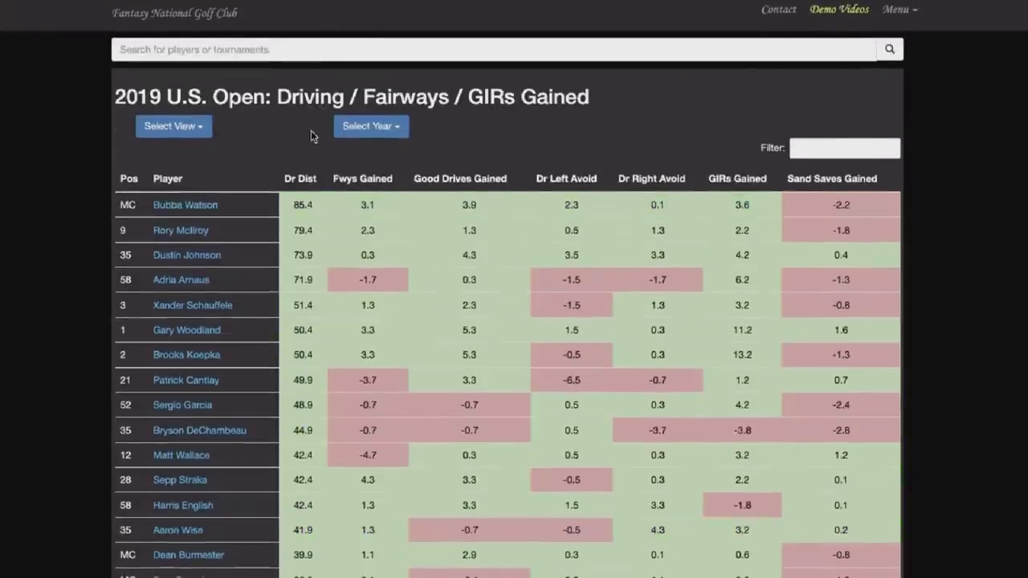
{"action": "left_click", "coordinate": [358, 127]}
{"action": "left_click", "coordinate": [383, 172]}
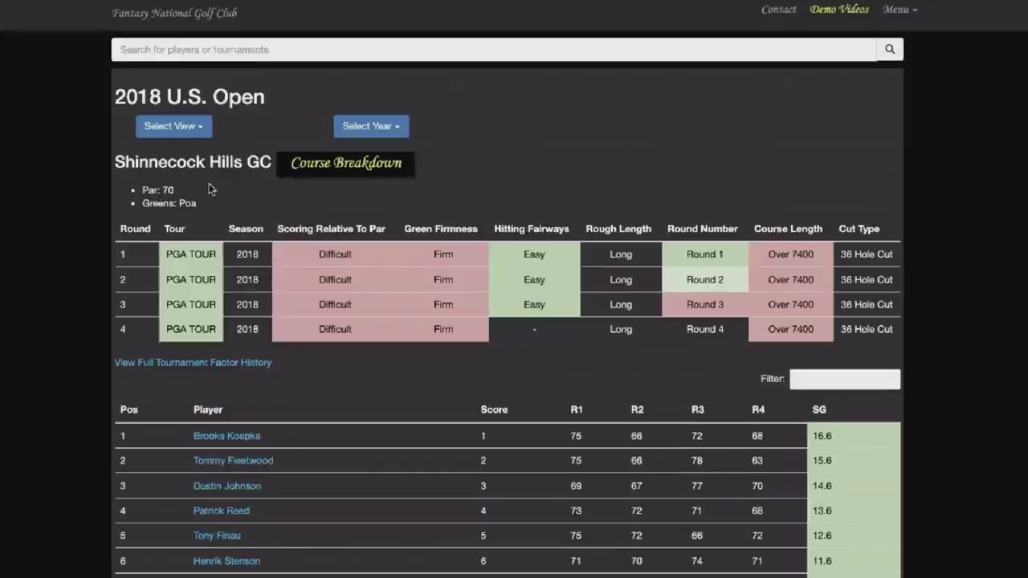
{"action": "left_click", "coordinate": [196, 133]}
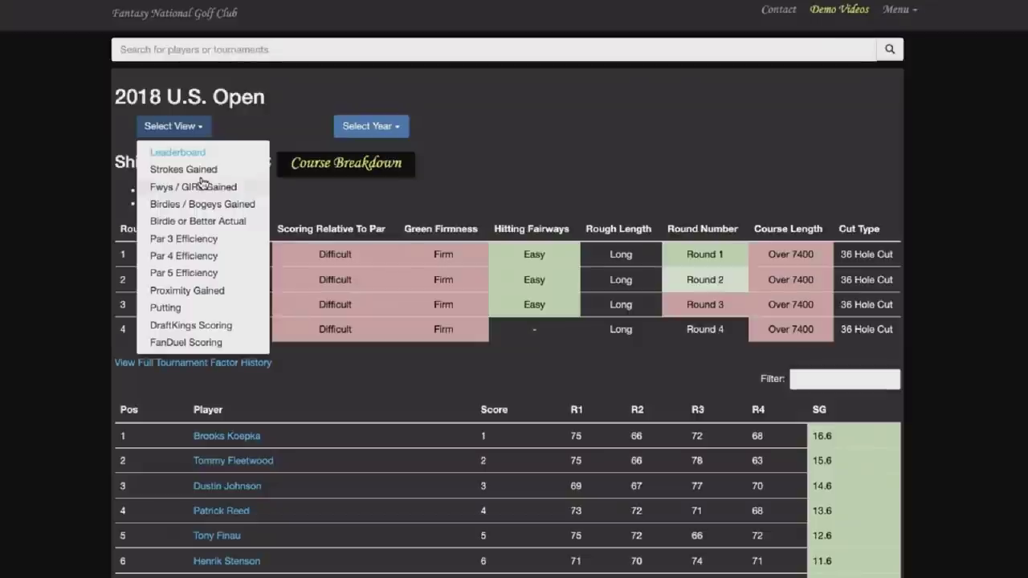
{"action": "left_click", "coordinate": [118, 230]}
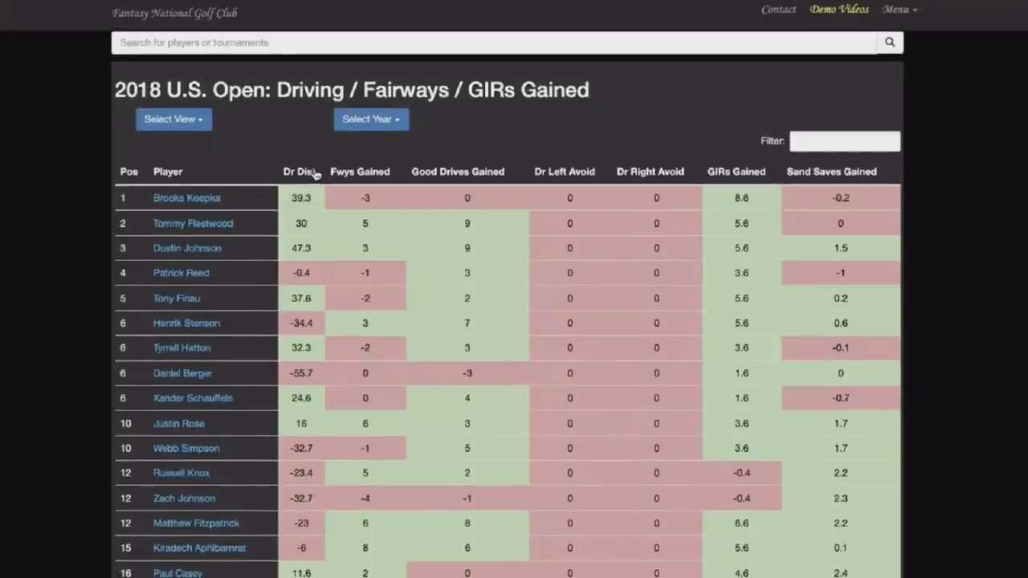
Rank the 2018 U.S. Open players by driving distance, highest first, and compare their finishing positions.
{"action": "left_click", "coordinate": [315, 173]}
{"action": "left_click", "coordinate": [315, 173]}
{"action": "scroll", "coordinate": [315, 172], "scroll_direction": "down", "scroll_amount": 1}
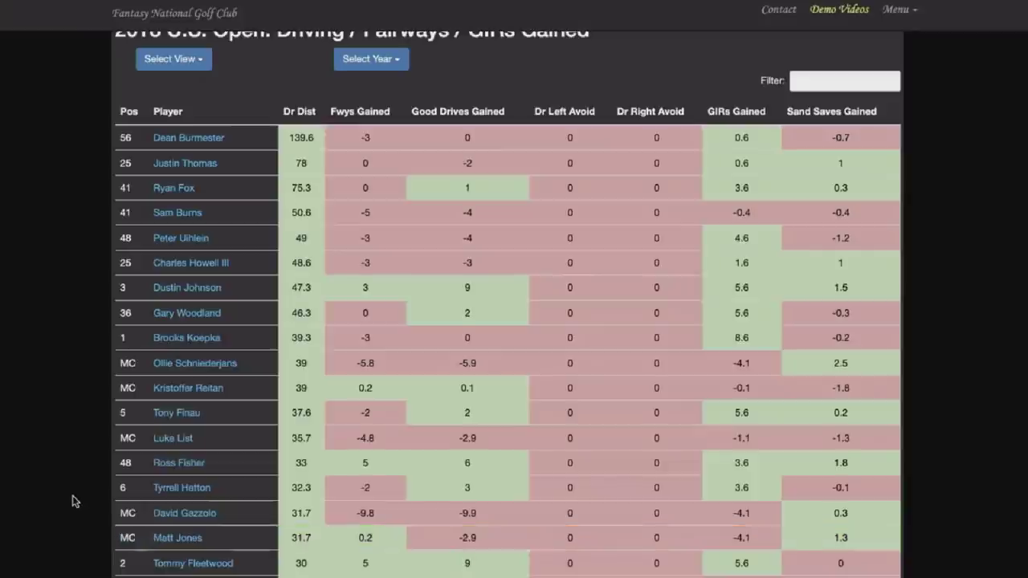
{"action": "scroll", "coordinate": [73, 499], "scroll_direction": "down", "scroll_amount": 1}
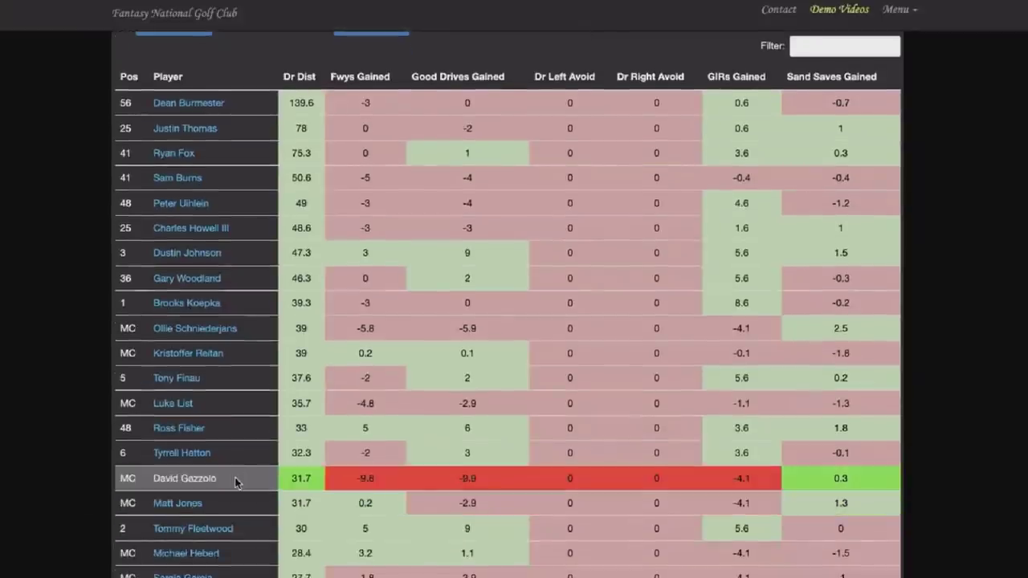
{"action": "scroll", "coordinate": [234, 477], "scroll_direction": "down", "scroll_amount": 3}
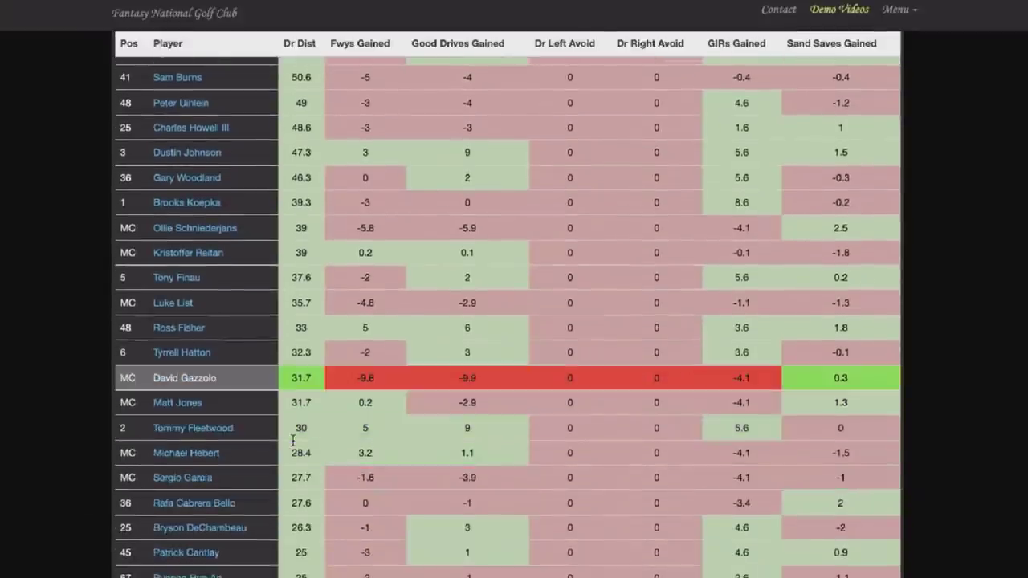
Return to the custom stat model and review the players ranked by driving distance.
{"action": "scroll", "coordinate": [293, 440], "scroll_direction": "up", "scroll_amount": 3}
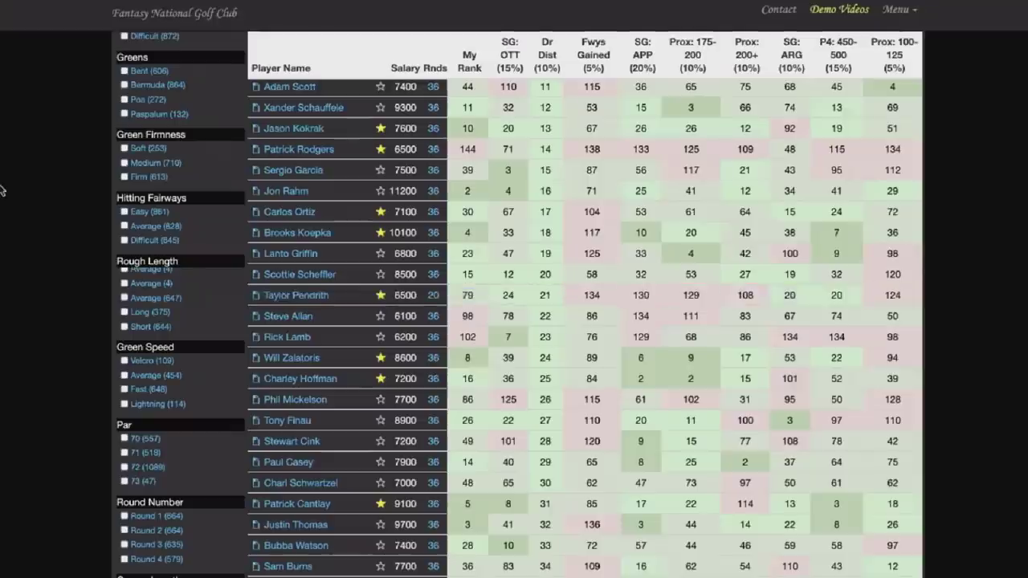
{"action": "scroll", "coordinate": [1, 189], "scroll_direction": "up", "scroll_amount": 2}
{"action": "scroll", "coordinate": [4, 189], "scroll_direction": "up", "scroll_amount": 5}
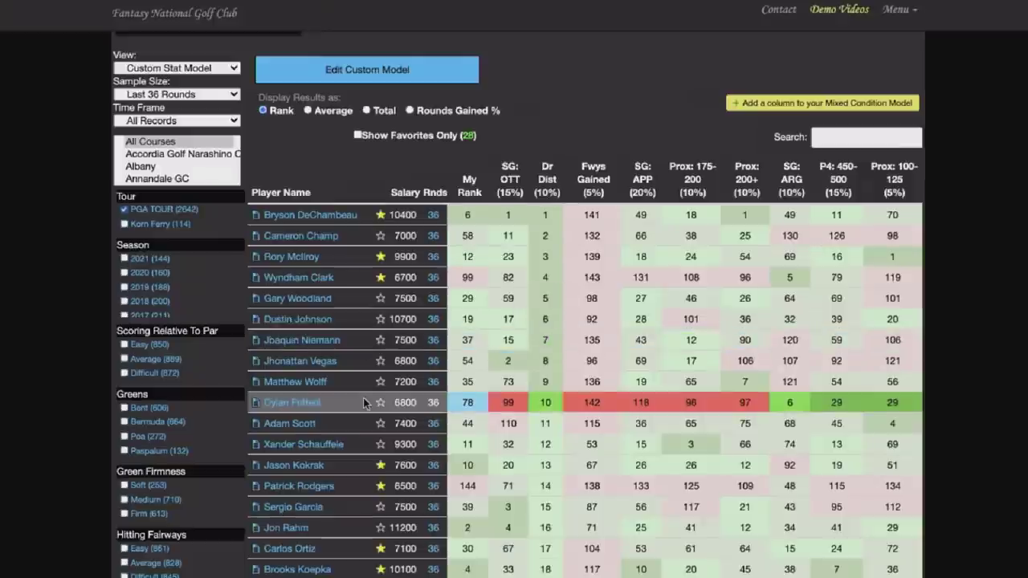
{"action": "scroll", "coordinate": [363, 397], "scroll_direction": "down", "scroll_amount": 3}
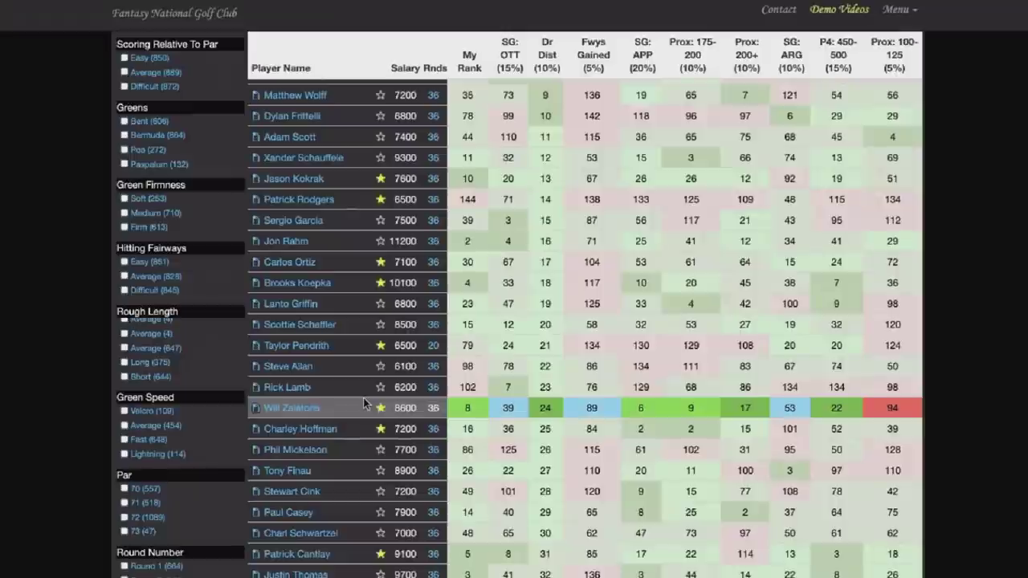
{"action": "scroll", "coordinate": [321, 201], "scroll_direction": "up", "scroll_amount": 6}
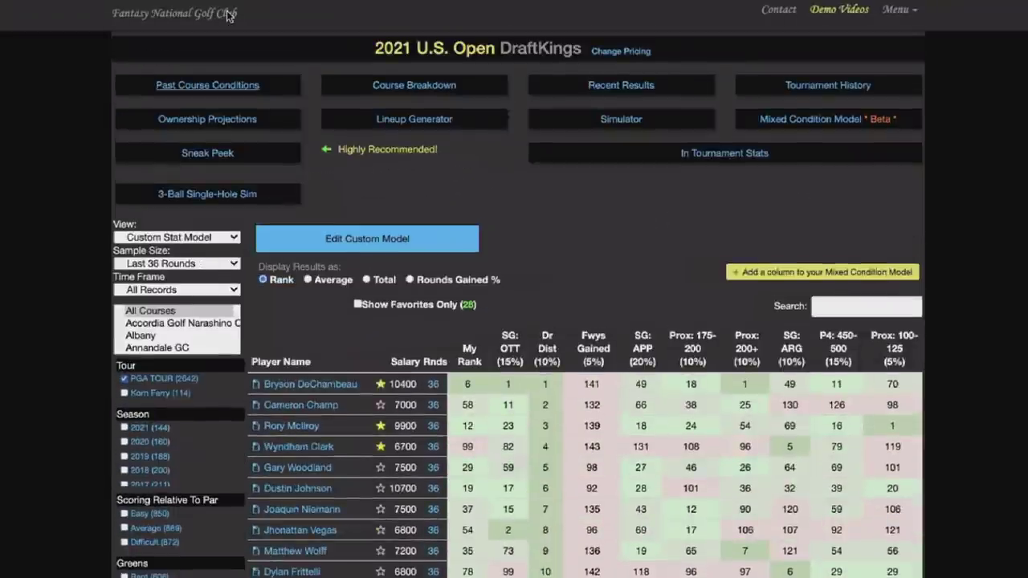
Open a fresh 2021 U.S. Open DraftKings stats page with the default Strokes Gained view.
{"action": "right_click", "coordinate": [157, 21]}
{"action": "key", "text": "Escape"}
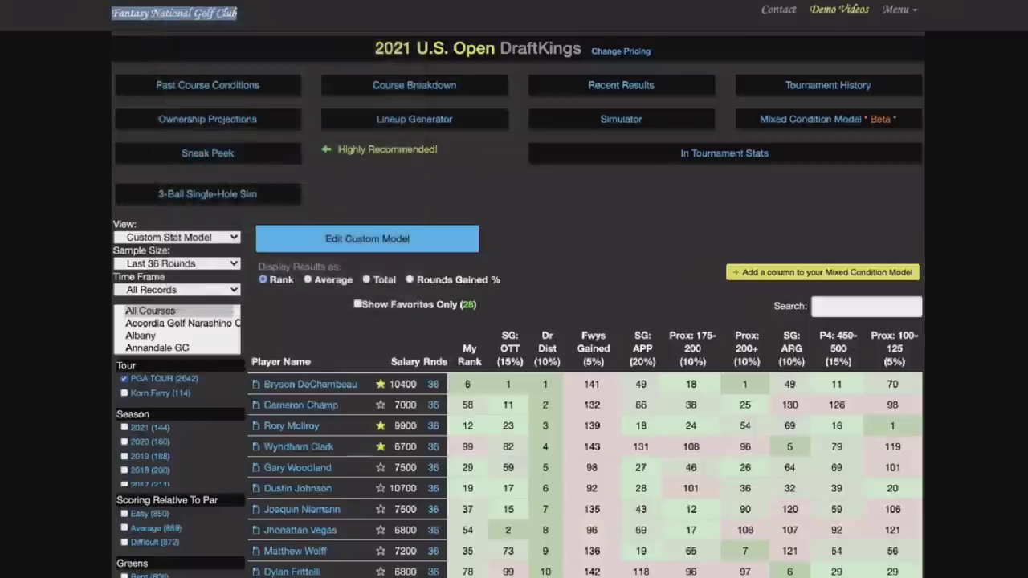
{"action": "key", "text": "F5"}
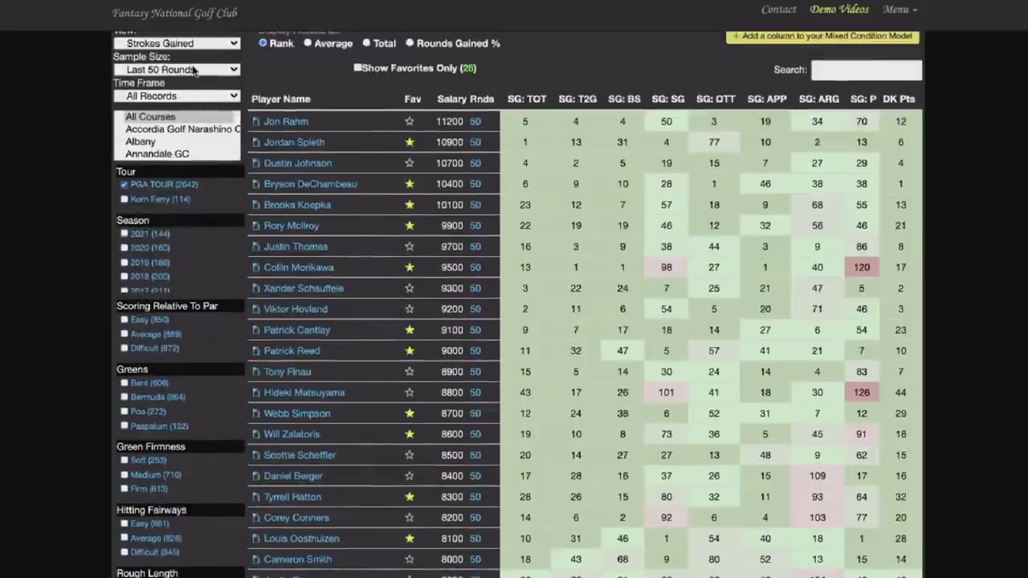
Filter the player stats to course lengths over 7400 and change the view to Fairways / Greens.
{"action": "scroll", "coordinate": [13, 338], "scroll_direction": "down", "scroll_amount": 10}
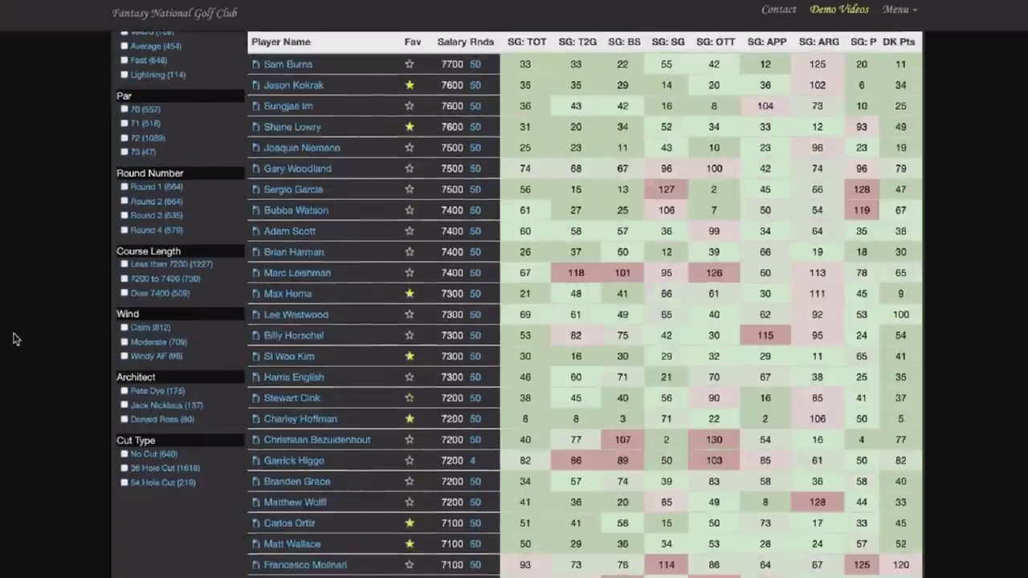
{"action": "left_click", "coordinate": [124, 294]}
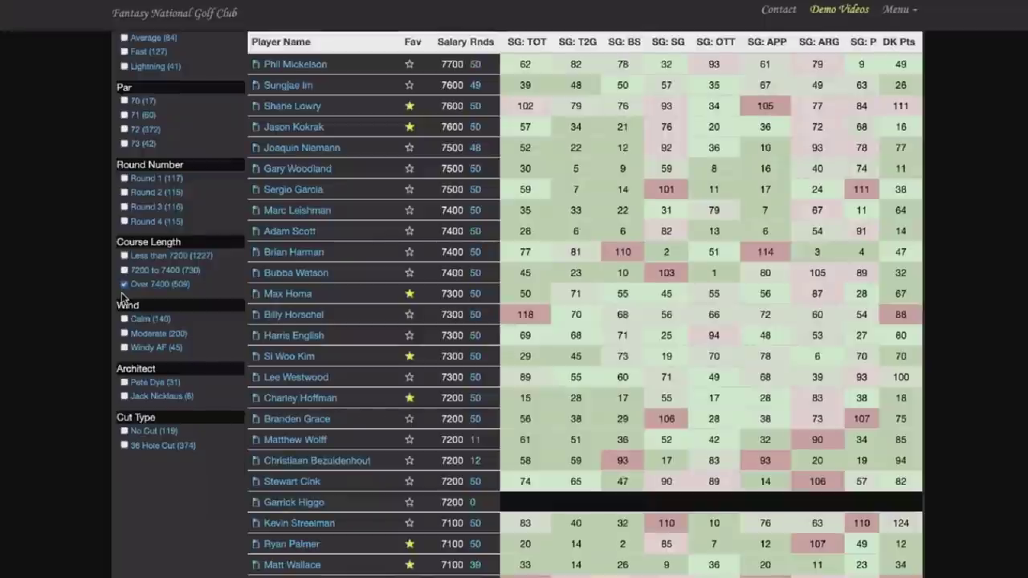
{"action": "scroll", "coordinate": [45, 271], "scroll_direction": "up", "scroll_amount": 10}
{"action": "scroll", "coordinate": [45, 271], "scroll_direction": "up", "scroll_amount": 1}
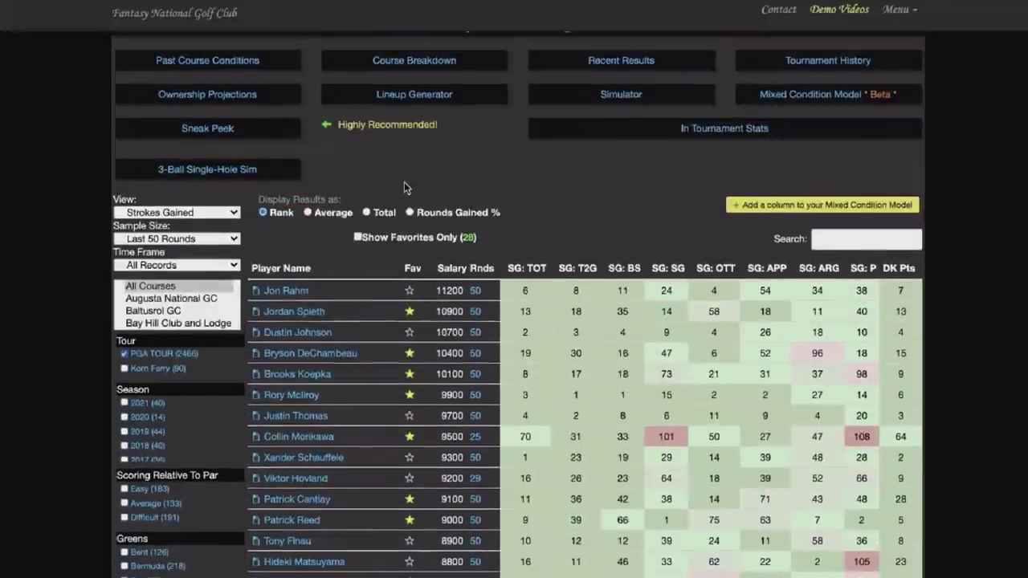
{"action": "left_click", "coordinate": [225, 213]}
{"action": "left_click", "coordinate": [217, 246]}
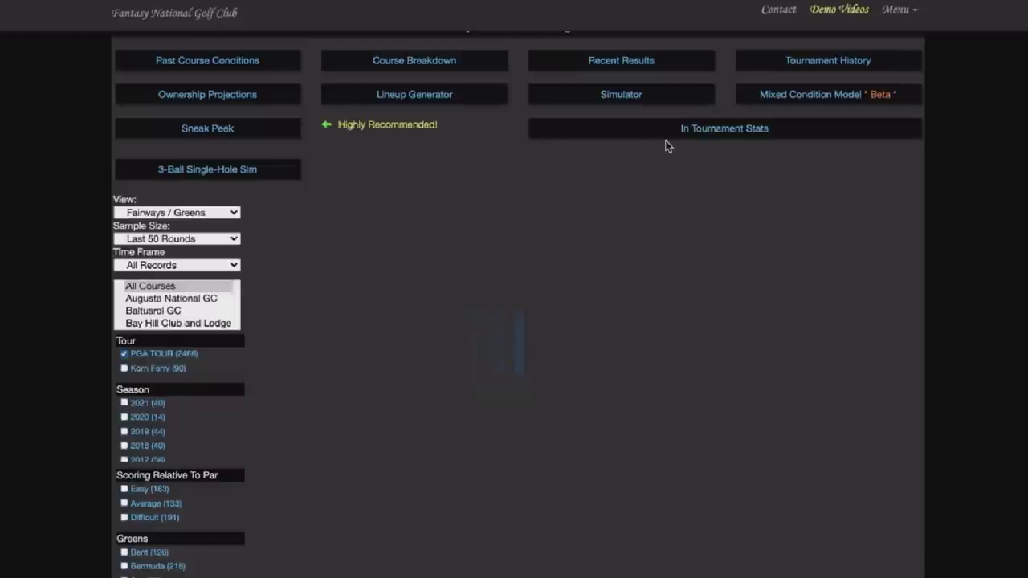
Rank the players by driving distance on courses over 7400 yards and examine the longest hitters.
{"action": "left_click", "coordinate": [471, 275]}
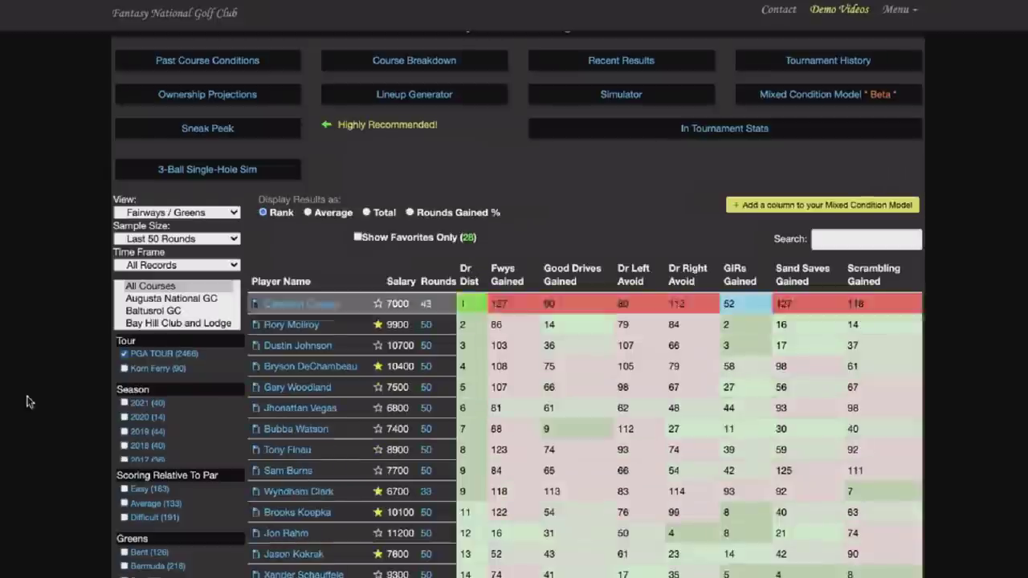
{"action": "scroll", "coordinate": [21, 401], "scroll_direction": "down", "scroll_amount": 3}
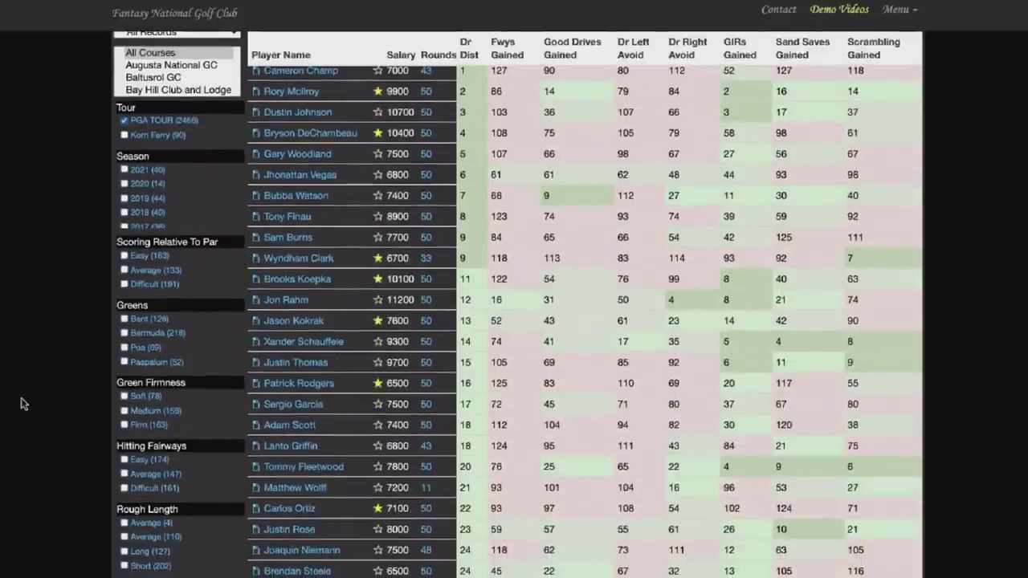
{"action": "scroll", "coordinate": [22, 404], "scroll_direction": "up", "scroll_amount": 1}
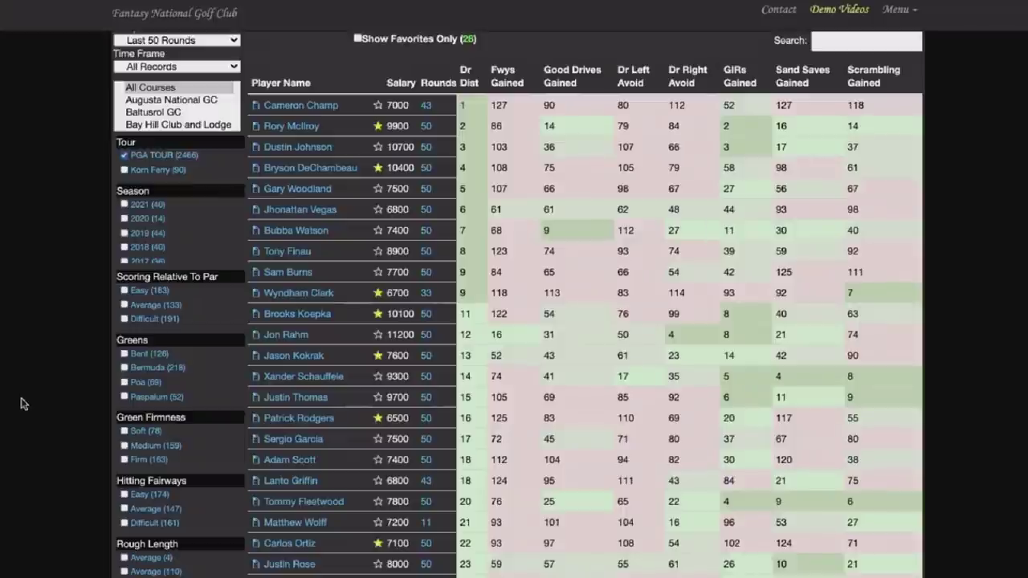
Open Bubba Watson's player profile and filter his tournament history by "u.s" to check his U.S. Open results.
{"action": "left_click", "coordinate": [304, 235]}
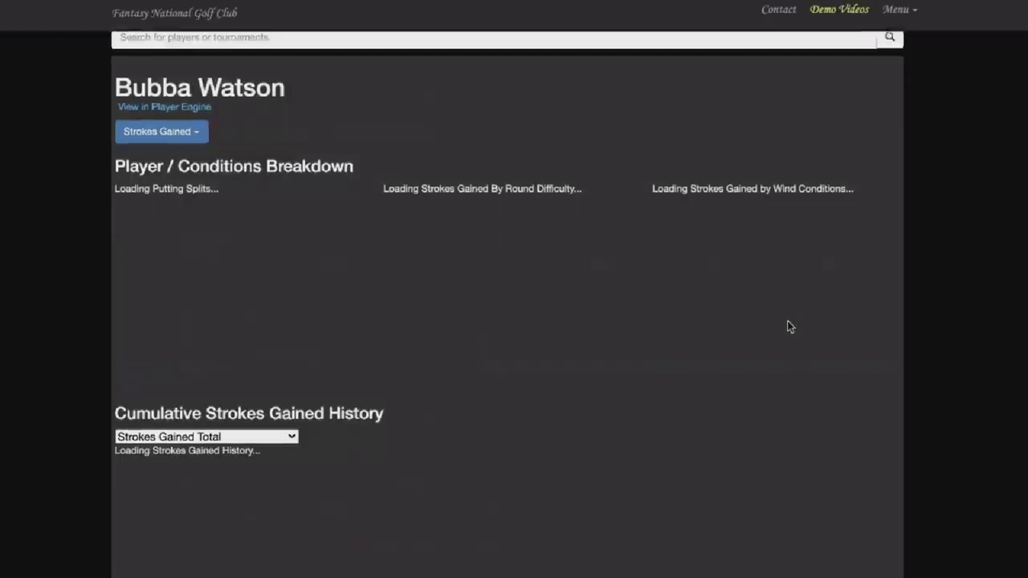
{"action": "scroll", "coordinate": [786, 324], "scroll_direction": "down", "scroll_amount": 10}
{"action": "left_click", "coordinate": [847, 173]}
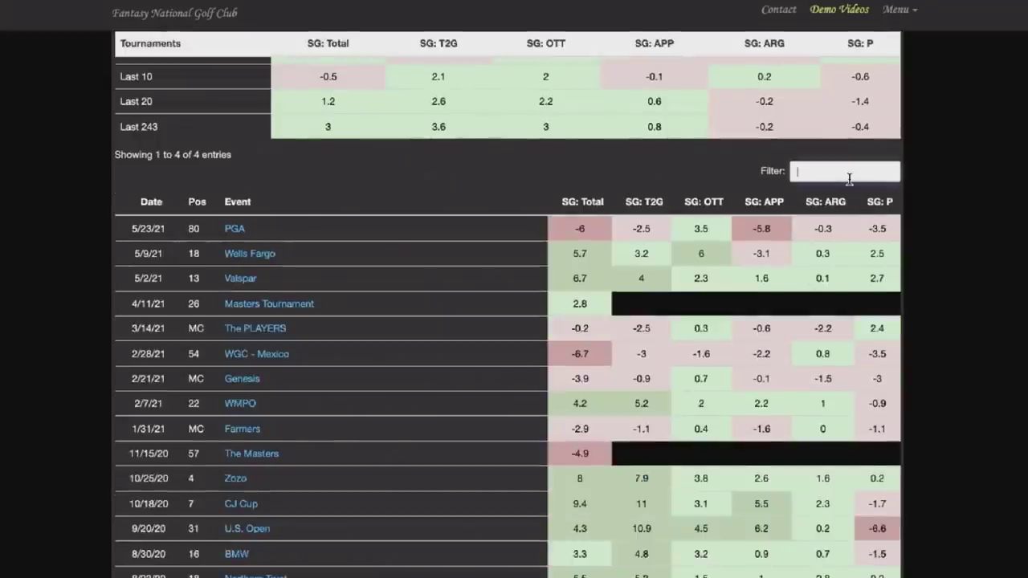
{"action": "type", "text": "u.s"}
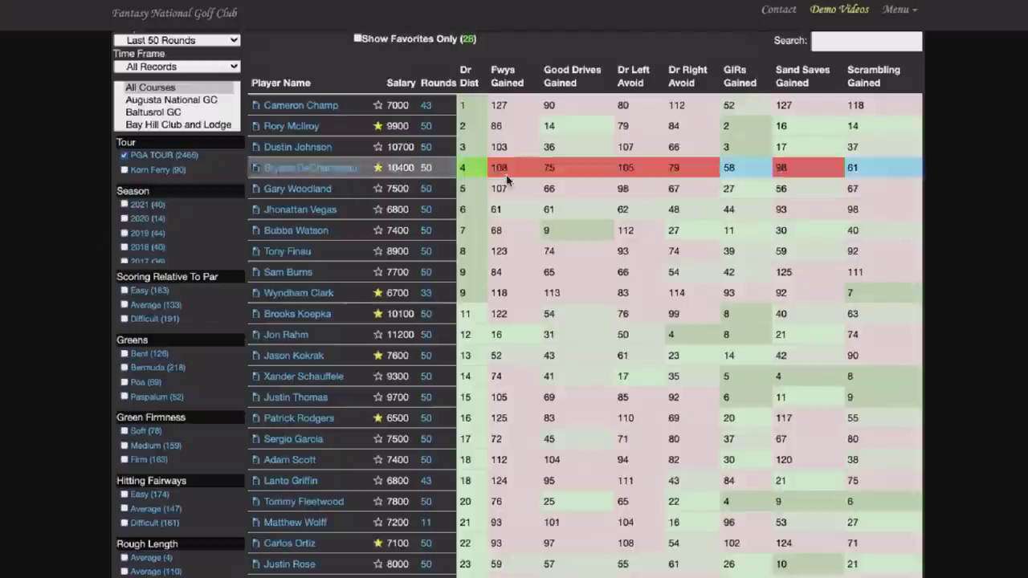
Mark Sam Burns as a favorite.
{"action": "left_click", "coordinate": [377, 273]}
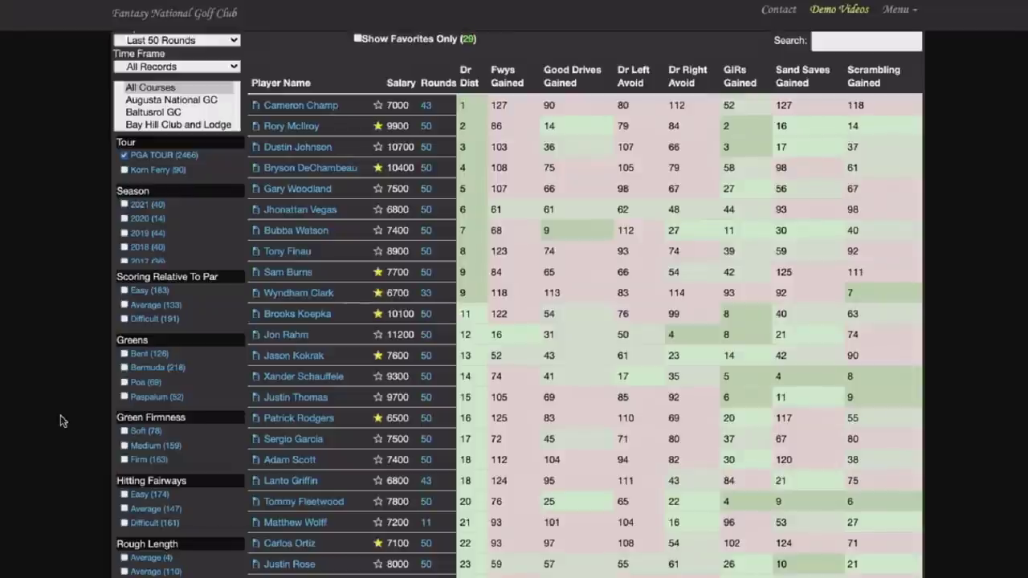
Open Xander Schauffele's player profile and filter his tournament history by "u.s" to check his U.S. Open results.
{"action": "left_click", "coordinate": [283, 379]}
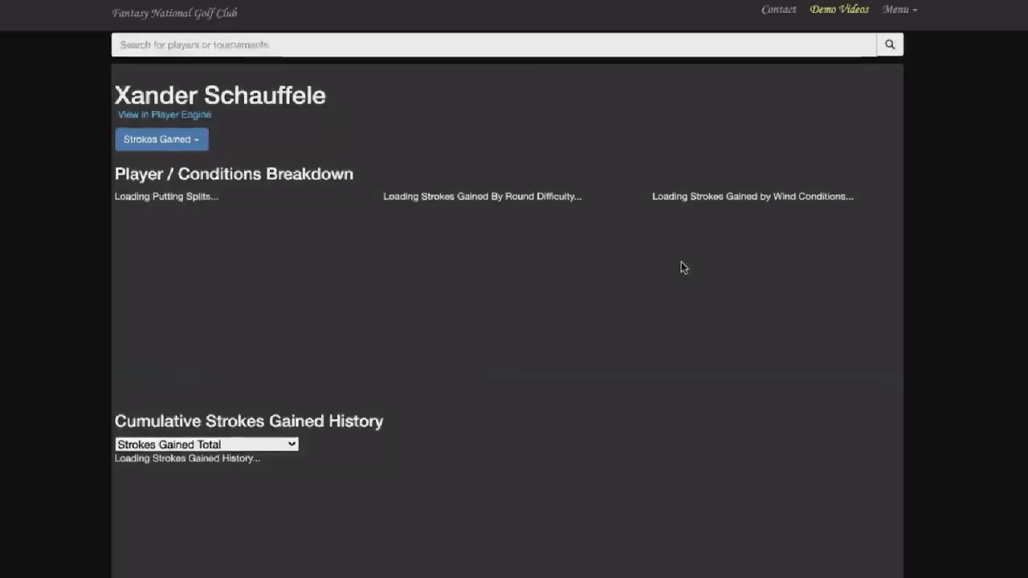
{"action": "scroll", "coordinate": [680, 266], "scroll_direction": "down", "scroll_amount": 5}
{"action": "left_click", "coordinate": [854, 475]}
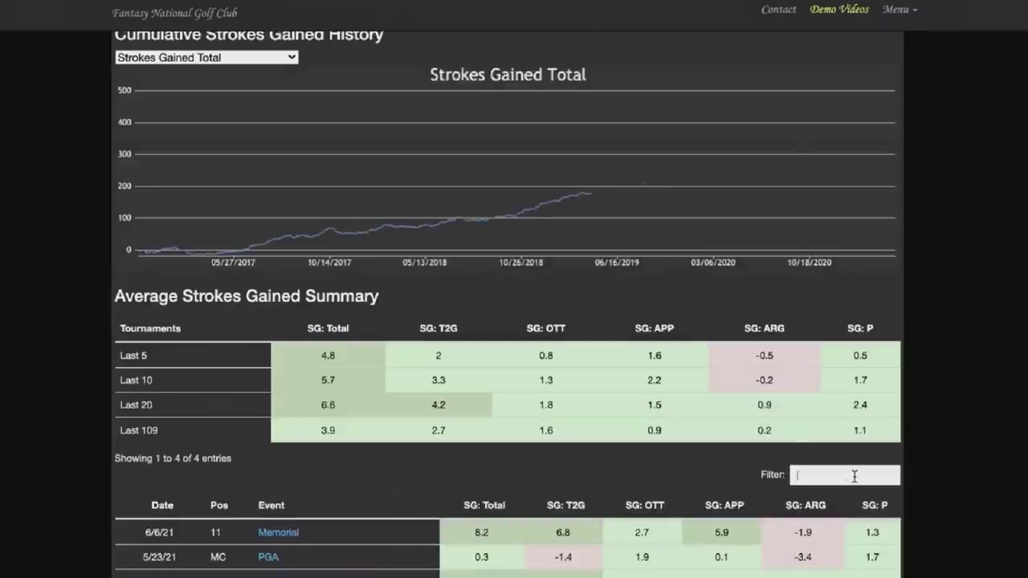
{"action": "type", "text": "u.s"}
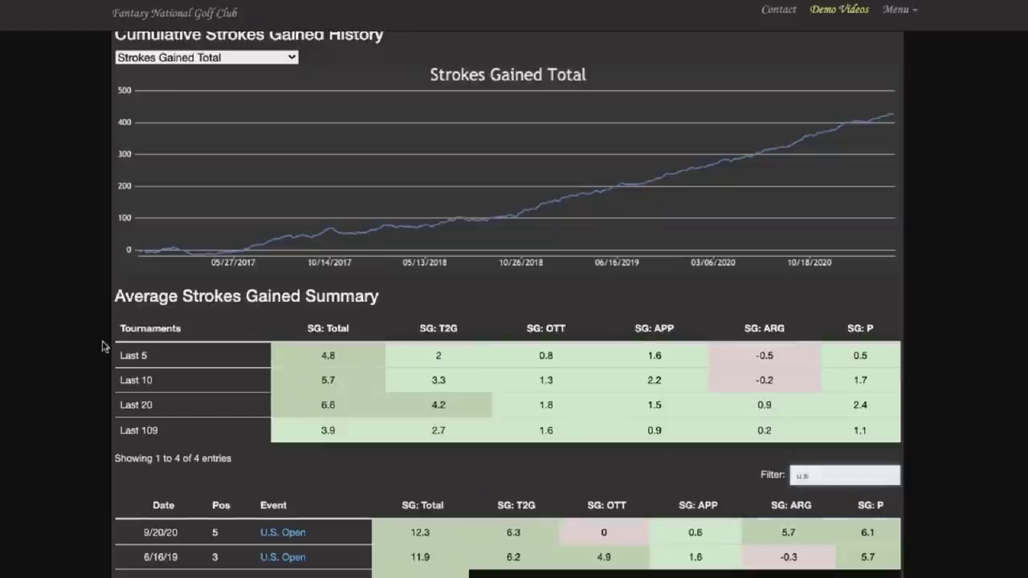
{"action": "scroll", "coordinate": [75, 374], "scroll_direction": "down", "scroll_amount": 3}
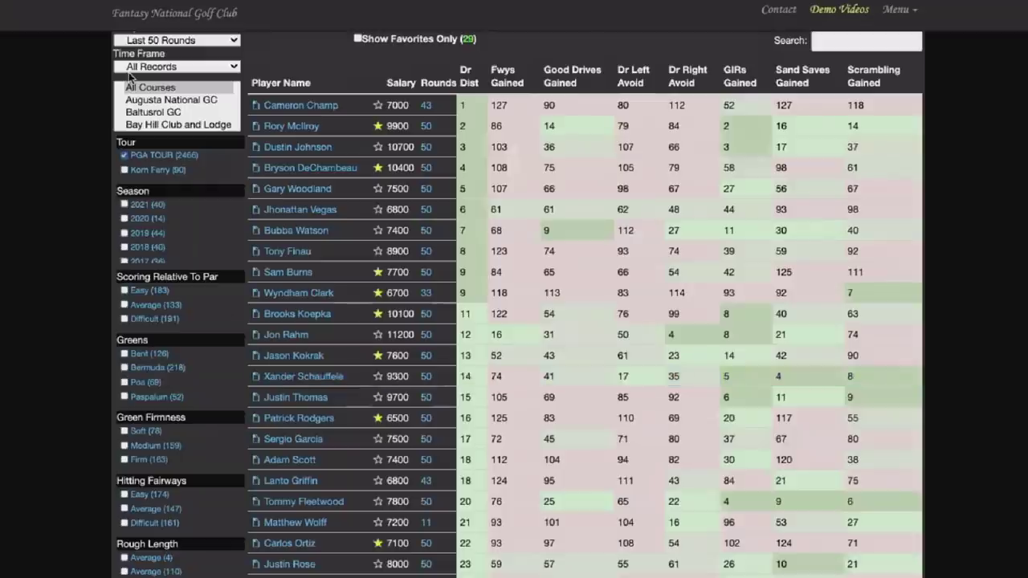
Mark Lanto Griffin, Joaquin Niemann and Justin Rose as favorites in the driving distance ranking.
{"action": "scroll", "coordinate": [32, 289], "scroll_direction": "down", "scroll_amount": 2}
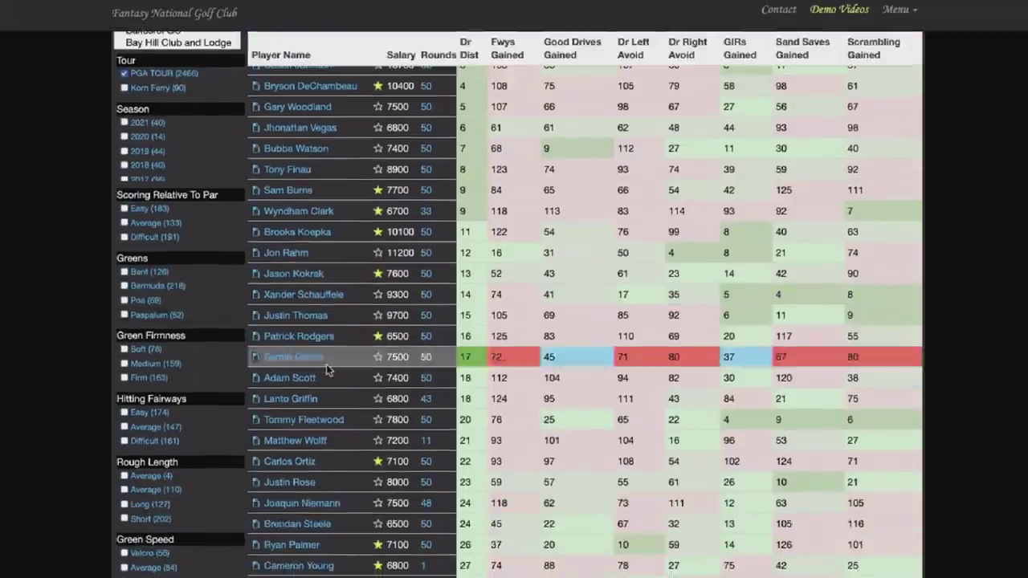
{"action": "left_click", "coordinate": [378, 398]}
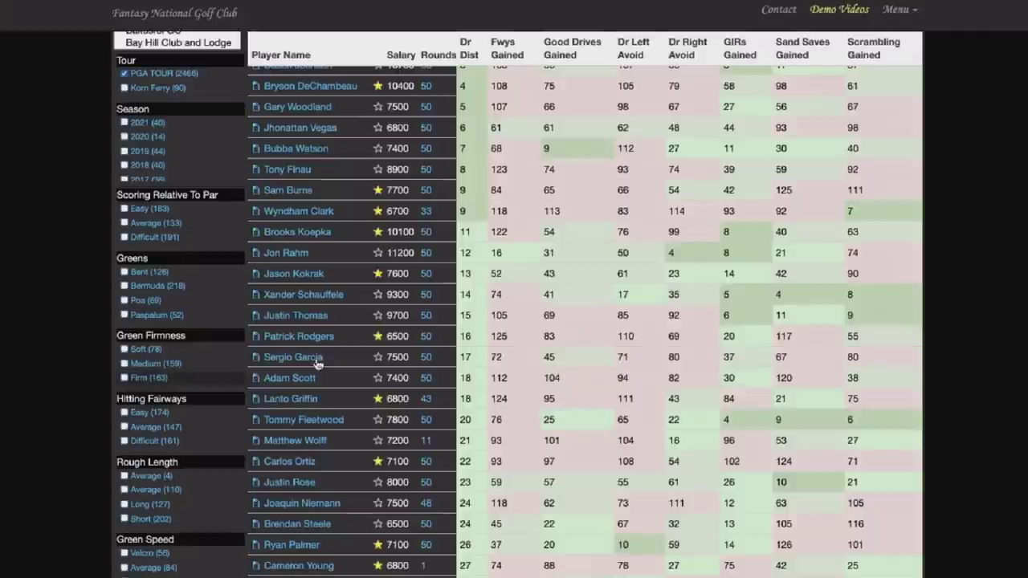
{"action": "scroll", "coordinate": [344, 440], "scroll_direction": "down", "scroll_amount": 1}
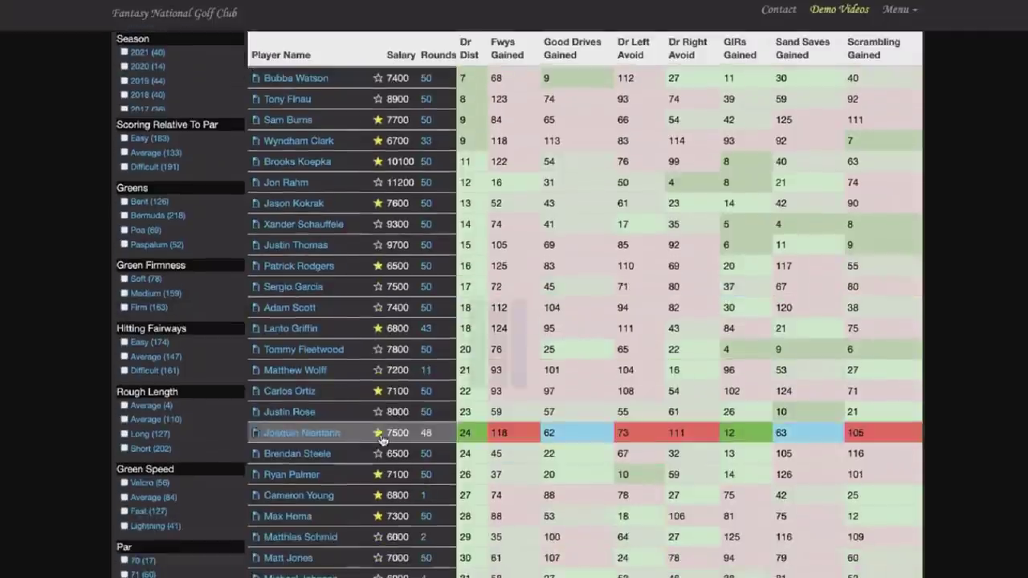
{"action": "scroll", "coordinate": [167, 326], "scroll_direction": "down", "scroll_amount": 2}
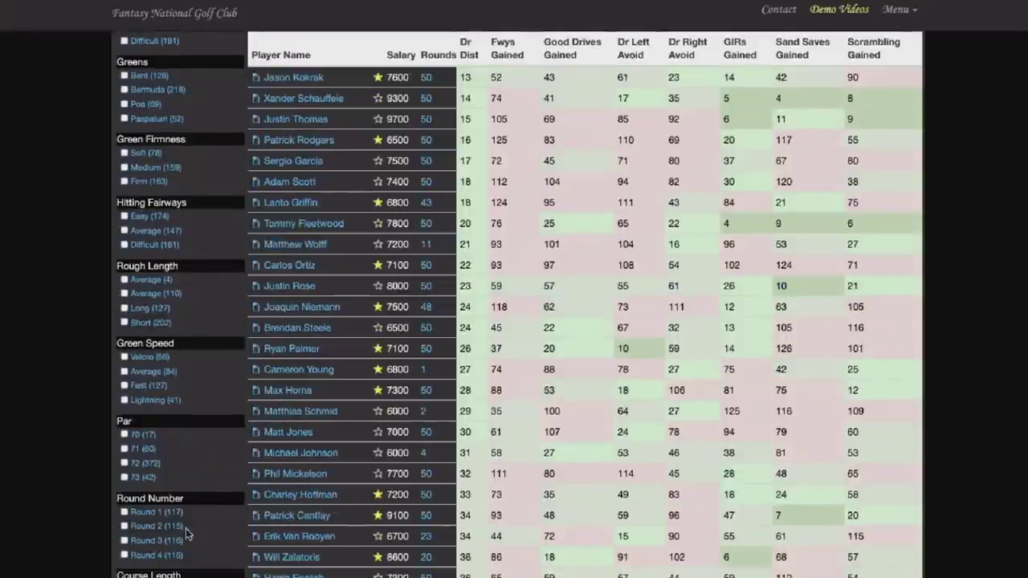
{"action": "left_click", "coordinate": [378, 285]}
{"action": "scroll", "coordinate": [349, 243], "scroll_direction": "down", "scroll_amount": 3}
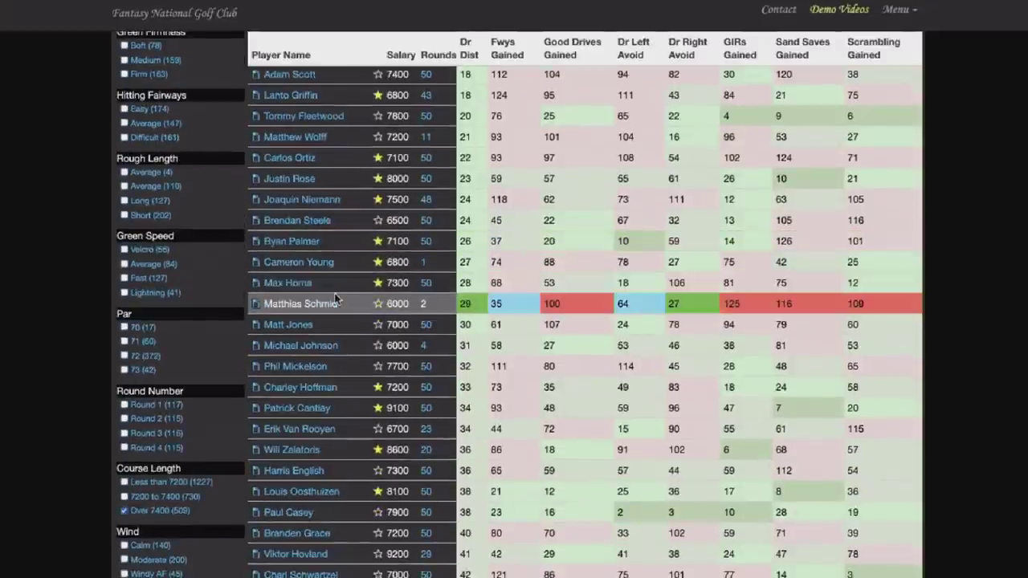
Examine the middle and lower driving distance ranks, including the players without distance data on long courses.
{"action": "scroll", "coordinate": [336, 298], "scroll_direction": "down", "scroll_amount": 2}
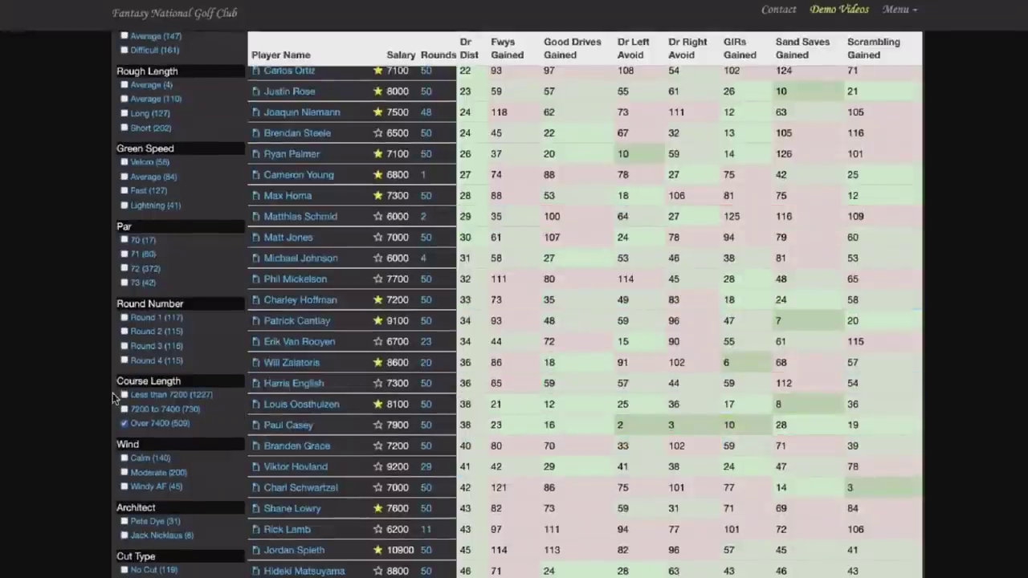
{"action": "scroll", "coordinate": [101, 394], "scroll_direction": "down", "scroll_amount": 20}
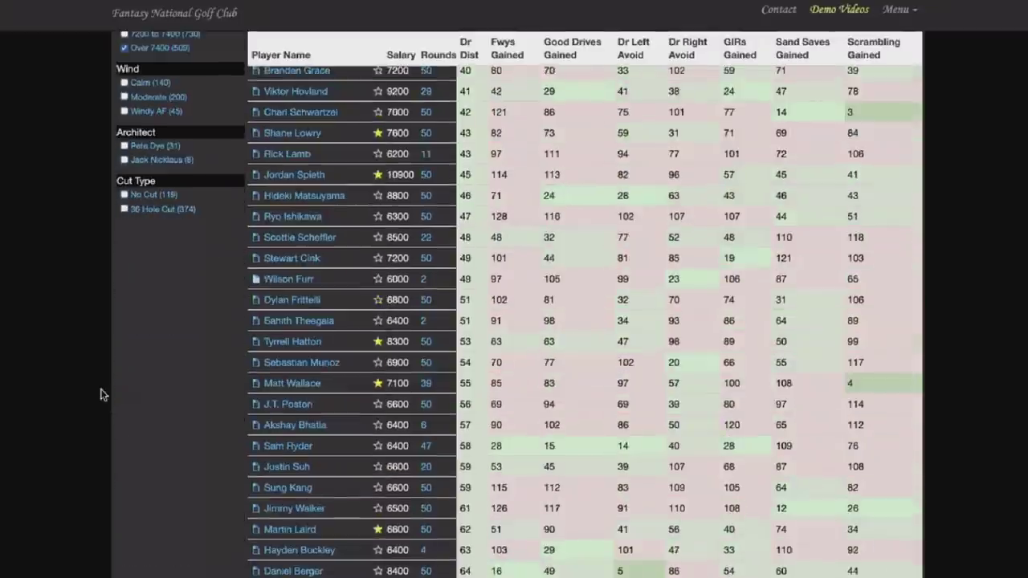
{"action": "scroll", "coordinate": [100, 395], "scroll_direction": "up", "scroll_amount": 4}
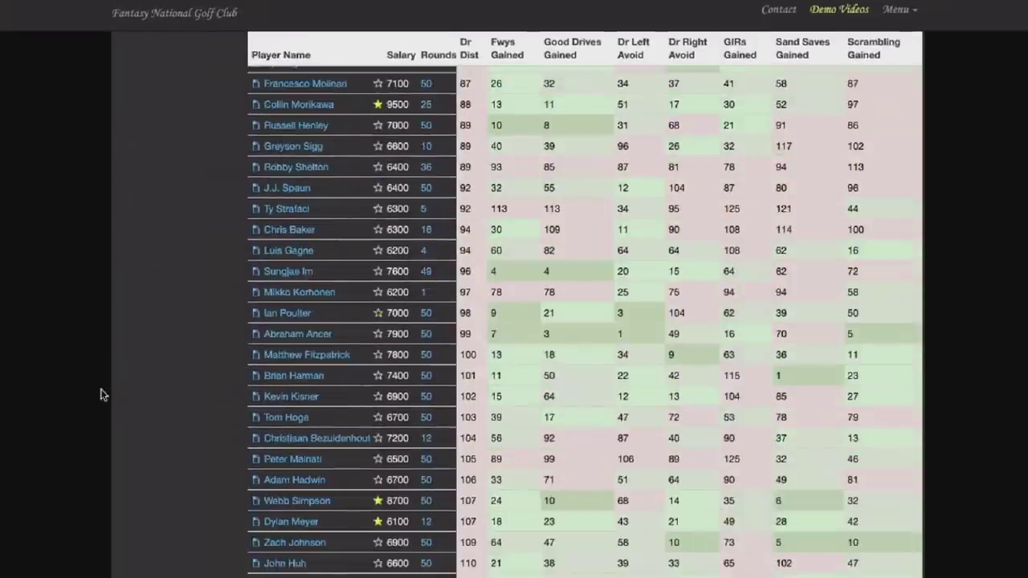
{"action": "scroll", "coordinate": [351, 137], "scroll_direction": "down", "scroll_amount": 4}
{"action": "scroll", "coordinate": [351, 135], "scroll_direction": "down", "scroll_amount": 15}
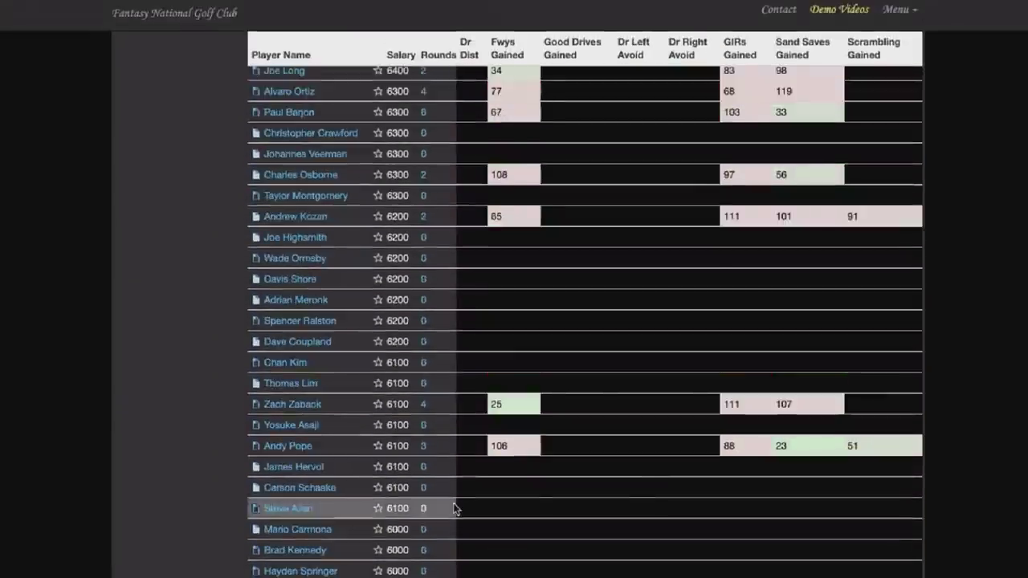
{"action": "scroll", "coordinate": [454, 509], "scroll_direction": "up", "scroll_amount": 12}
{"action": "scroll", "coordinate": [454, 390], "scroll_direction": "down", "scroll_amount": 11}
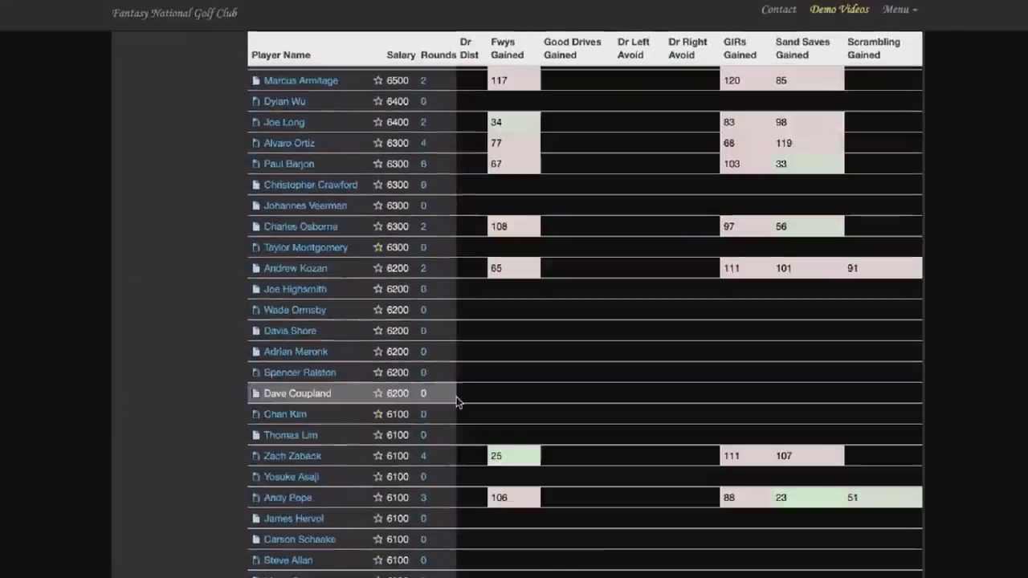
{"action": "scroll", "coordinate": [455, 402], "scroll_direction": "up", "scroll_amount": 3}
{"action": "scroll", "coordinate": [465, 349], "scroll_direction": "down", "scroll_amount": 1}
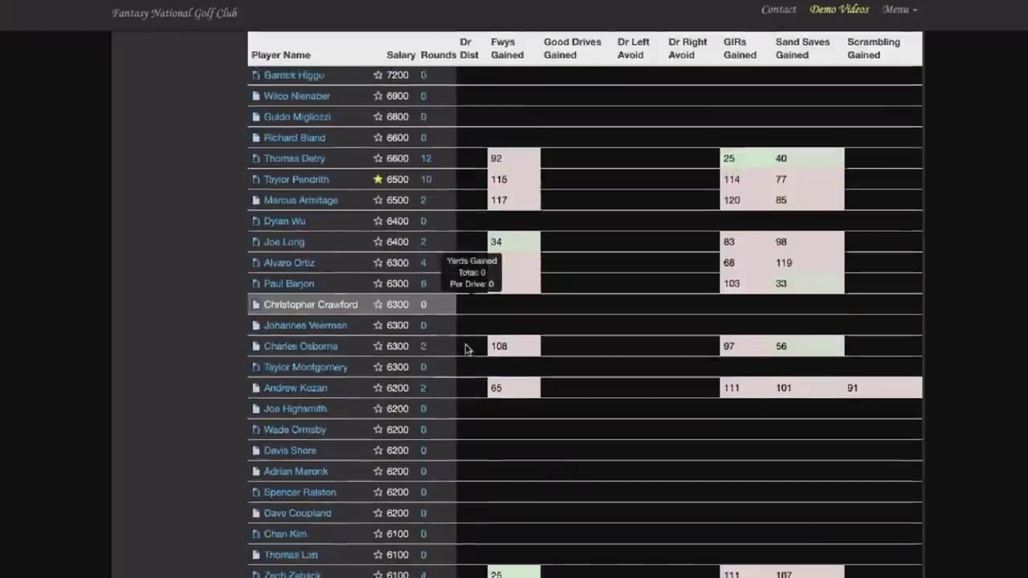
{"action": "scroll", "coordinate": [465, 345], "scroll_direction": "up", "scroll_amount": 8}
{"action": "scroll", "coordinate": [466, 345], "scroll_direction": "down", "scroll_amount": 7}
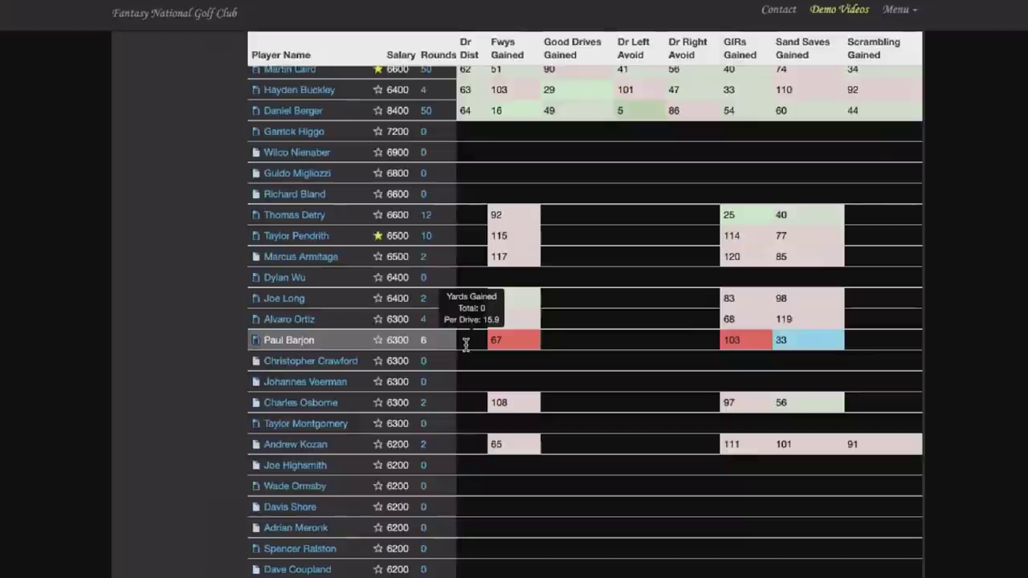
{"action": "scroll", "coordinate": [305, 112], "scroll_direction": "down", "scroll_amount": 1}
{"action": "scroll", "coordinate": [305, 112], "scroll_direction": "up", "scroll_amount": 1}
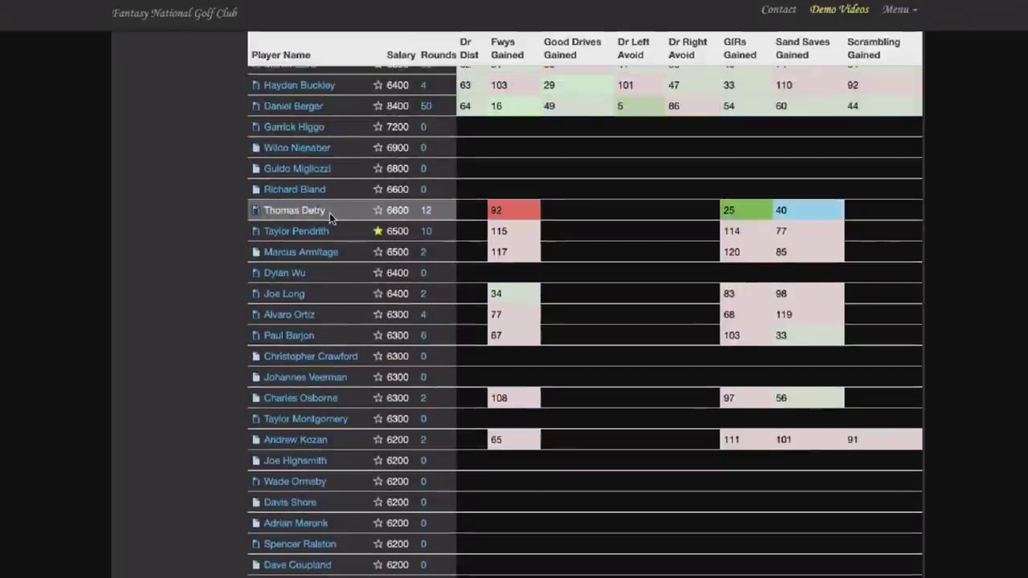
{"action": "scroll", "coordinate": [329, 213], "scroll_direction": "down", "scroll_amount": 2}
{"action": "scroll", "coordinate": [329, 218], "scroll_direction": "down", "scroll_amount": 15}
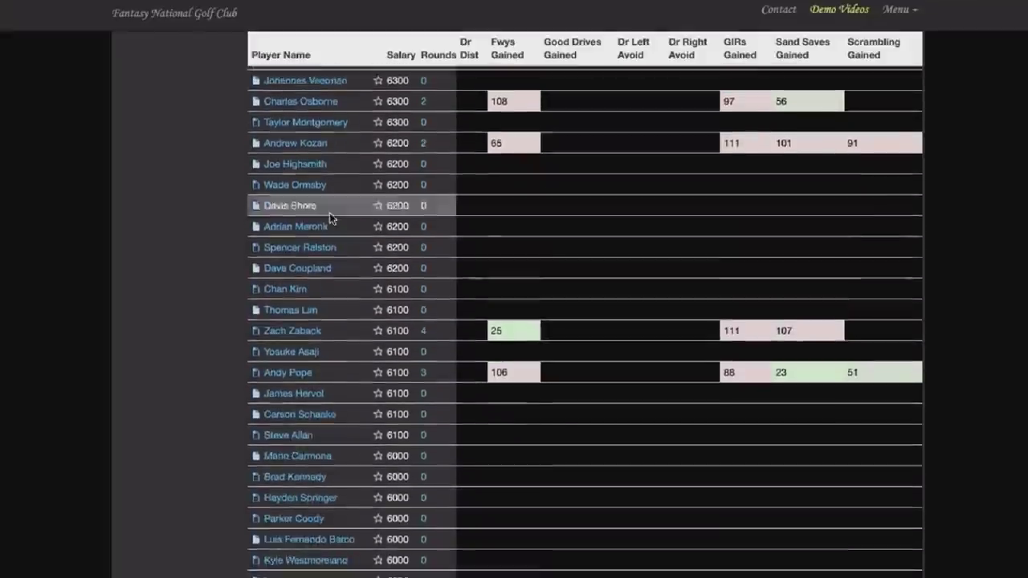
Remove Rafa Cabrera Bello from the favorites while reviewing the shorter hitters in the driving distance ranking.
{"action": "scroll", "coordinate": [329, 213], "scroll_direction": "down", "scroll_amount": 1}
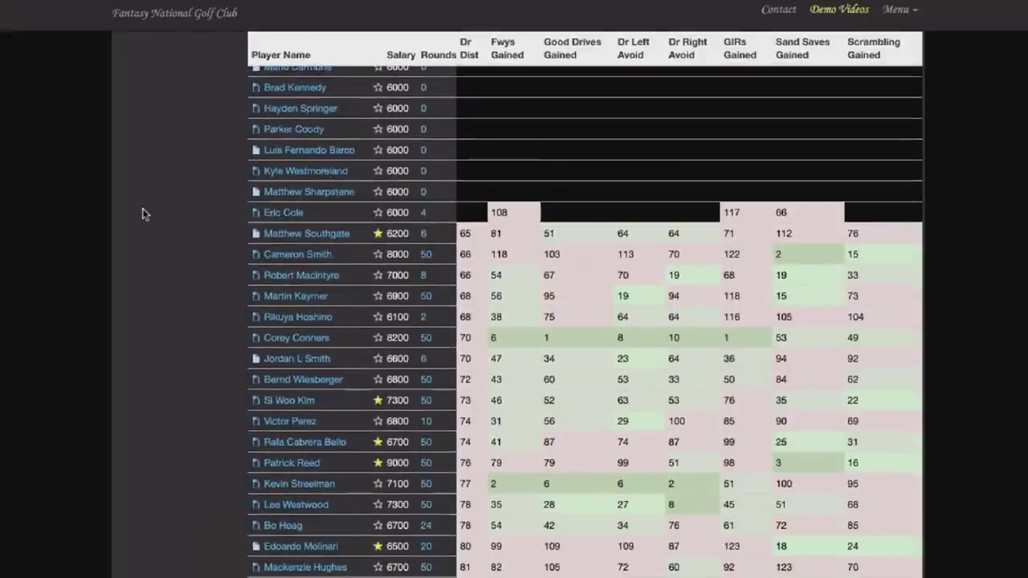
{"action": "scroll", "coordinate": [143, 212], "scroll_direction": "down", "scroll_amount": 1}
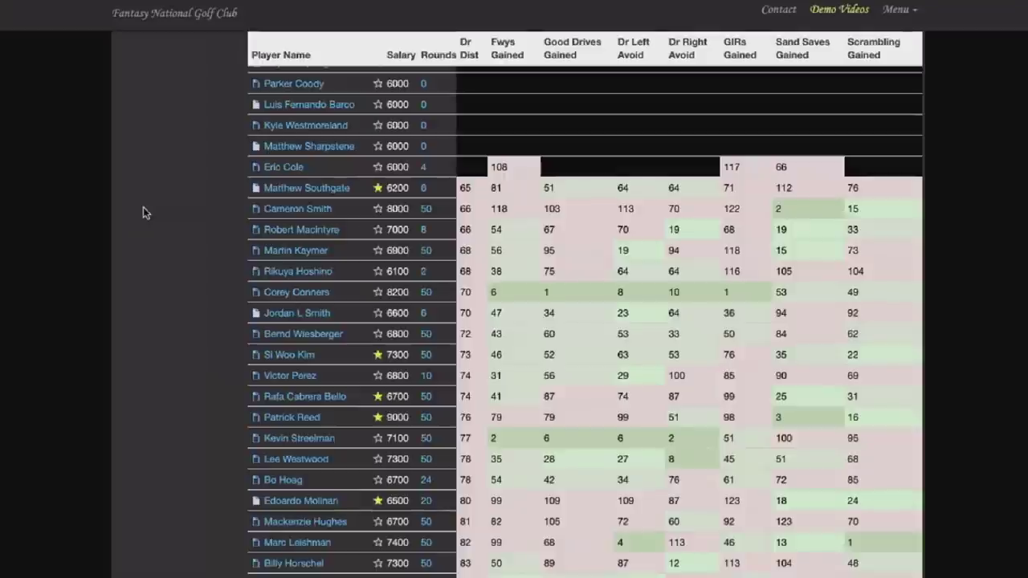
{"action": "scroll", "coordinate": [143, 212], "scroll_direction": "down", "scroll_amount": 3}
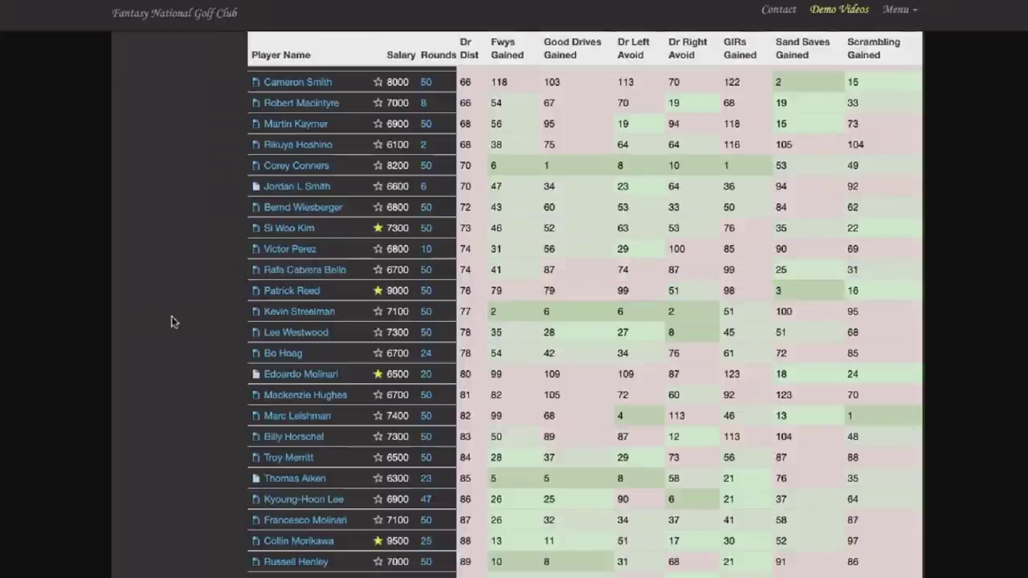
{"action": "scroll", "coordinate": [172, 322], "scroll_direction": "down", "scroll_amount": 3}
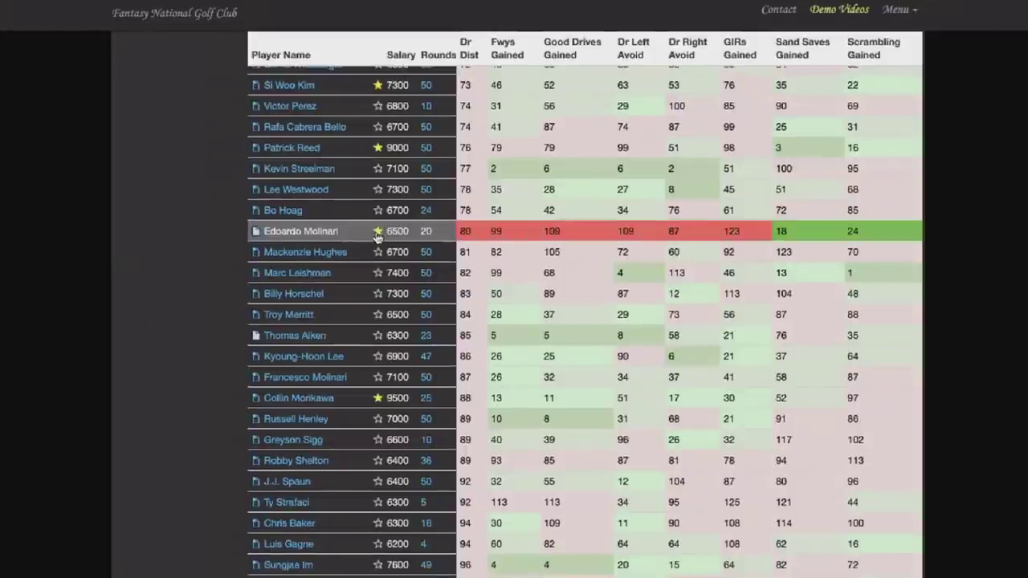
{"action": "left_click", "coordinate": [378, 231]}
{"action": "scroll", "coordinate": [161, 357], "scroll_direction": "down", "scroll_amount": 1}
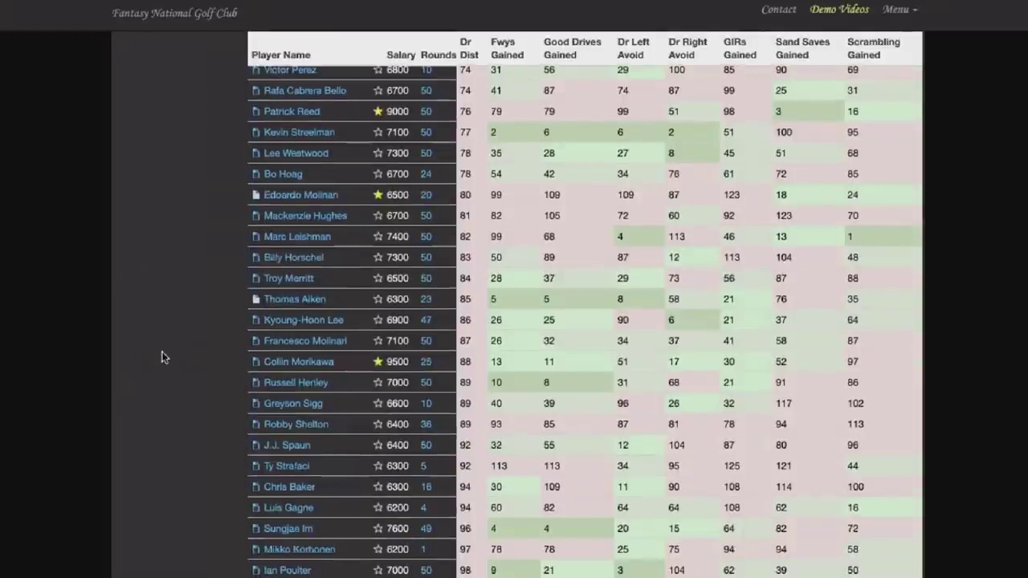
Check Dylan Meyer's fairways gained details and compare them with the favorites higher in the driving distance ranking.
{"action": "scroll", "coordinate": [161, 358], "scroll_direction": "down", "scroll_amount": 10}
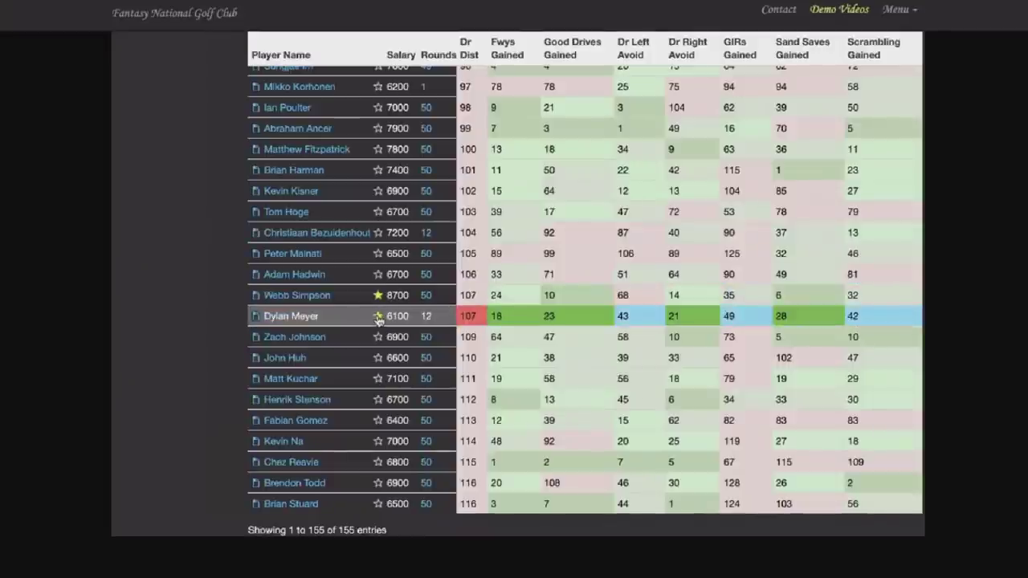
{"action": "mouse_move", "coordinate": [514, 325]}
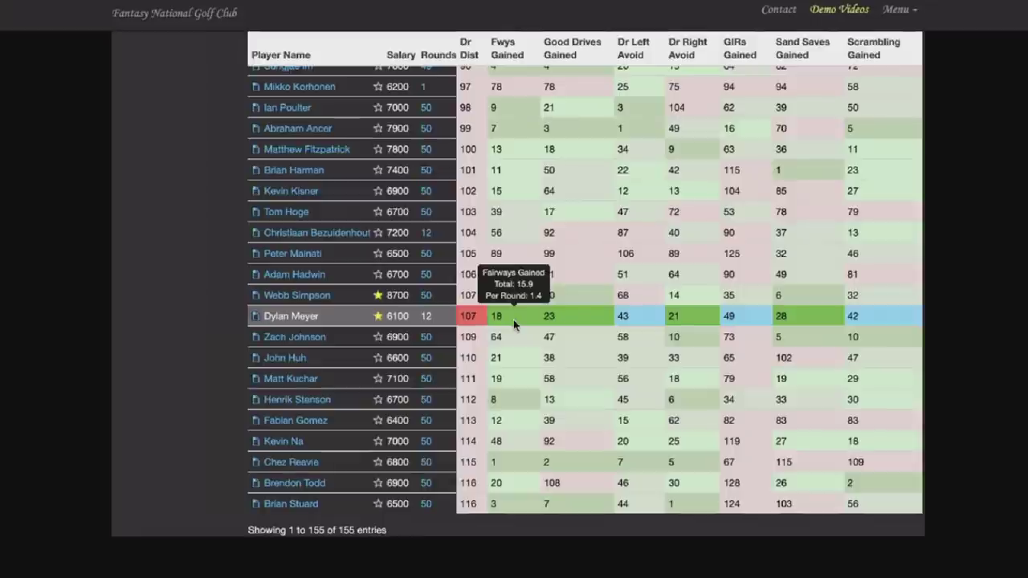
{"action": "scroll", "coordinate": [513, 320], "scroll_direction": "up", "scroll_amount": 15}
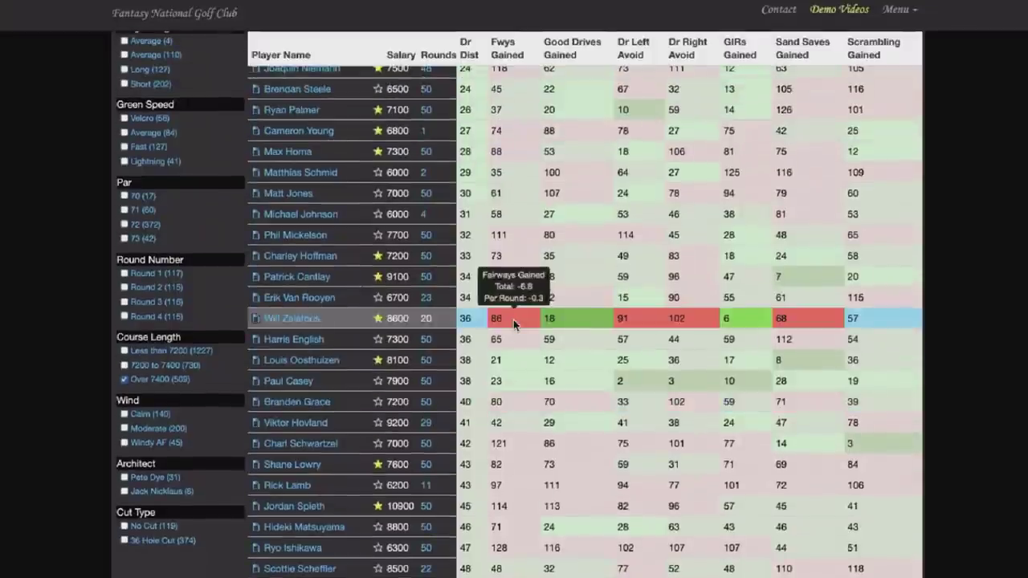
{"action": "scroll", "coordinate": [513, 320], "scroll_direction": "up", "scroll_amount": 2}
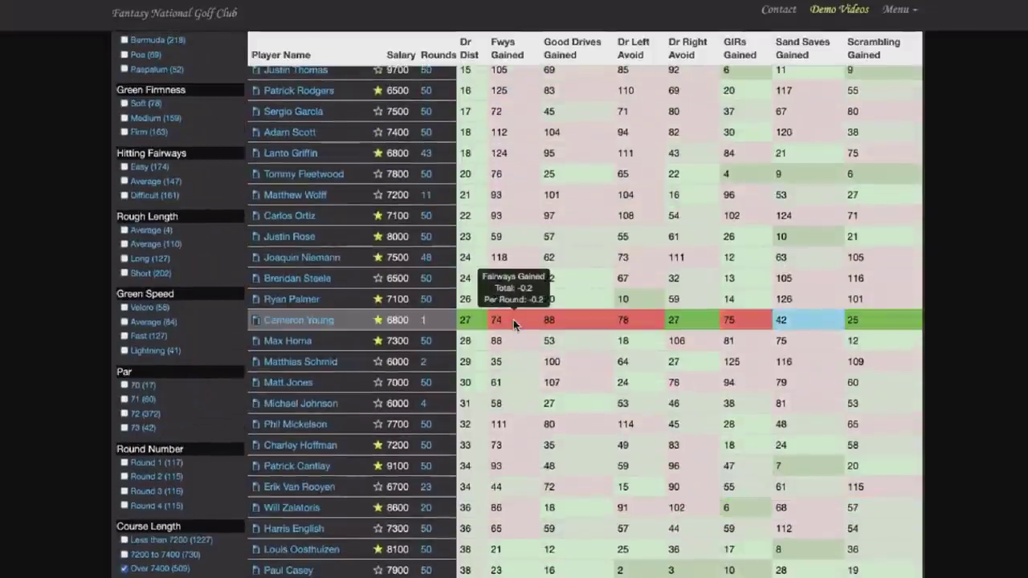
{"action": "scroll", "coordinate": [513, 319], "scroll_direction": "up", "scroll_amount": 6}
{"action": "scroll", "coordinate": [513, 320], "scroll_direction": "down", "scroll_amount": 3}
{"action": "scroll", "coordinate": [513, 319], "scroll_direction": "down", "scroll_amount": 5}
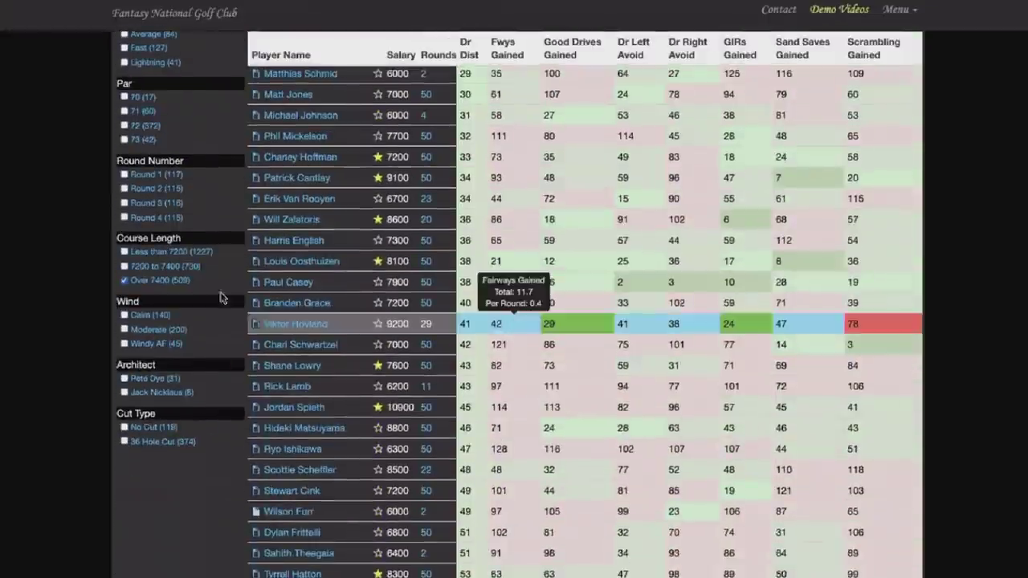
Remove the over 7400 course-length filter and set the sample size to the last 24 rounds.
{"action": "left_click", "coordinate": [126, 286]}
{"action": "scroll", "coordinate": [200, 224], "scroll_direction": "up", "scroll_amount": 7}
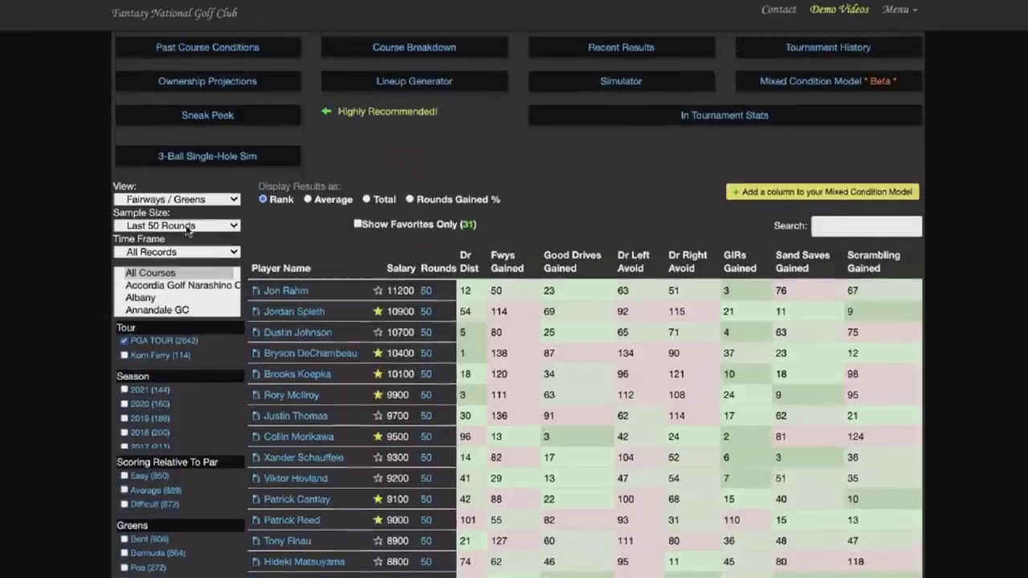
{"action": "left_click", "coordinate": [200, 224]}
{"action": "left_click", "coordinate": [191, 195]}
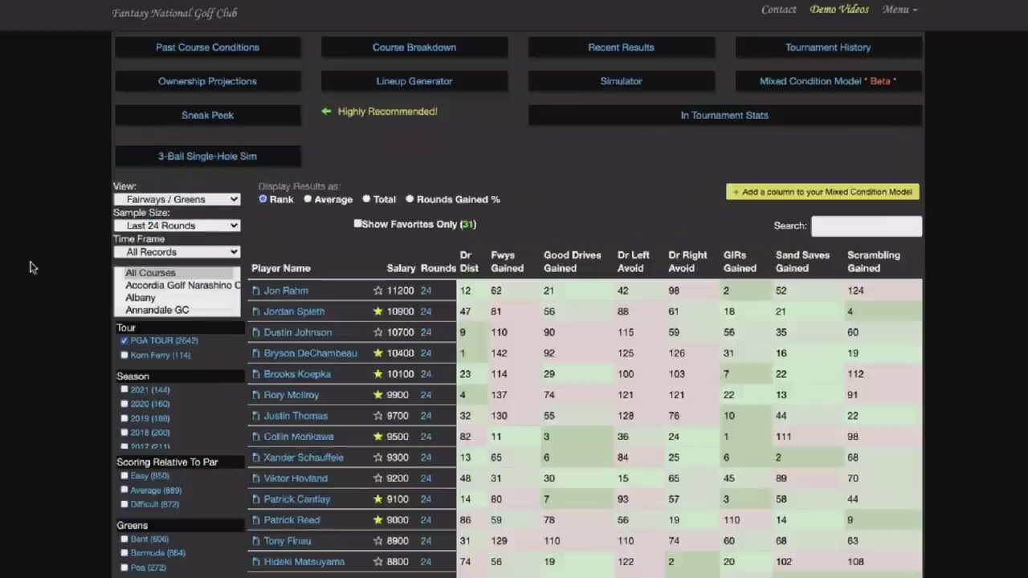
Filter the player stats to courses with long rough.
{"action": "scroll", "coordinate": [60, 277], "scroll_direction": "down", "scroll_amount": 6}
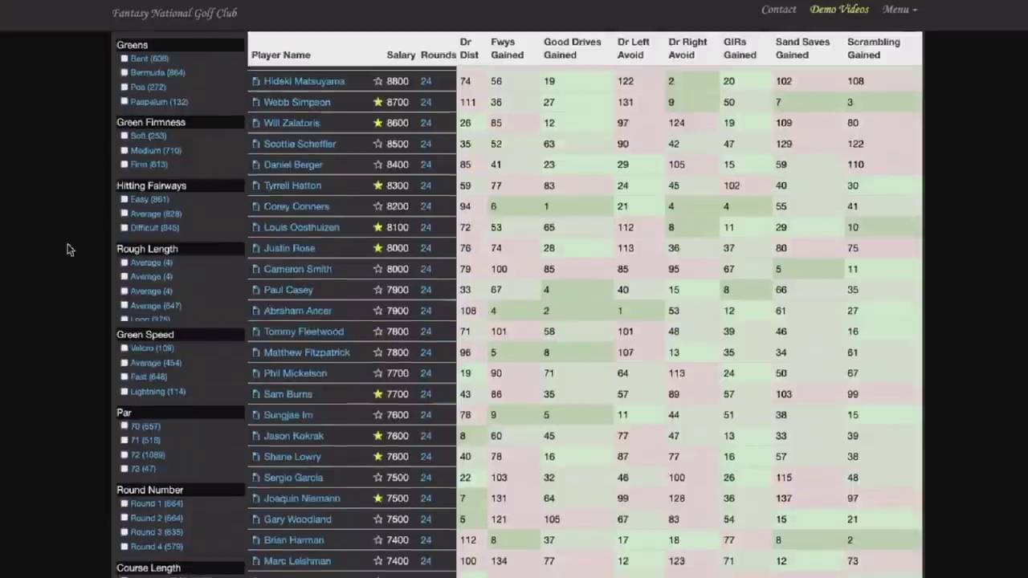
{"action": "scroll", "coordinate": [67, 249], "scroll_direction": "down", "scroll_amount": 2}
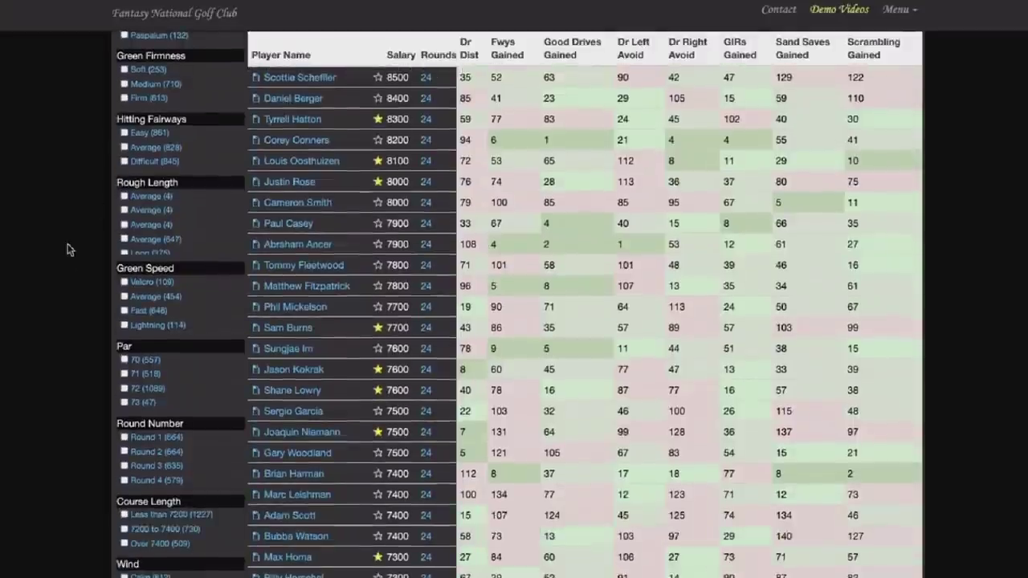
{"action": "left_click", "coordinate": [125, 254]}
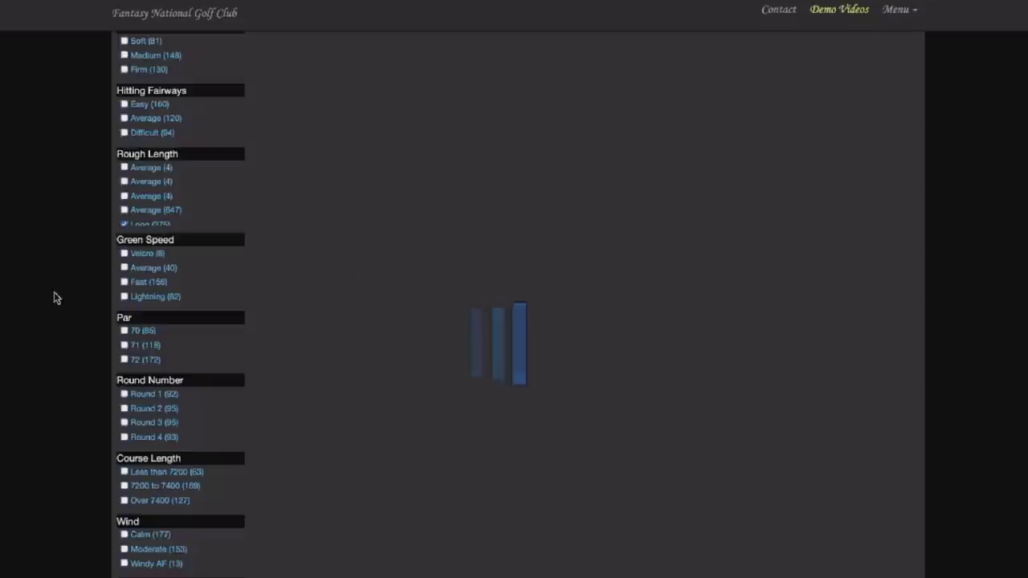
{"action": "scroll", "coordinate": [56, 294], "scroll_direction": "up", "scroll_amount": 5}
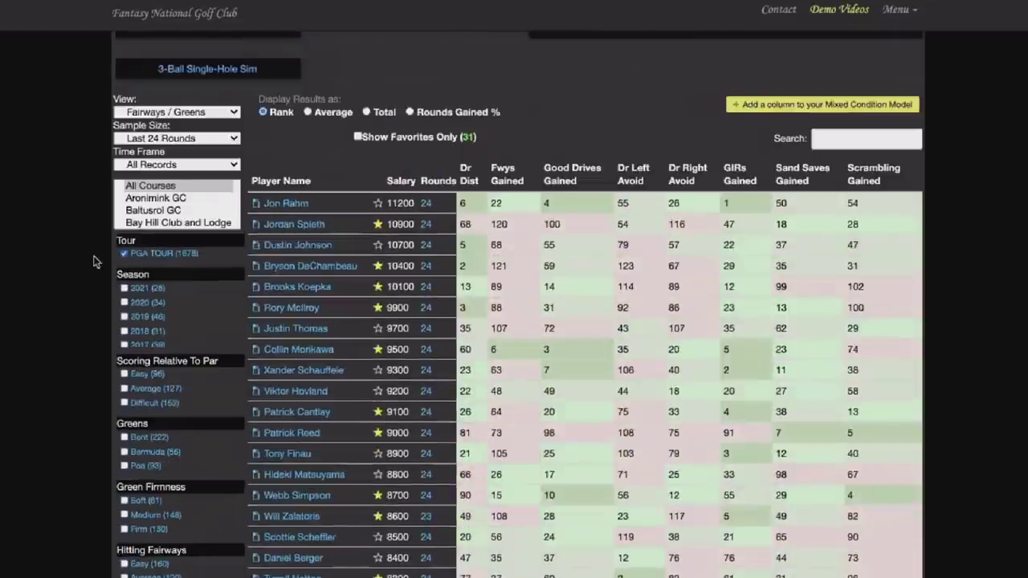
Look through the course list to see which venues count as long-rough courses.
{"action": "scroll", "coordinate": [211, 210], "scroll_direction": "down", "scroll_amount": 1}
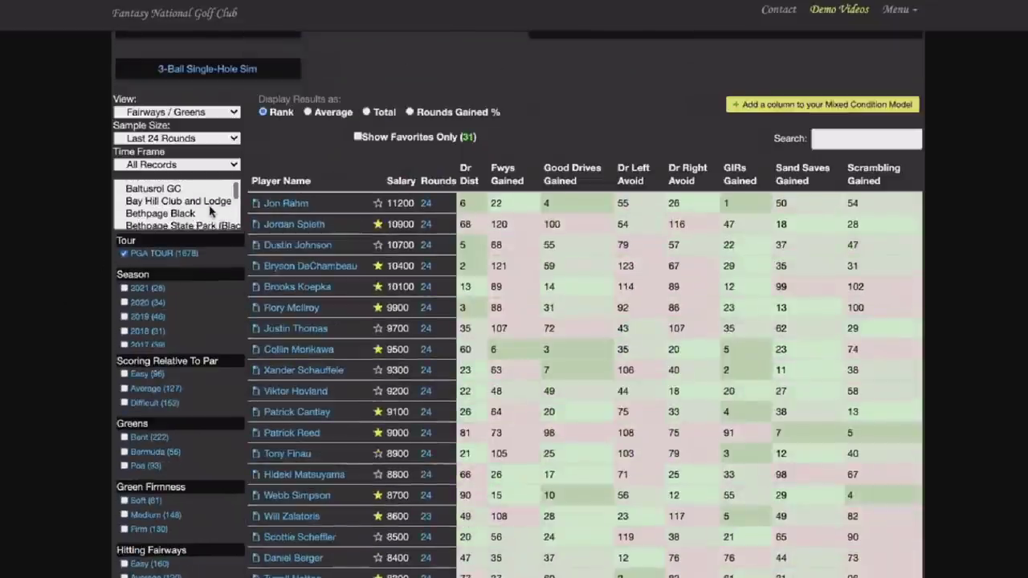
{"action": "scroll", "coordinate": [216, 209], "scroll_direction": "down", "scroll_amount": 1}
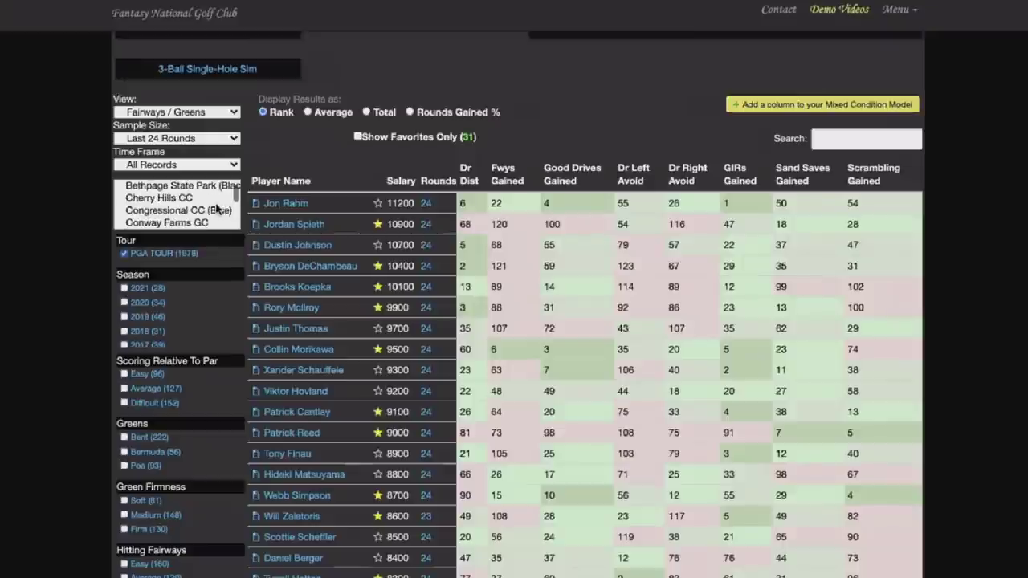
{"action": "scroll", "coordinate": [211, 210], "scroll_direction": "down", "scroll_amount": 1}
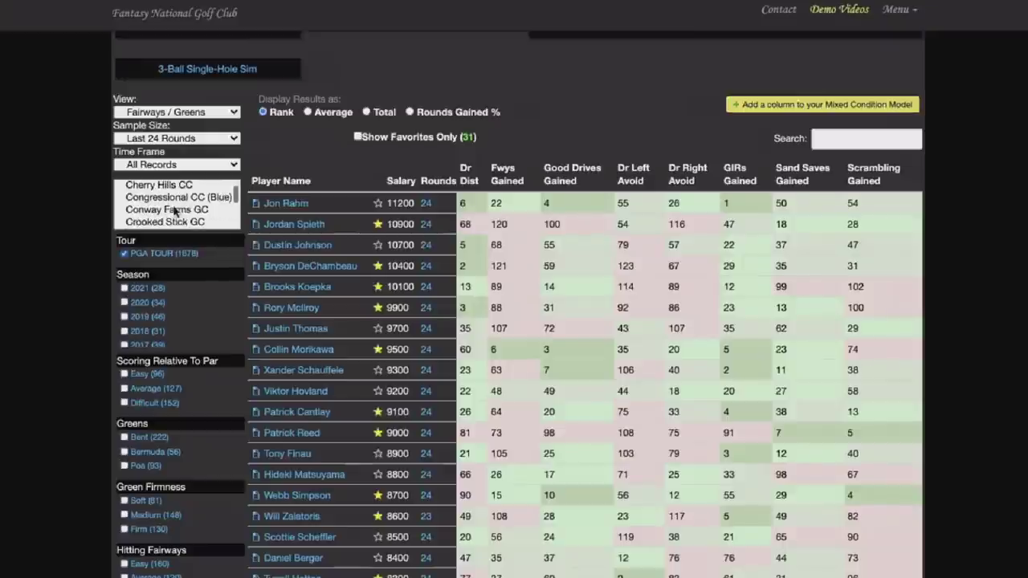
{"action": "scroll", "coordinate": [207, 210], "scroll_direction": "down", "scroll_amount": 2}
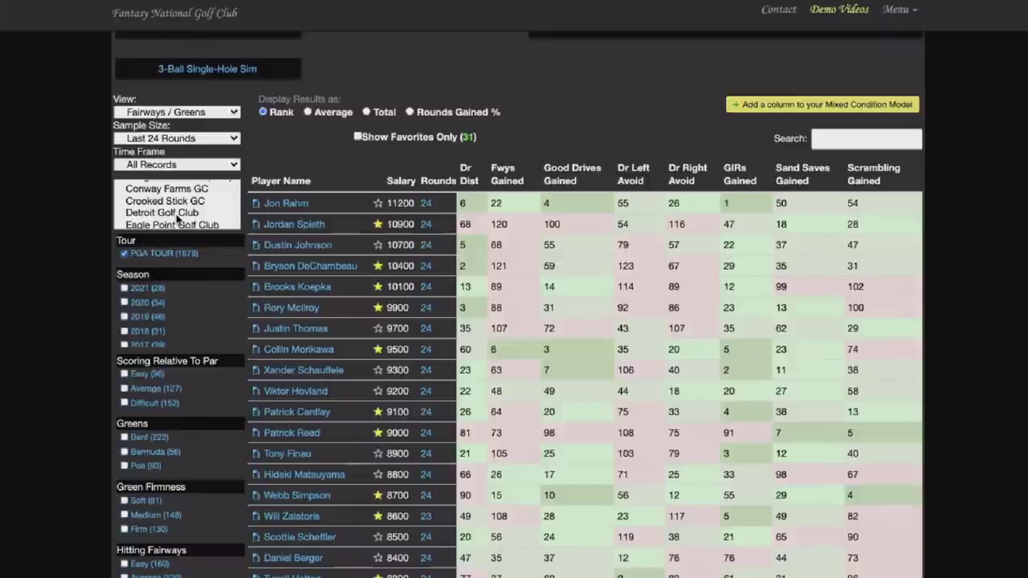
{"action": "scroll", "coordinate": [181, 202], "scroll_direction": "down", "scroll_amount": 2}
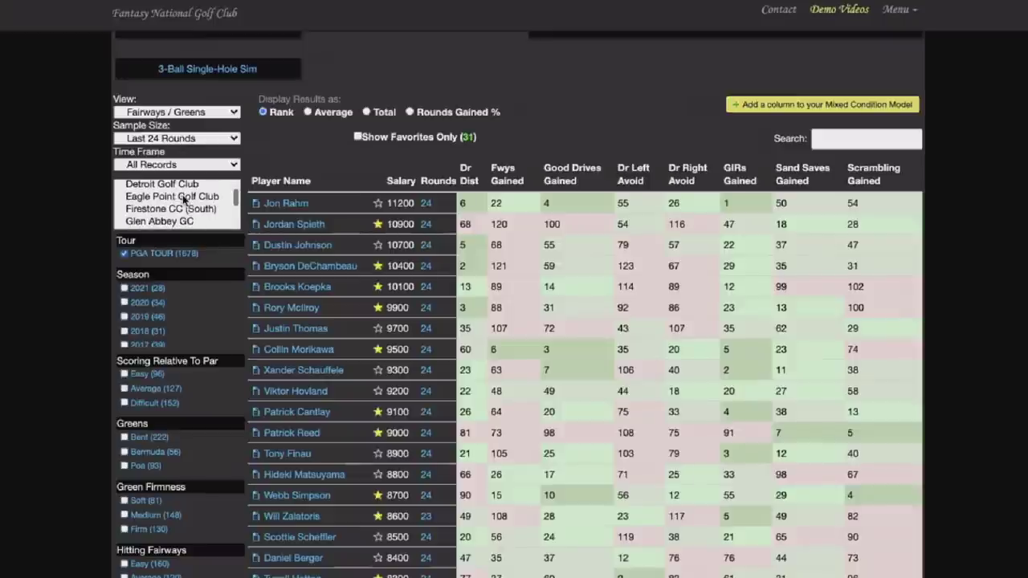
{"action": "scroll", "coordinate": [183, 199], "scroll_direction": "down", "scroll_amount": 1}
{"action": "scroll", "coordinate": [183, 199], "scroll_direction": "up", "scroll_amount": 2}
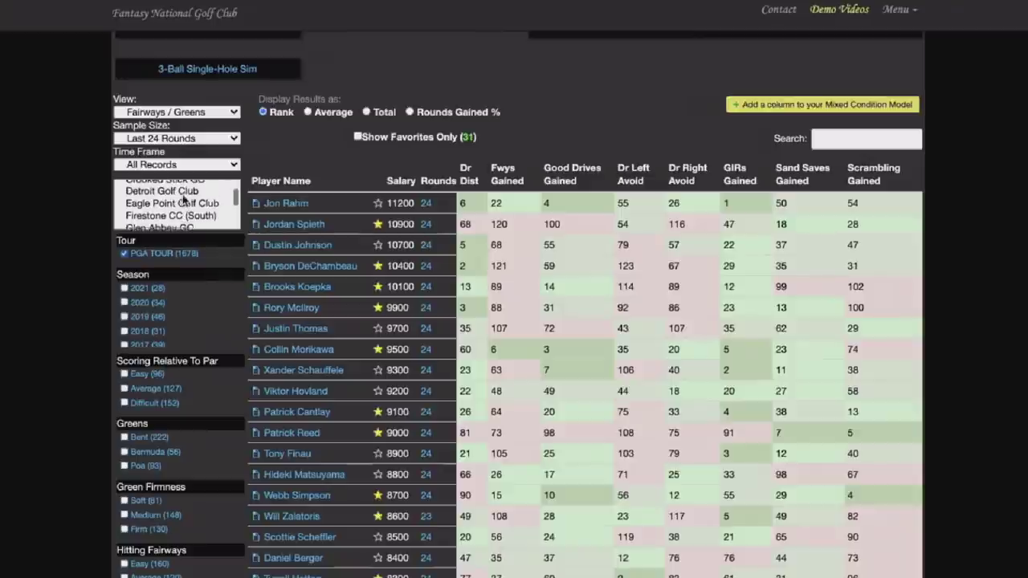
Switch the stats view to Strokes Gained and rank the players by tee-to-green strokes gained.
{"action": "left_click", "coordinate": [171, 104]}
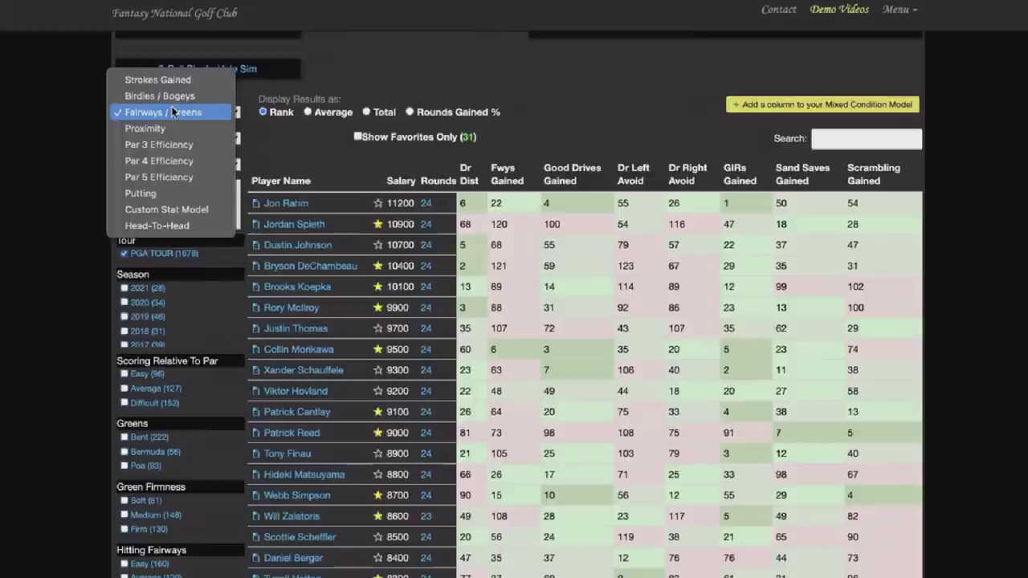
{"action": "left_click", "coordinate": [164, 75]}
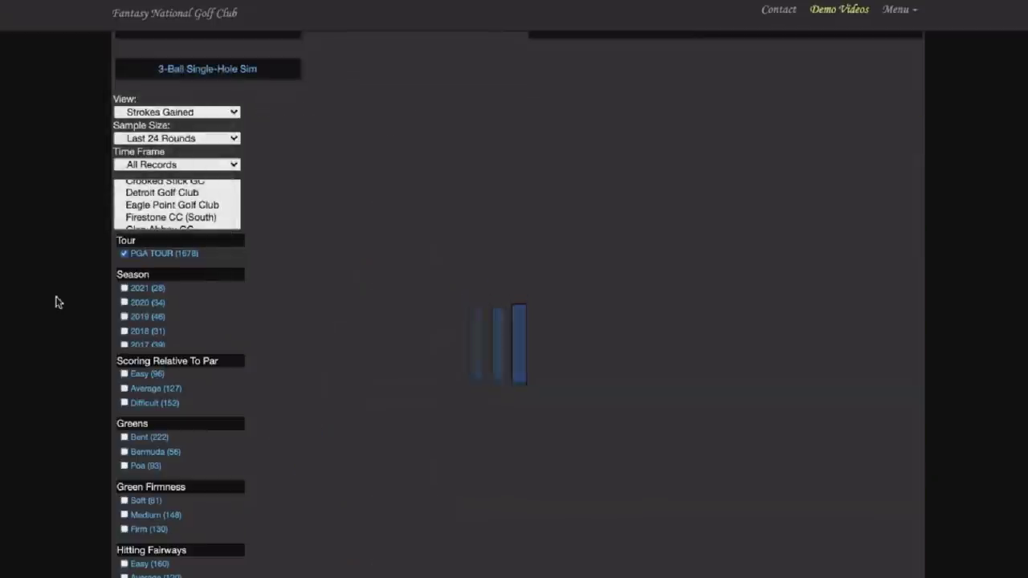
{"action": "scroll", "coordinate": [91, 285], "scroll_direction": "down", "scroll_amount": 1}
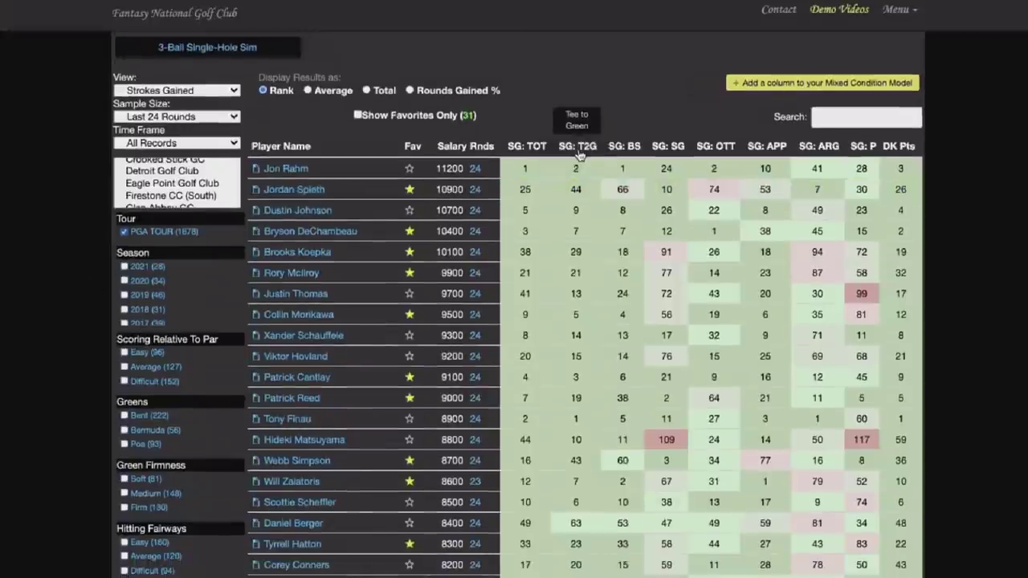
{"action": "scroll", "coordinate": [514, 321], "scroll_direction": "down", "scroll_amount": 2}
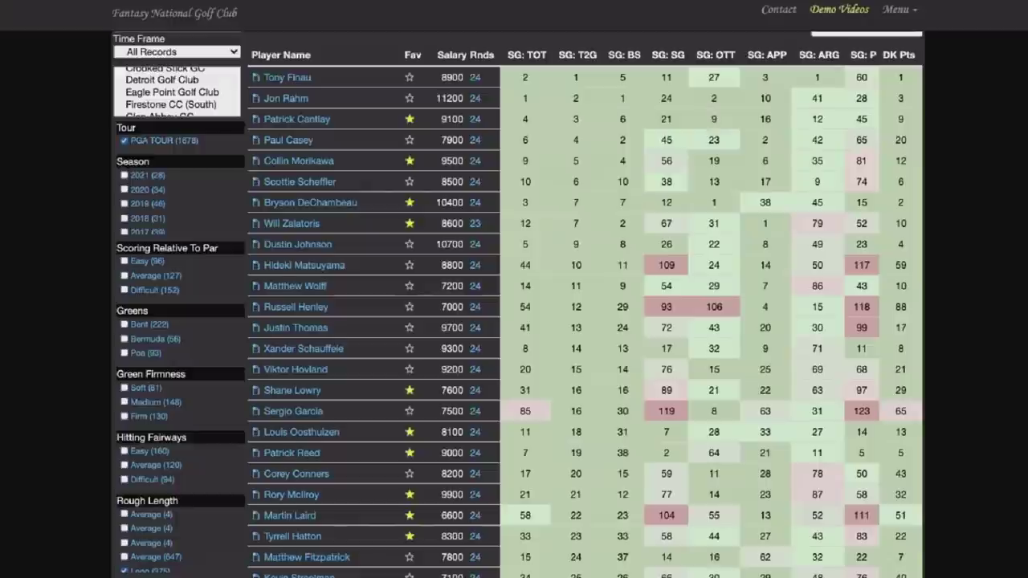
Examine the players near the top of the tee-to-green ranking on long-rough courses, including Matthew Wolff's total strokes gained.
{"action": "mouse_move", "coordinate": [512, 209]}
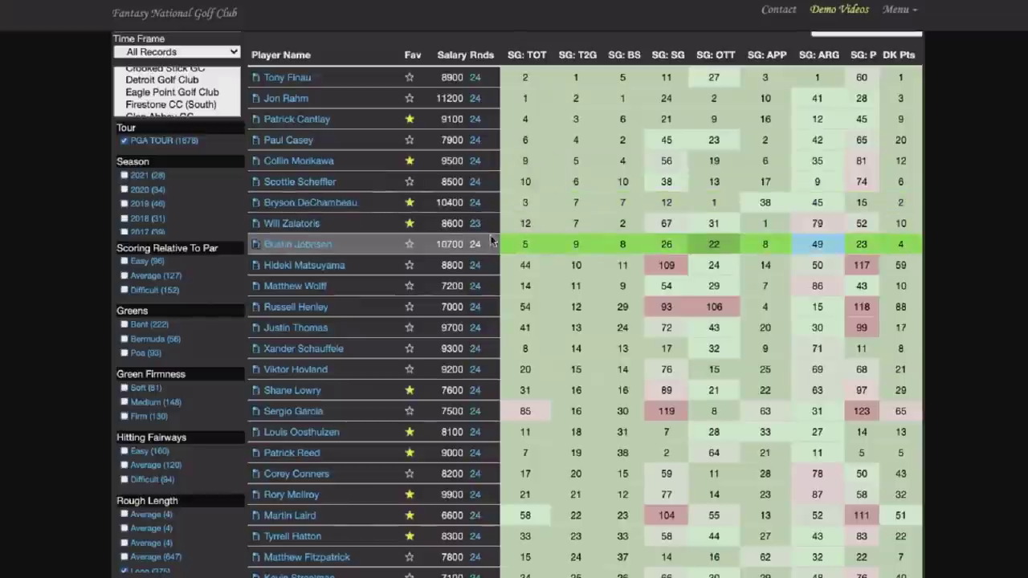
{"action": "mouse_move", "coordinate": [519, 283]}
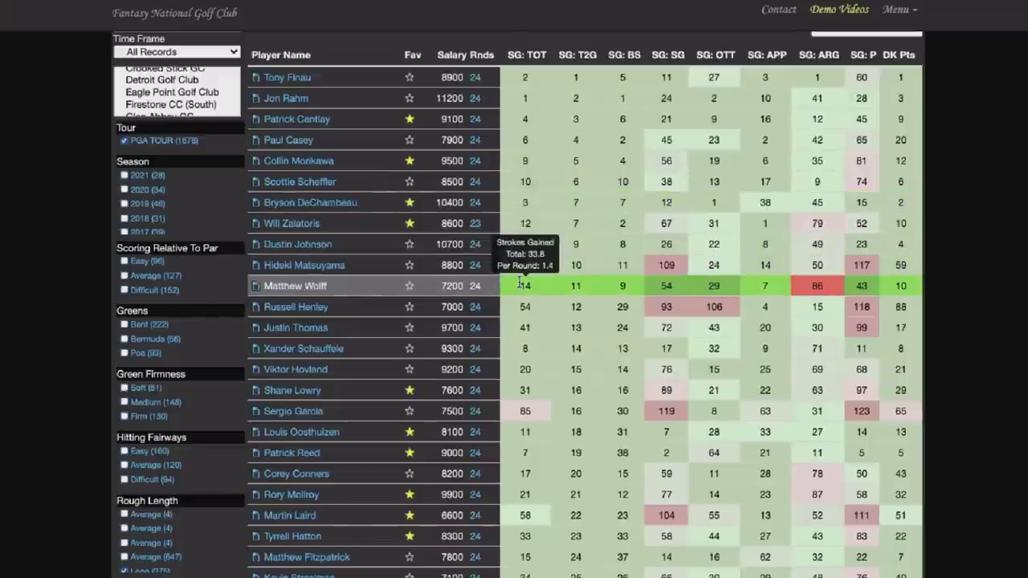
{"action": "scroll", "coordinate": [519, 282], "scroll_direction": "down", "scroll_amount": 3}
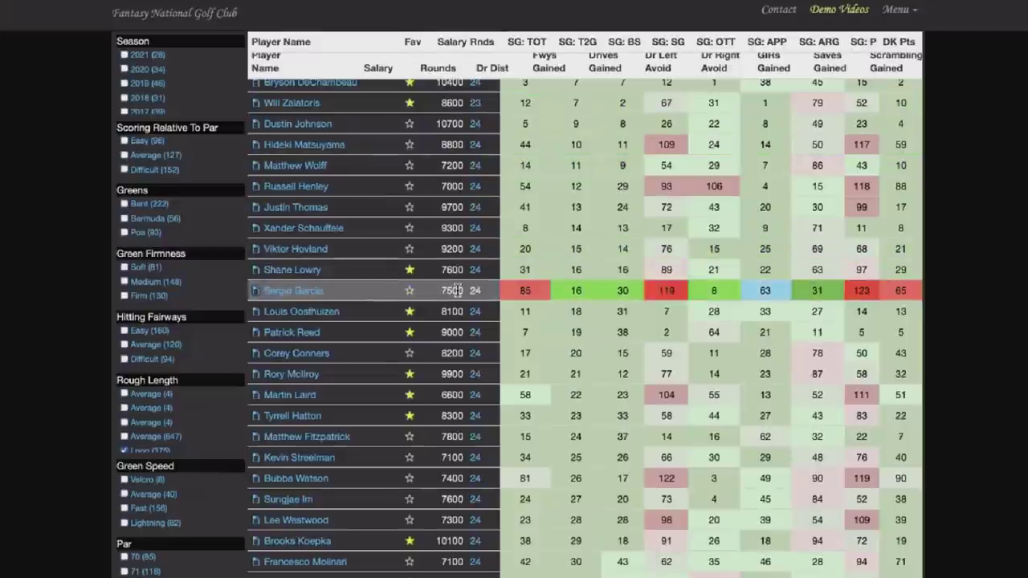
{"action": "scroll", "coordinate": [456, 291], "scroll_direction": "down", "scroll_amount": 1}
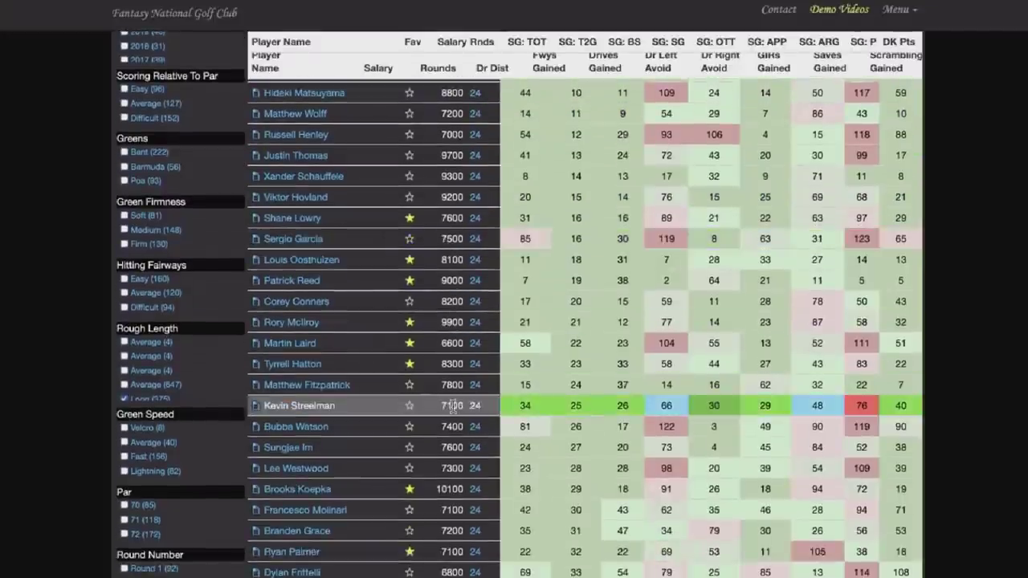
Open Martin Laird's player page and filter his tournament history by "farmers".
{"action": "double_click", "coordinate": [454, 343]}
{"action": "left_click", "coordinate": [305, 344]}
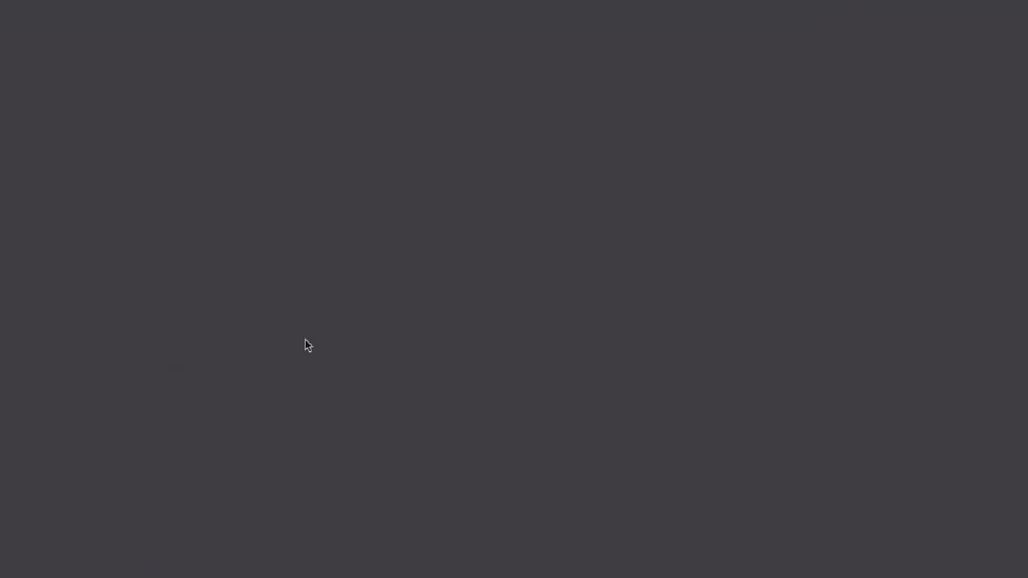
{"action": "scroll", "coordinate": [51, 329], "scroll_direction": "down", "scroll_amount": 5}
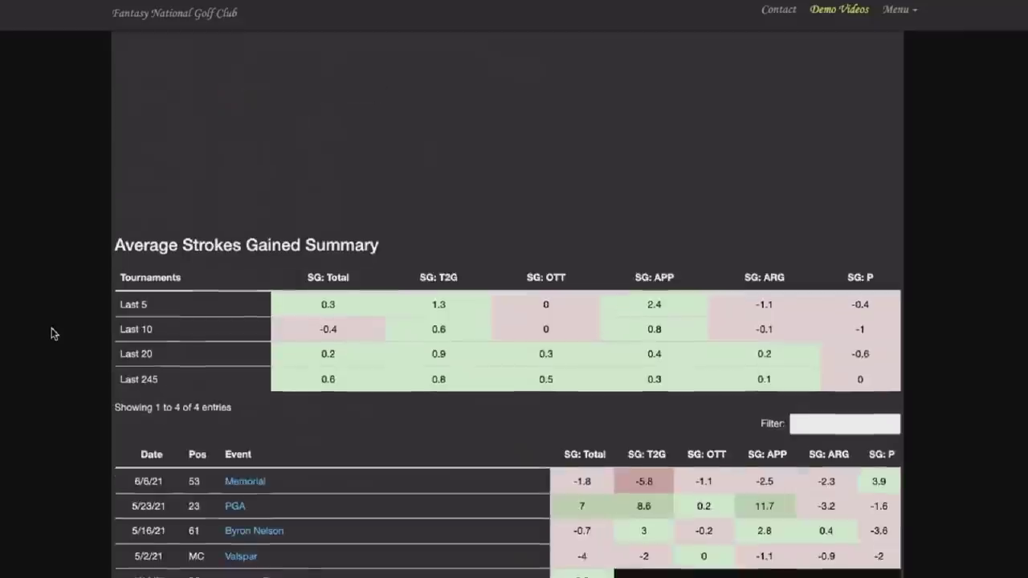
{"action": "left_click", "coordinate": [832, 378]}
{"action": "type", "text": "farm"}
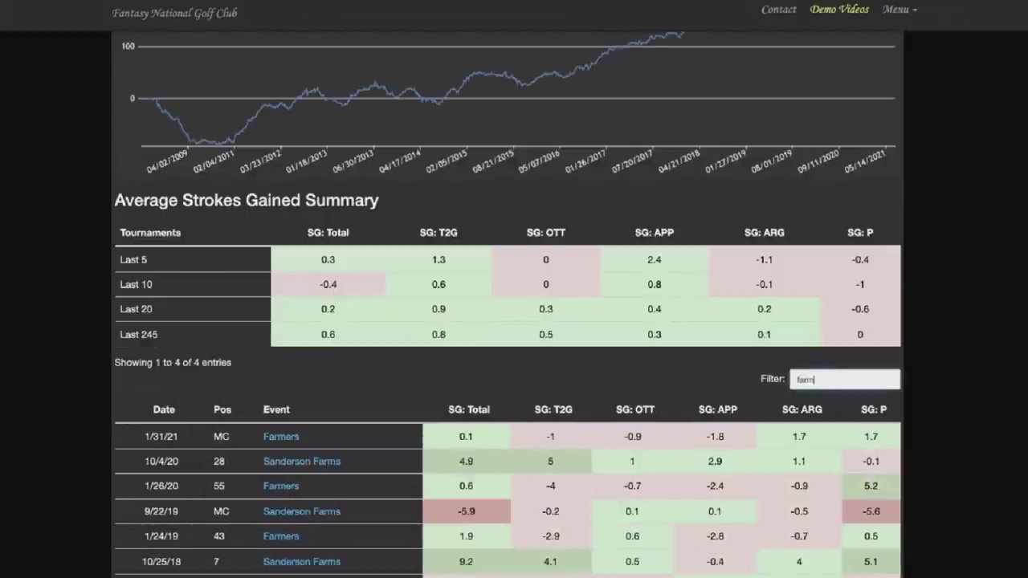
{"action": "scroll", "coordinate": [869, 281], "scroll_direction": "down", "scroll_amount": 3}
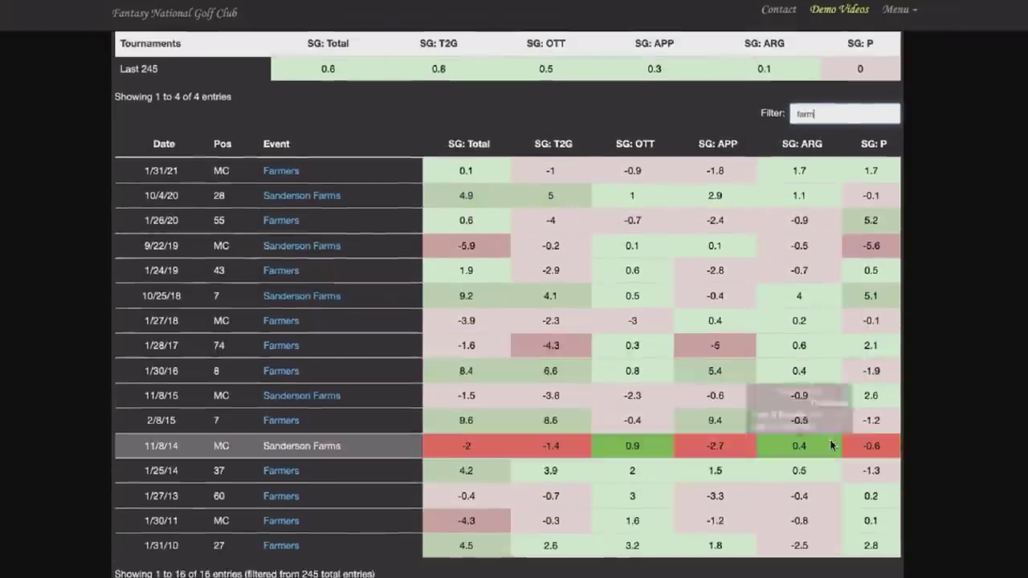
{"action": "type", "text": "ers"}
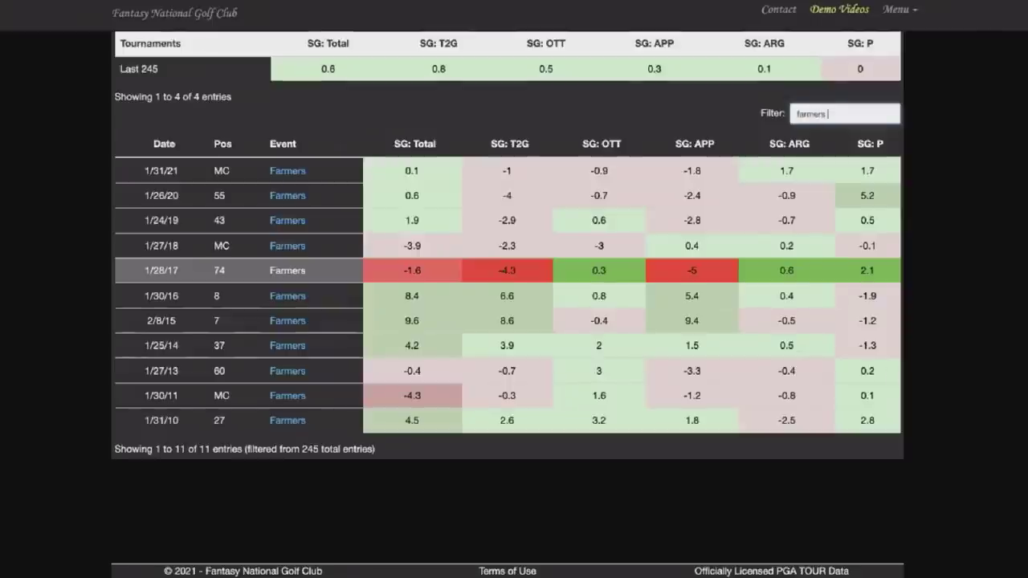
Clear the event filter, review Martin Laird's recent tournament results, and return to the player ranking.
{"action": "mouse_move", "coordinate": [731, 274]}
{"action": "key", "text": "BackSpace"}
{"action": "key", "text": "BackSpace"}
{"action": "key", "text": "BackSpace"}
{"action": "key", "text": "BackSpace"}
{"action": "key", "text": "BackSpace"}
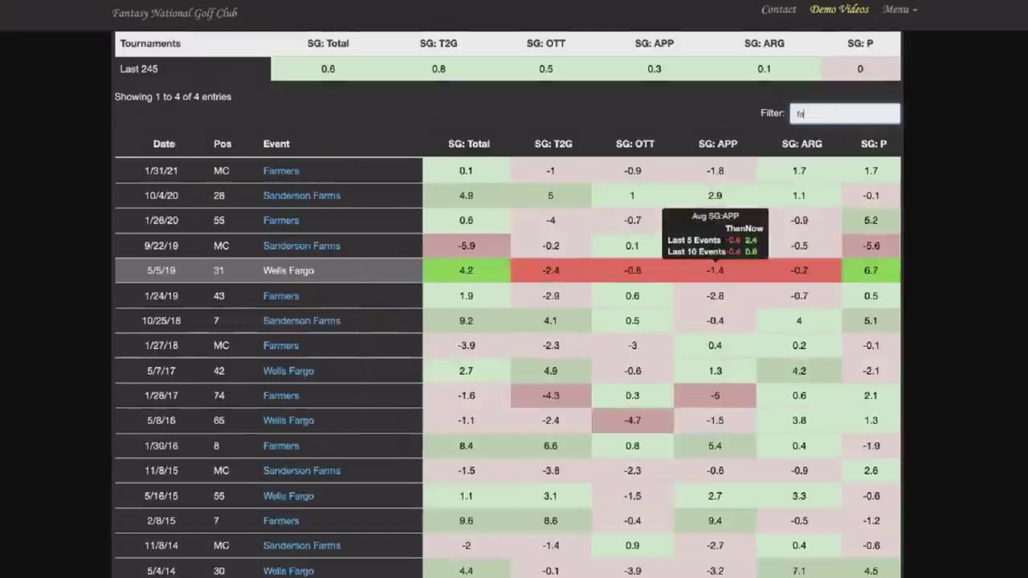
{"action": "scroll", "coordinate": [80, 245], "scroll_direction": "down", "scroll_amount": 1}
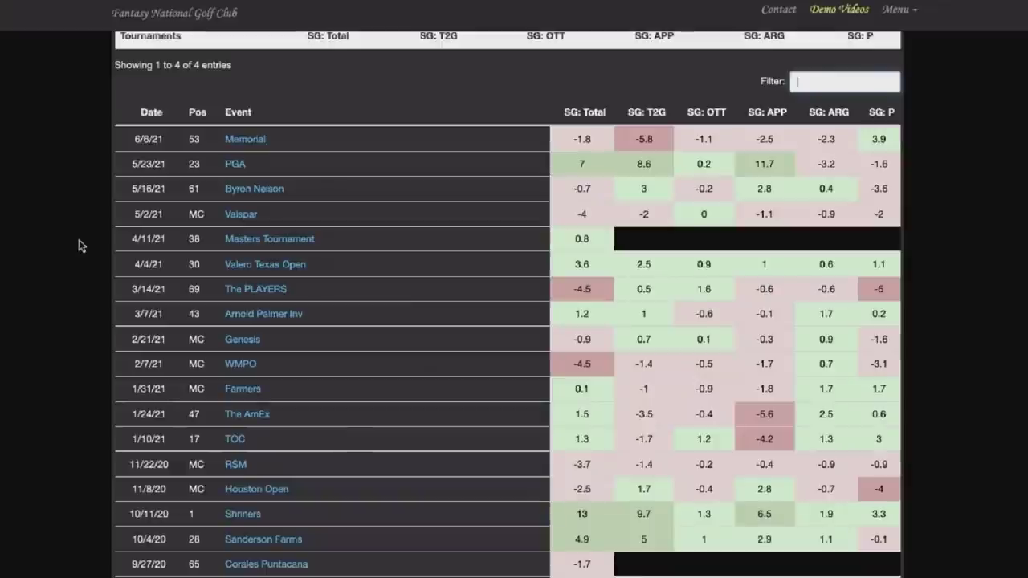
{"action": "scroll", "coordinate": [79, 239], "scroll_direction": "up", "scroll_amount": 4}
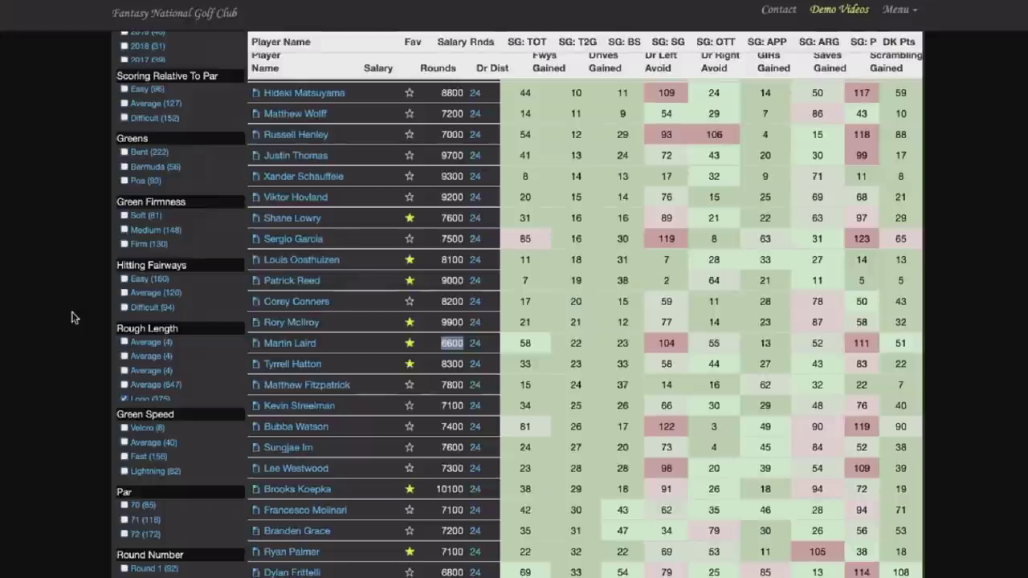
Add the over 7400 course-length filter to the long-rough filter.
{"action": "scroll", "coordinate": [72, 317], "scroll_direction": "down", "scroll_amount": 1}
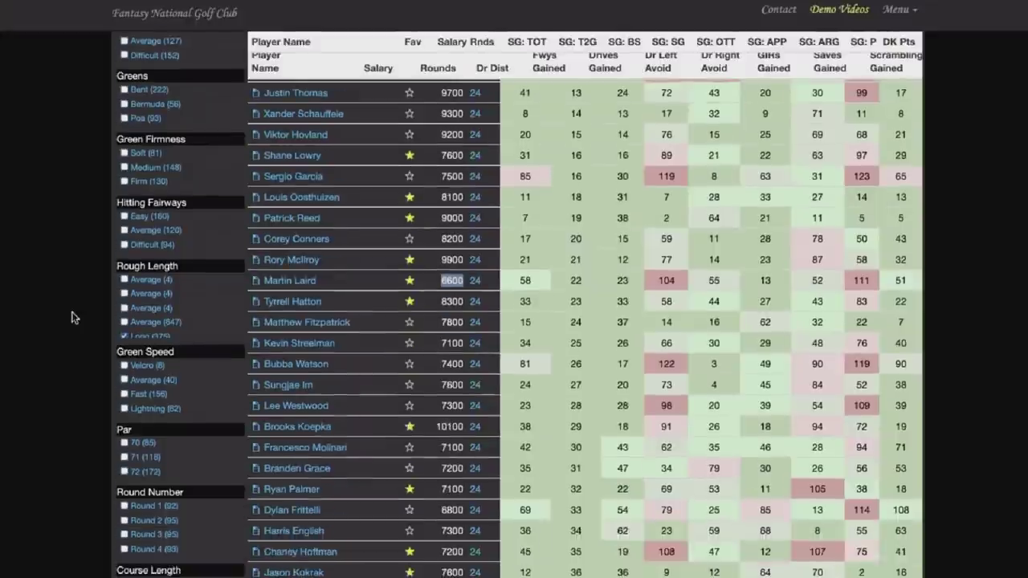
{"action": "scroll", "coordinate": [136, 309], "scroll_direction": "down", "scroll_amount": 2}
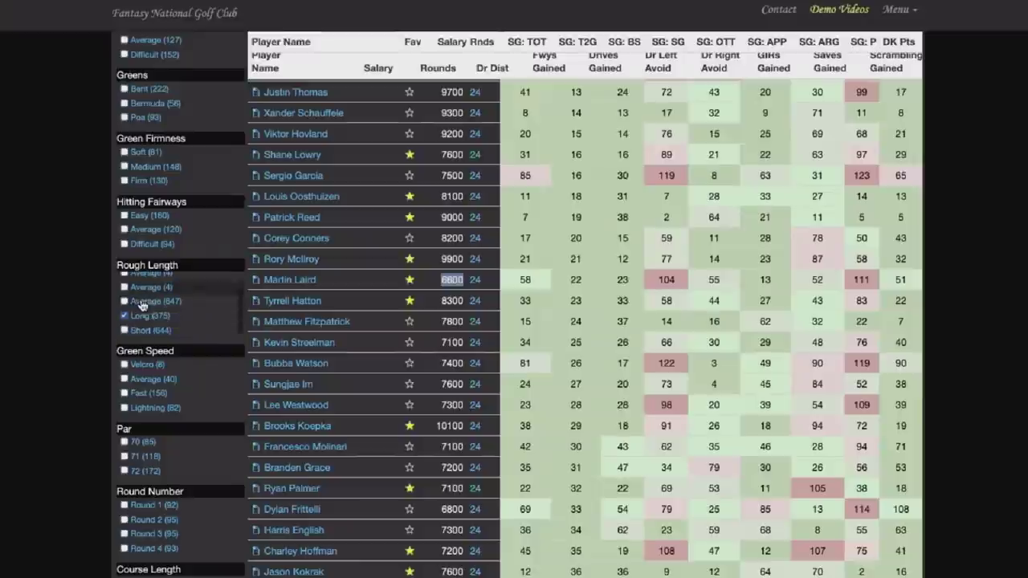
{"action": "scroll", "coordinate": [96, 346], "scroll_direction": "down", "scroll_amount": 2}
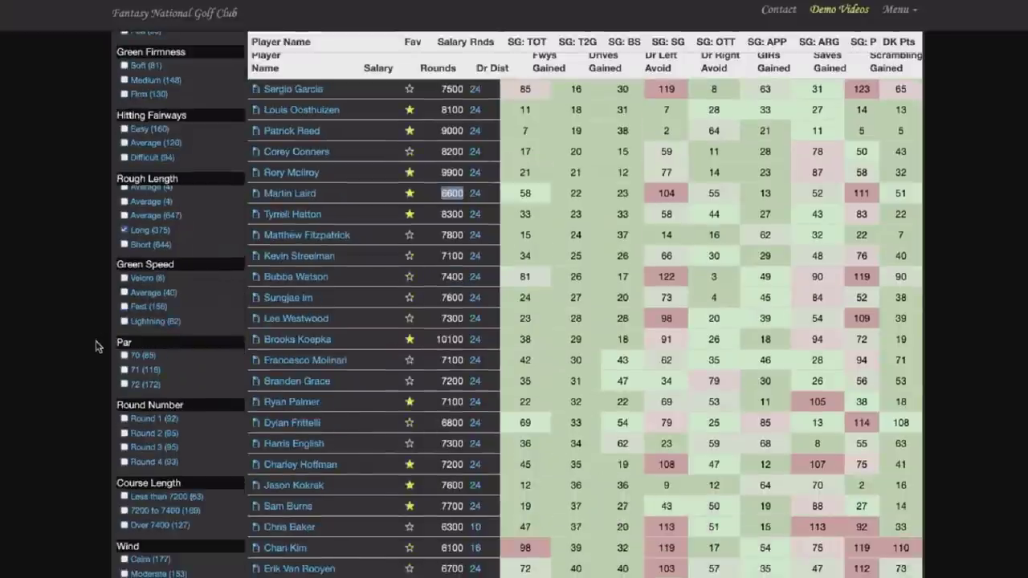
{"action": "scroll", "coordinate": [96, 346], "scroll_direction": "down", "scroll_amount": 3}
{"action": "left_click", "coordinate": [124, 331]}
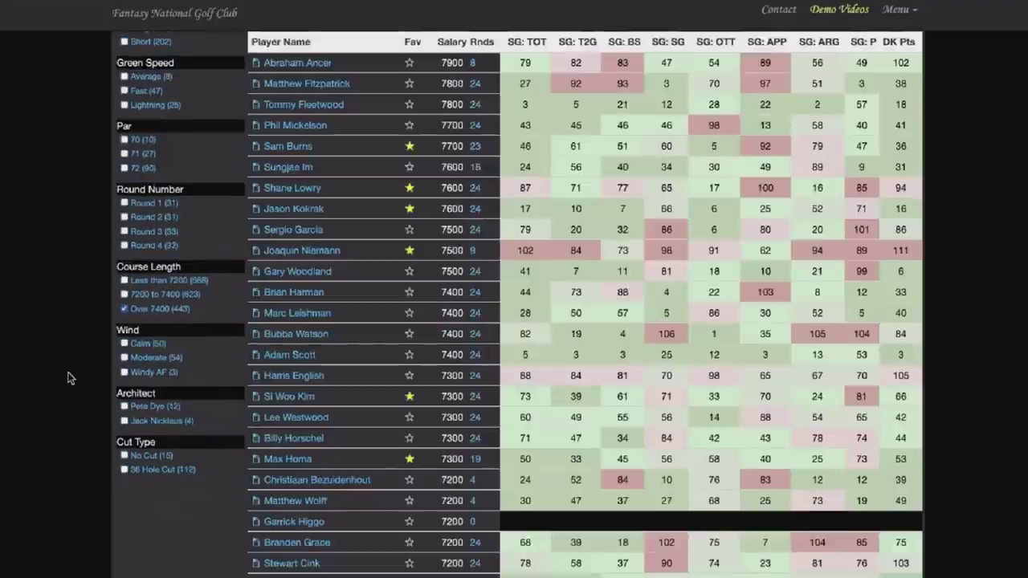
Rank the players by tee-to-green strokes gained for long-rough courses over 7400 yards and review the leaders.
{"action": "scroll", "coordinate": [68, 377], "scroll_direction": "up", "scroll_amount": 10}
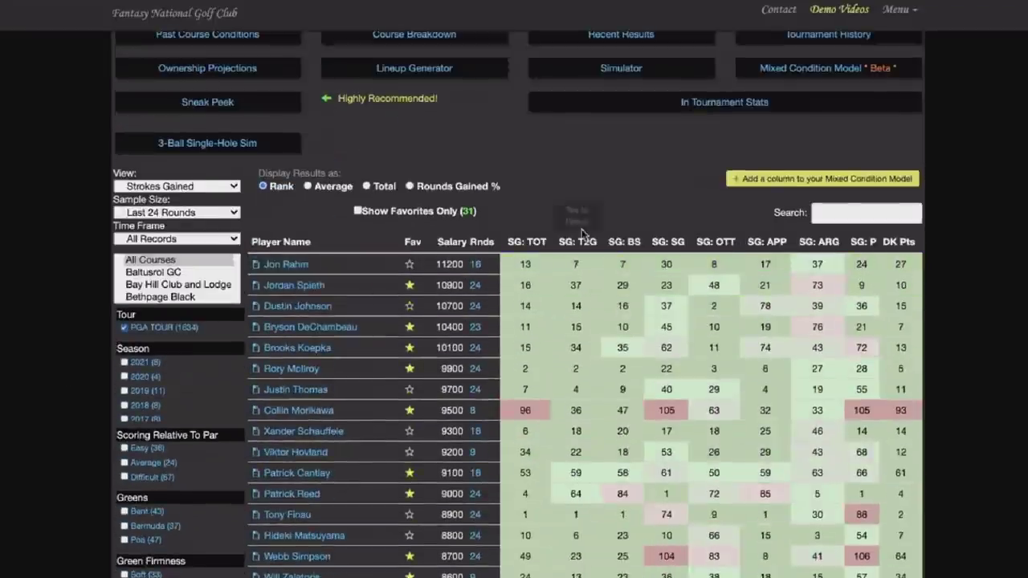
{"action": "left_click", "coordinate": [582, 240]}
{"action": "scroll", "coordinate": [1004, 281], "scroll_direction": "down", "scroll_amount": 2}
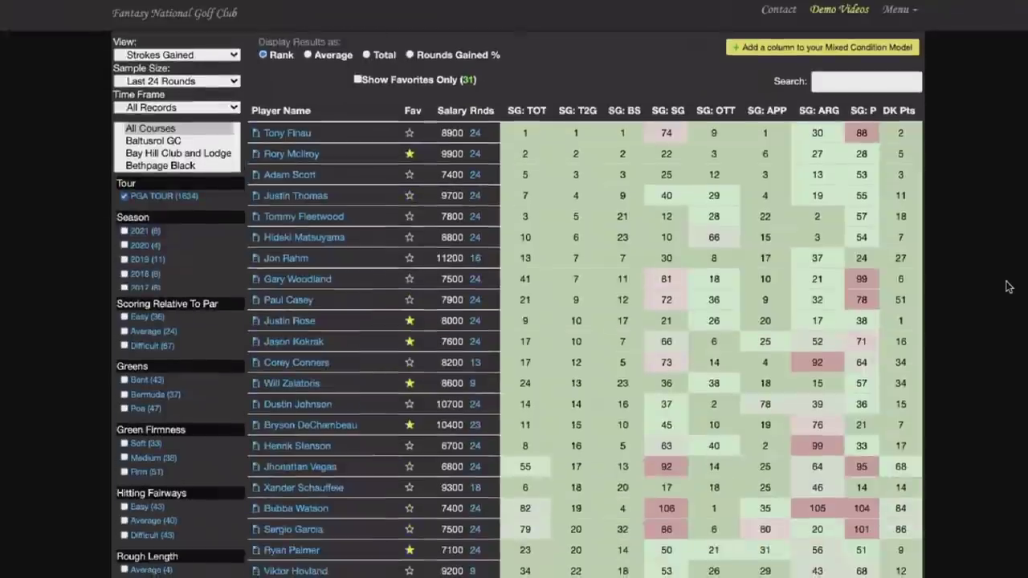
{"action": "scroll", "coordinate": [1008, 287], "scroll_direction": "down", "scroll_amount": 1}
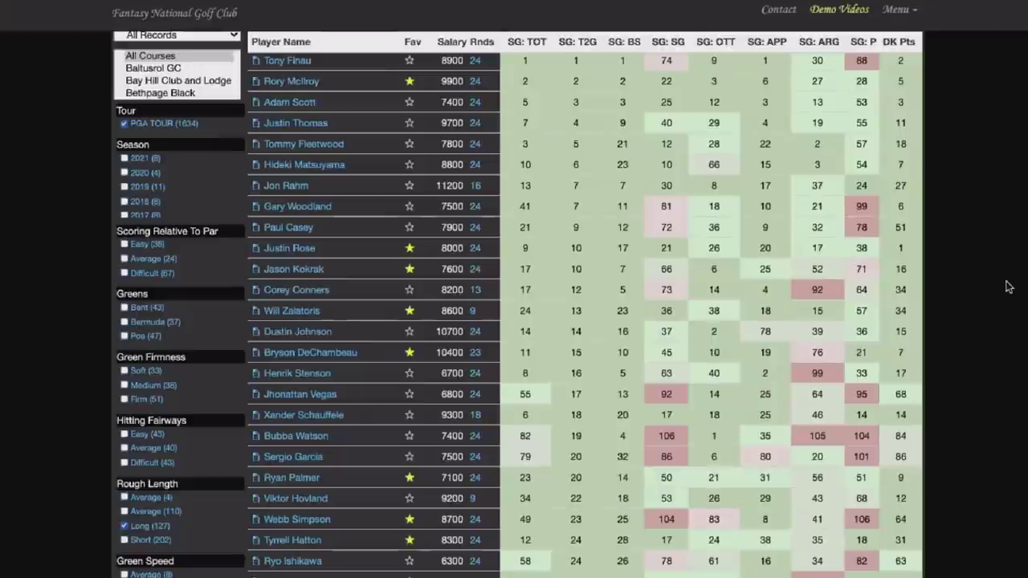
Re-sort the long-rough, over 7400 yards ranking by tee-to-green strokes gained and look through the players.
{"action": "scroll", "coordinate": [1009, 287], "scroll_direction": "up", "scroll_amount": 8}
{"action": "scroll", "coordinate": [941, 284], "scroll_direction": "down", "scroll_amount": 1}
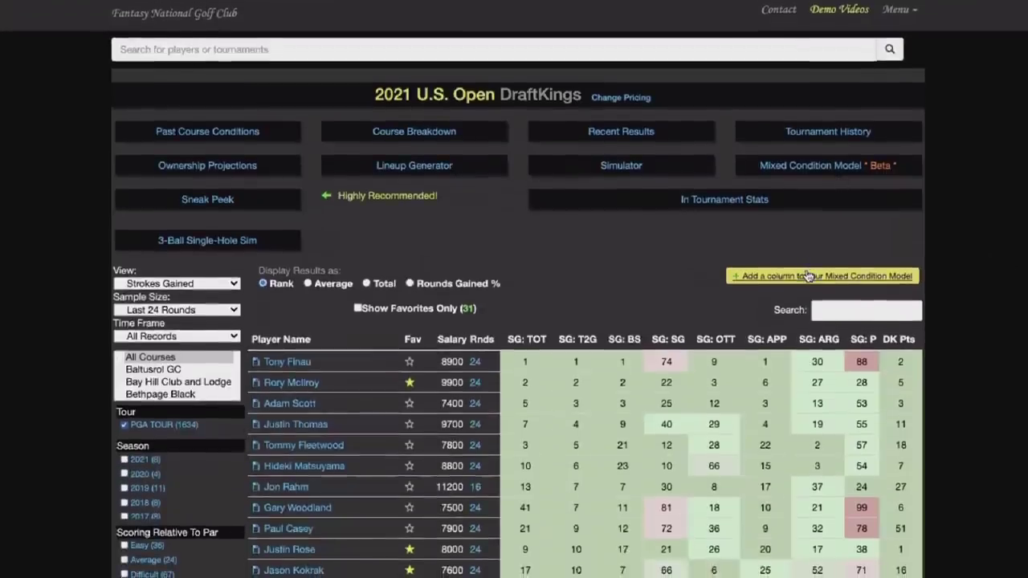
{"action": "scroll", "coordinate": [570, 257], "scroll_direction": "down", "scroll_amount": 1}
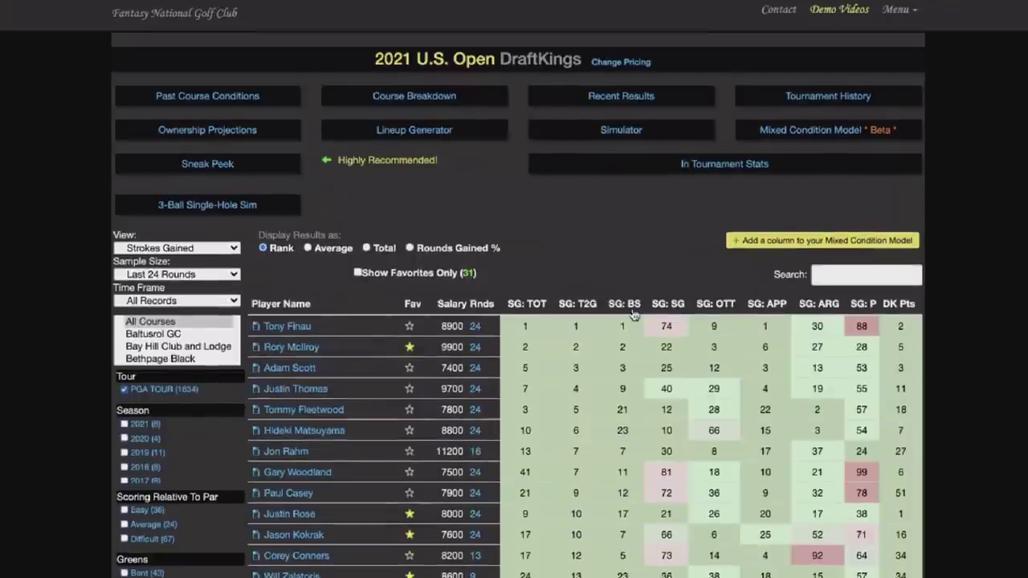
{"action": "left_click", "coordinate": [578, 305]}
{"action": "left_click", "coordinate": [578, 305]}
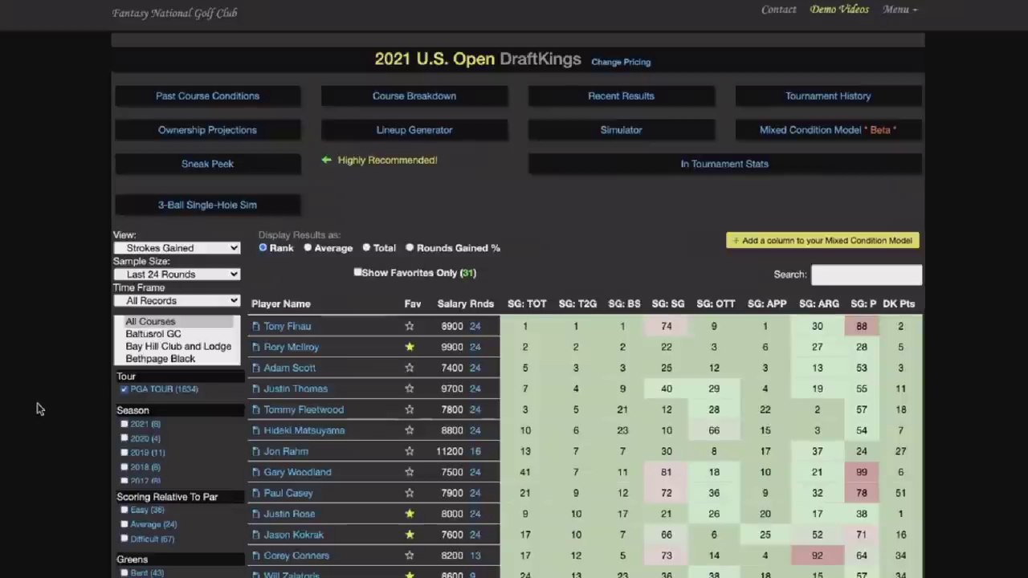
{"action": "scroll", "coordinate": [36, 409], "scroll_direction": "down", "scroll_amount": 10}
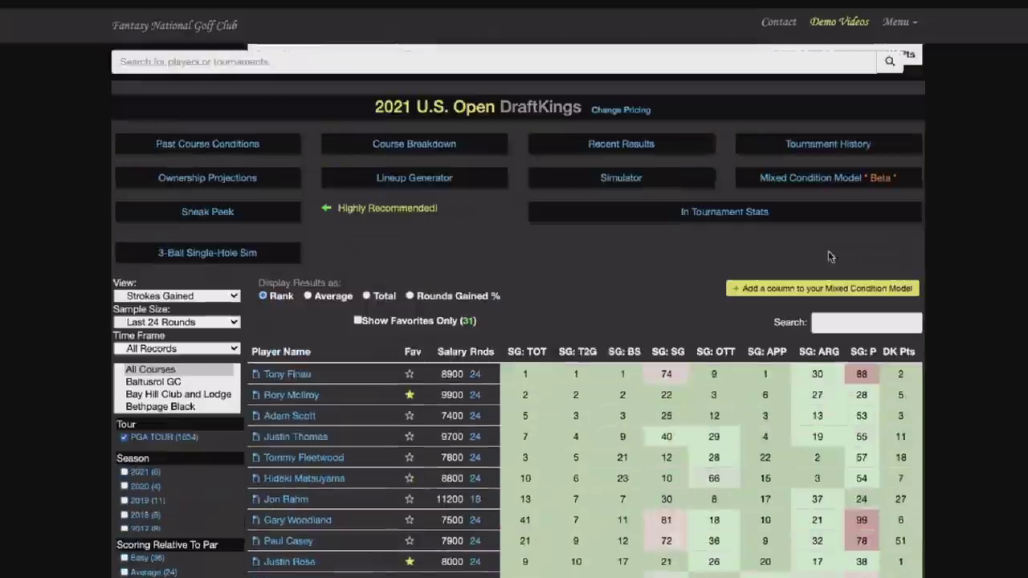
Add an SG:T2G column to the Mixed Condition Model, described as "L24 Over 7400 yards, Long Rough".
{"action": "left_click", "coordinate": [822, 288]}
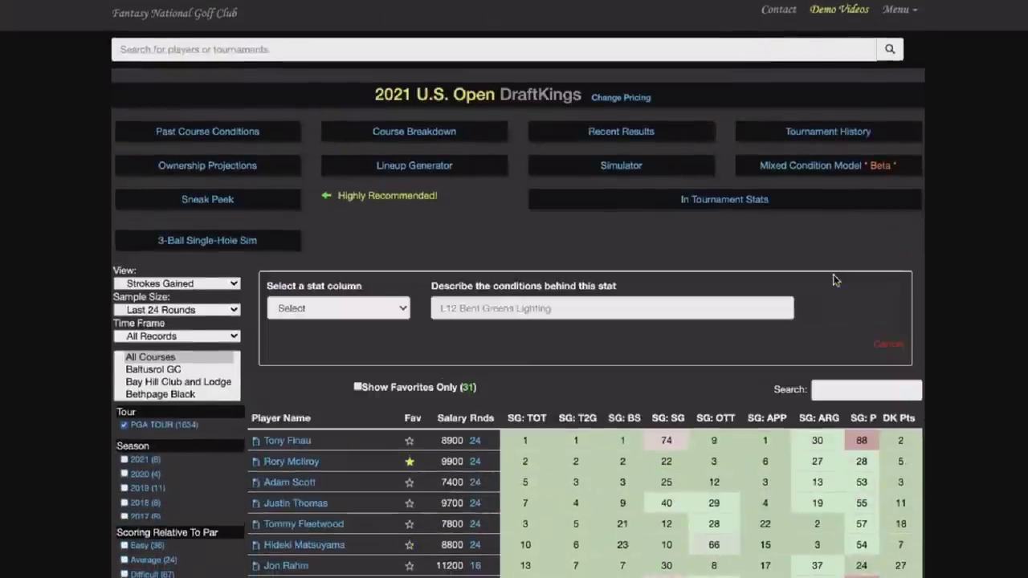
{"action": "left_click", "coordinate": [315, 309]}
{"action": "left_click", "coordinate": [338, 355]}
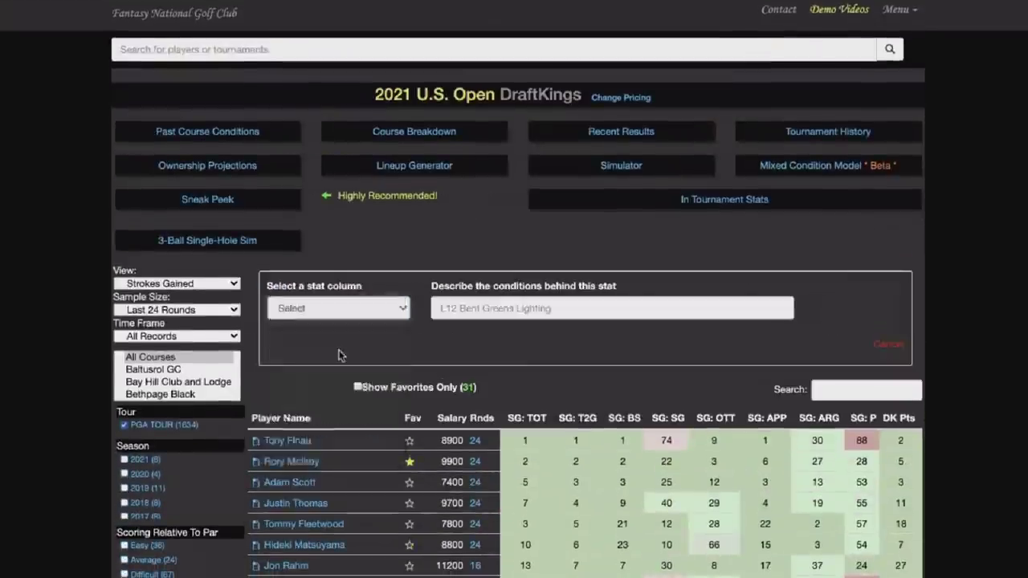
{"action": "left_click", "coordinate": [534, 308]}
{"action": "type", "text": "L"}
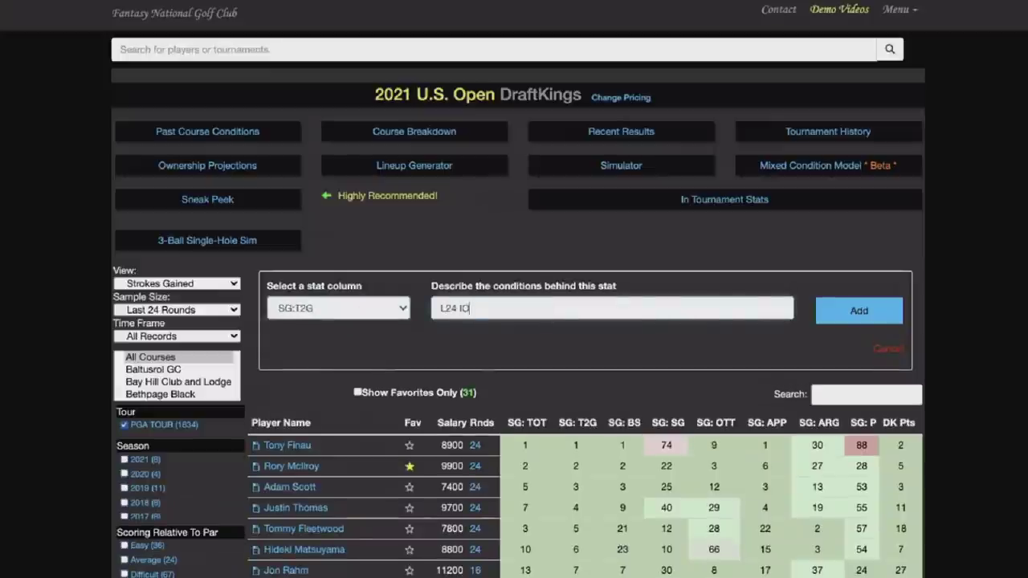
{"action": "type", "text": "24"}
{"action": "key", "text": "Delete"}
{"action": "key", "text": "Delete"}
{"action": "key", "text": "Delete"}
{"action": "key", "text": "Delete"}
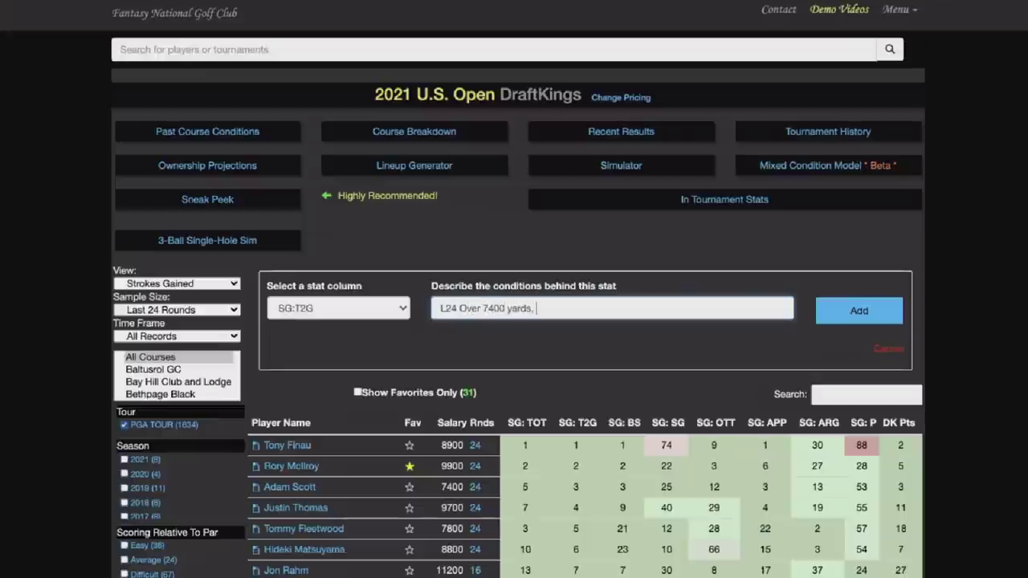
{"action": "type", "text": "onmg"}
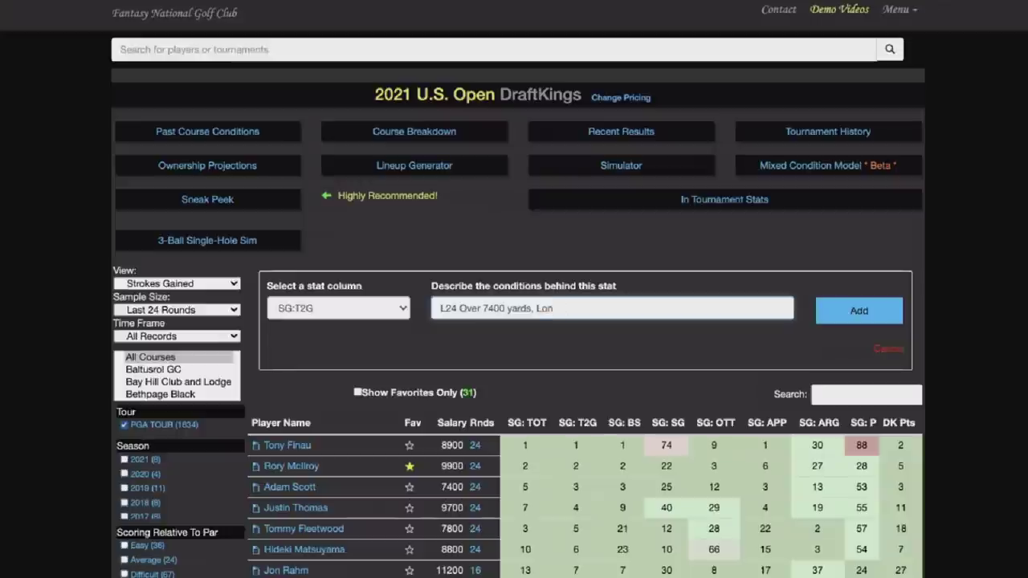
{"action": "left_click", "coordinate": [875, 311]}
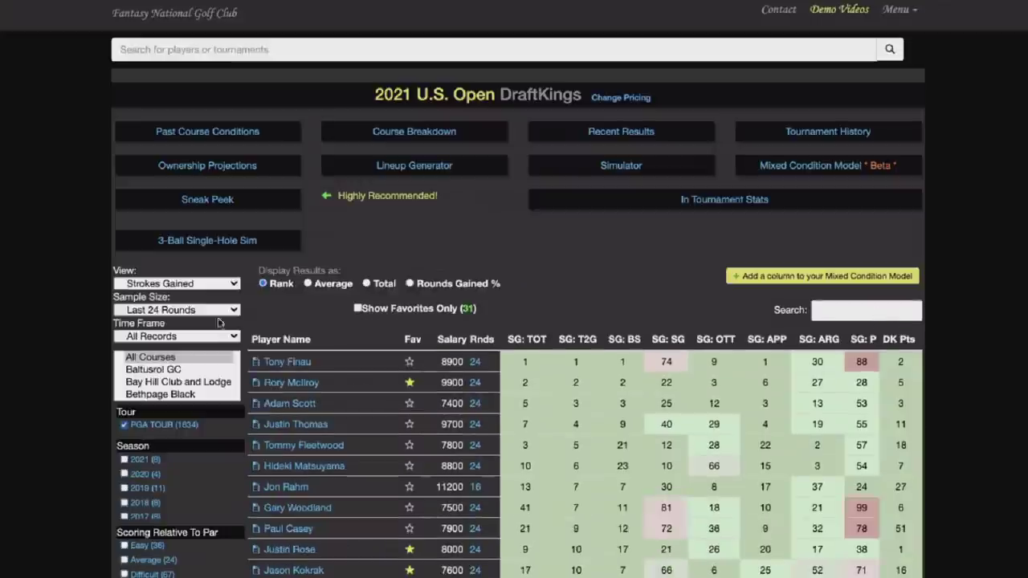
Remove the long-rough and over 7400 course-length filters from the player ranking.
{"action": "scroll", "coordinate": [514, 321], "scroll_direction": "down", "scroll_amount": 6}
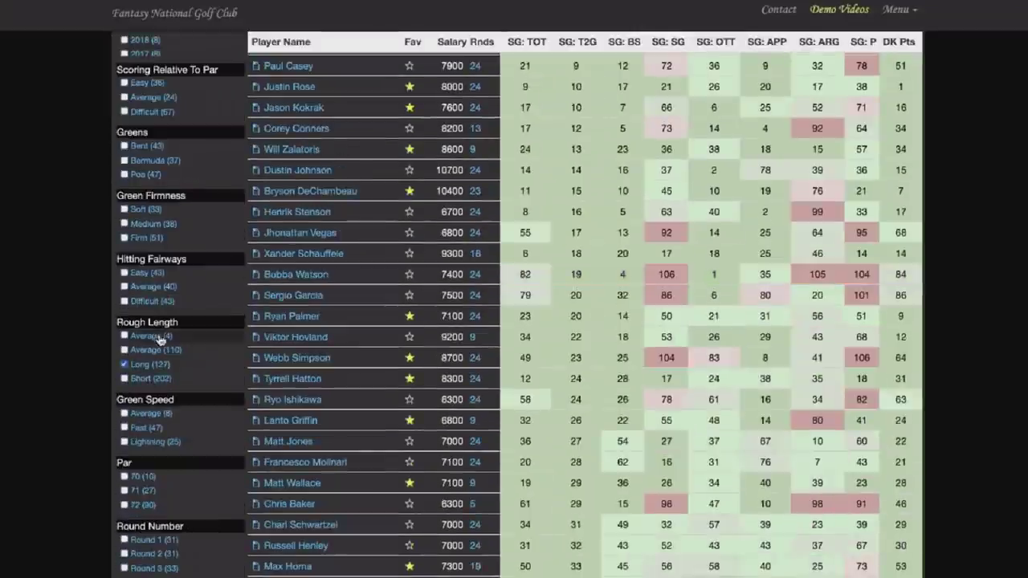
{"action": "left_click", "coordinate": [127, 365]}
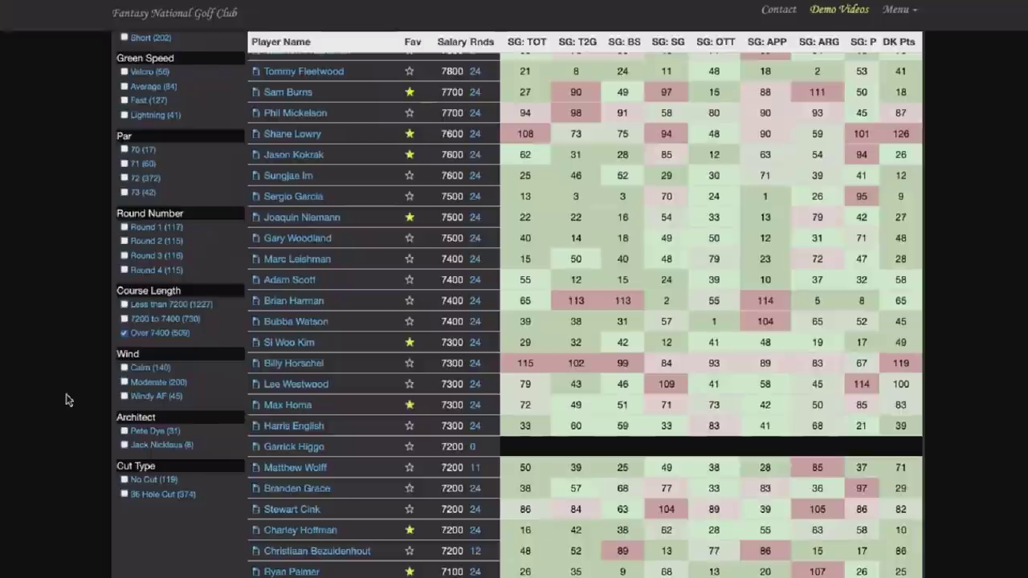
{"action": "left_click", "coordinate": [124, 336]}
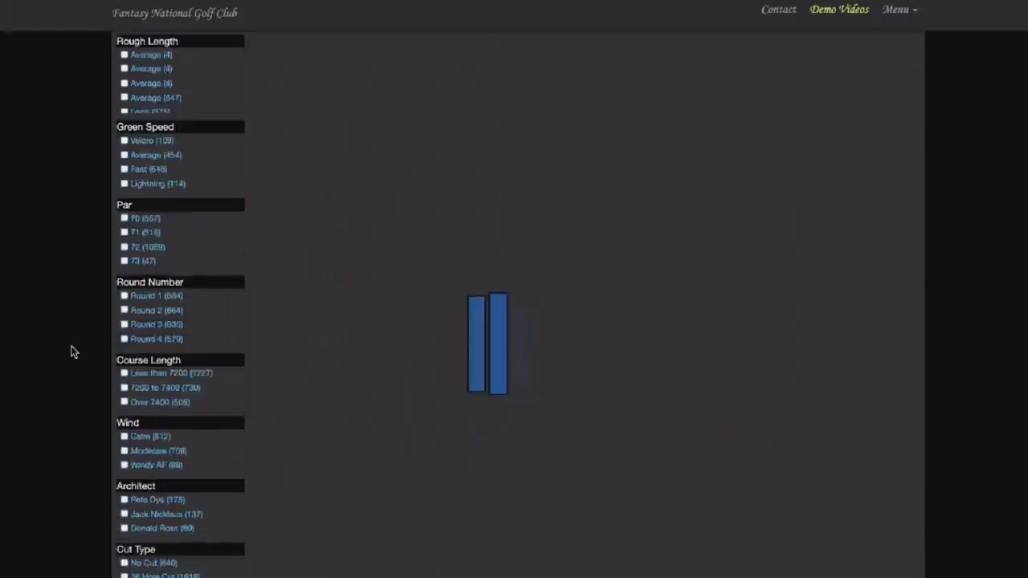
{"action": "scroll", "coordinate": [71, 352], "scroll_direction": "up", "scroll_amount": 6}
{"action": "scroll", "coordinate": [70, 351], "scroll_direction": "up", "scroll_amount": 4}
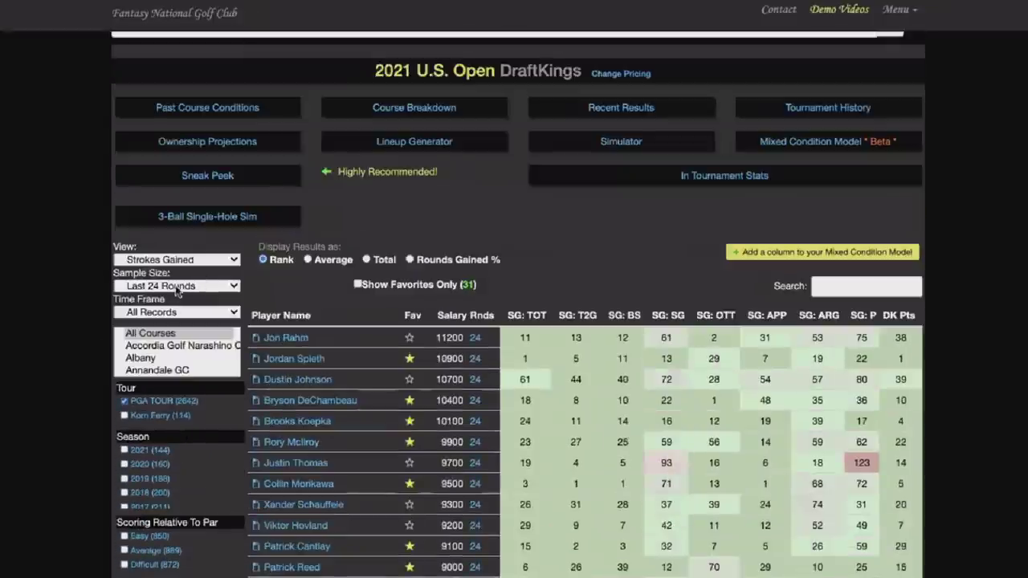
Filter the ranking to Poa greens and sort the players by strokes gained putting.
{"action": "scroll", "coordinate": [38, 308], "scroll_direction": "down", "scroll_amount": 6}
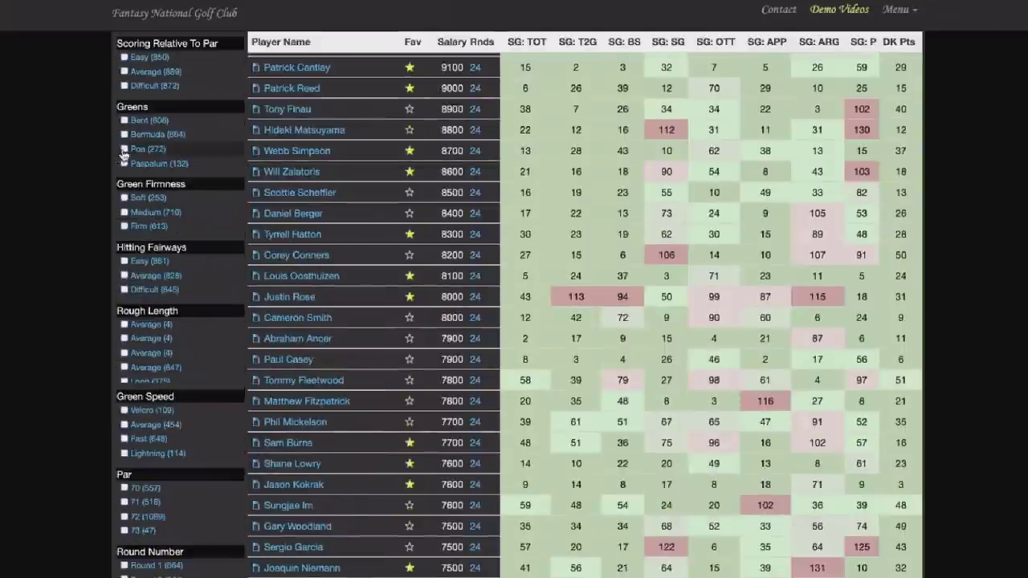
{"action": "left_click", "coordinate": [123, 149]}
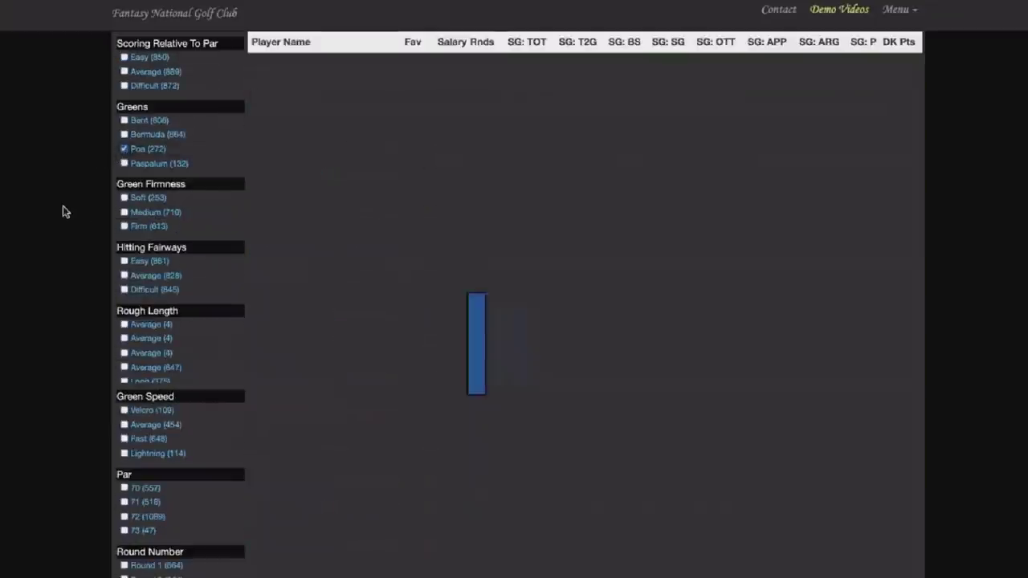
{"action": "scroll", "coordinate": [62, 208], "scroll_direction": "up", "scroll_amount": 5}
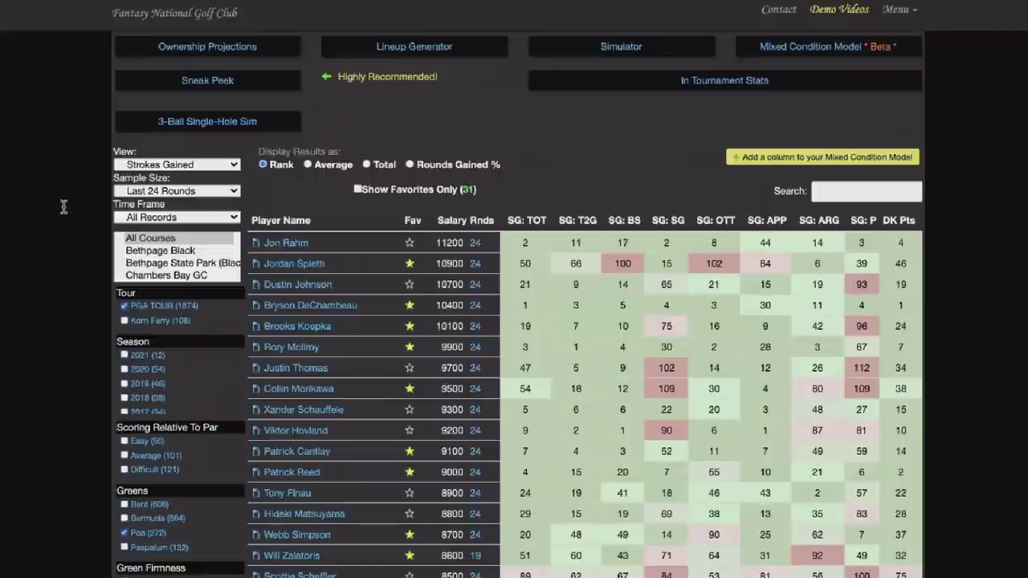
{"action": "left_click", "coordinate": [859, 222]}
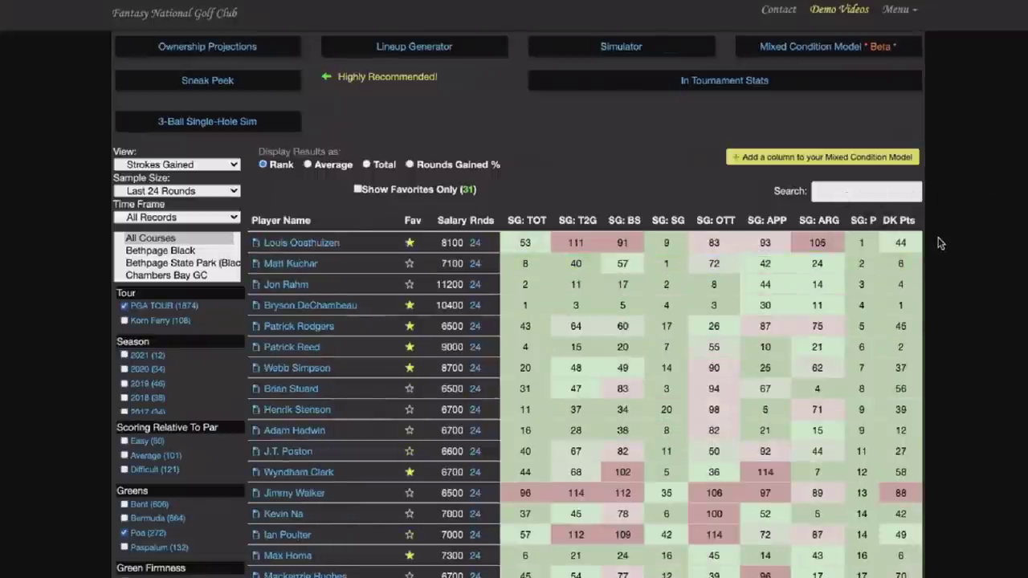
Review the Poa putting leaders, check Akshay Bhatia's individual Poa rounds, and return to the ranking.
{"action": "scroll", "coordinate": [940, 245], "scroll_direction": "down", "scroll_amount": 2}
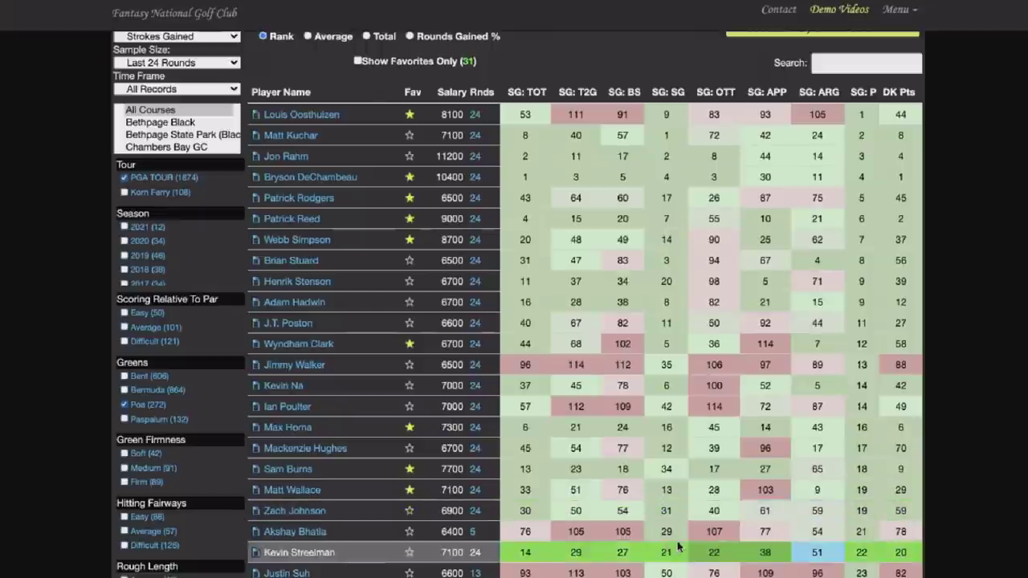
{"action": "left_click", "coordinate": [474, 531]}
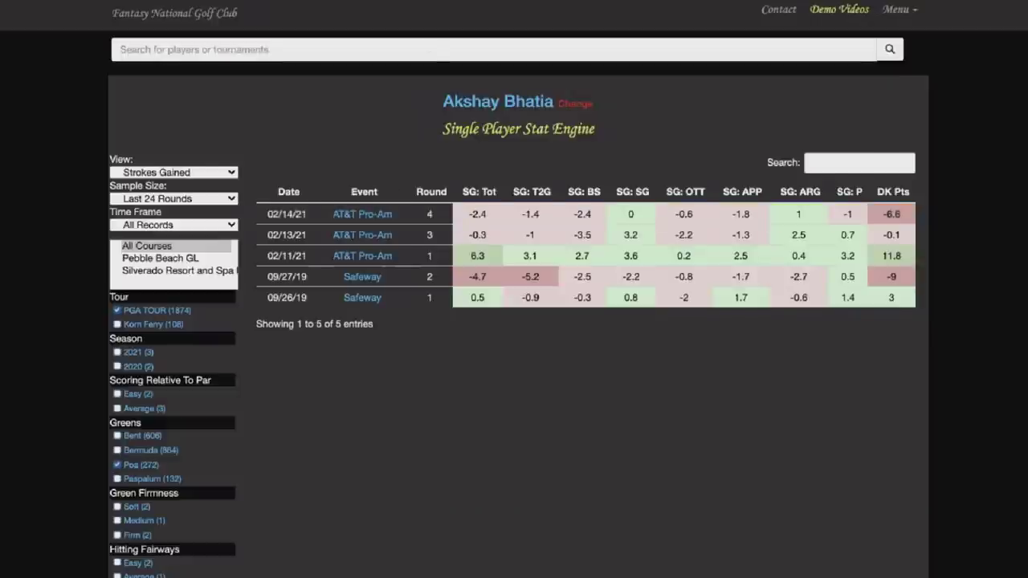
{"action": "key", "text": "alt+Left"}
Add an SG:P column to the Mixed Condition Model with a condition description starting "L24 Putting".
{"action": "scroll", "coordinate": [817, 193], "scroll_direction": "up", "scroll_amount": 4}
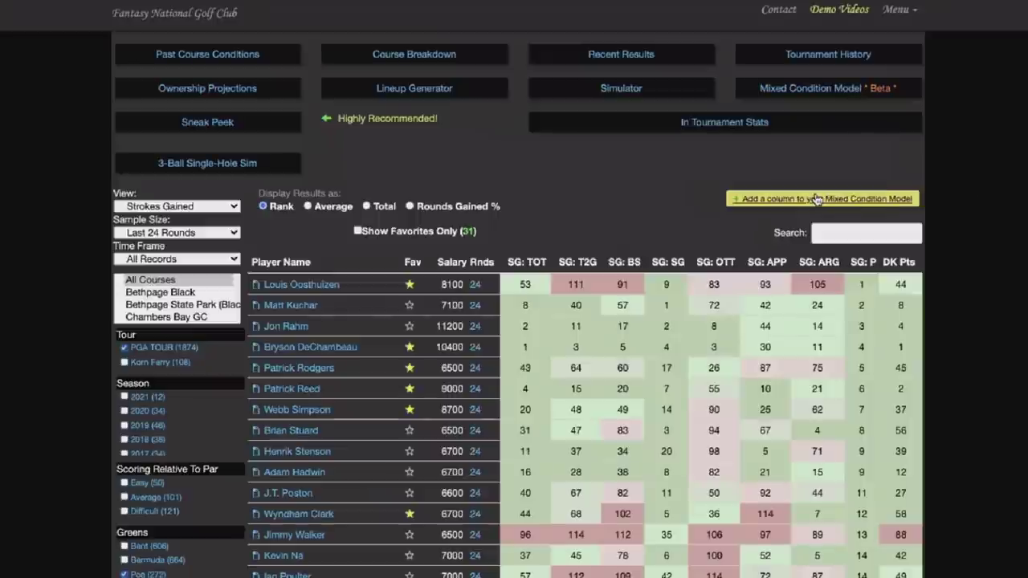
{"action": "left_click", "coordinate": [816, 199]}
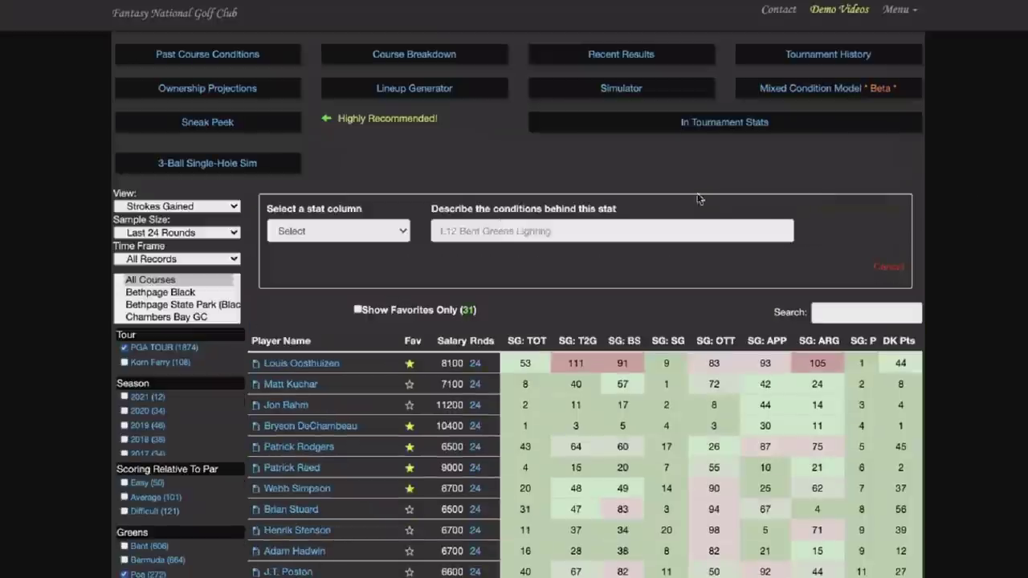
{"action": "left_click", "coordinate": [390, 231]}
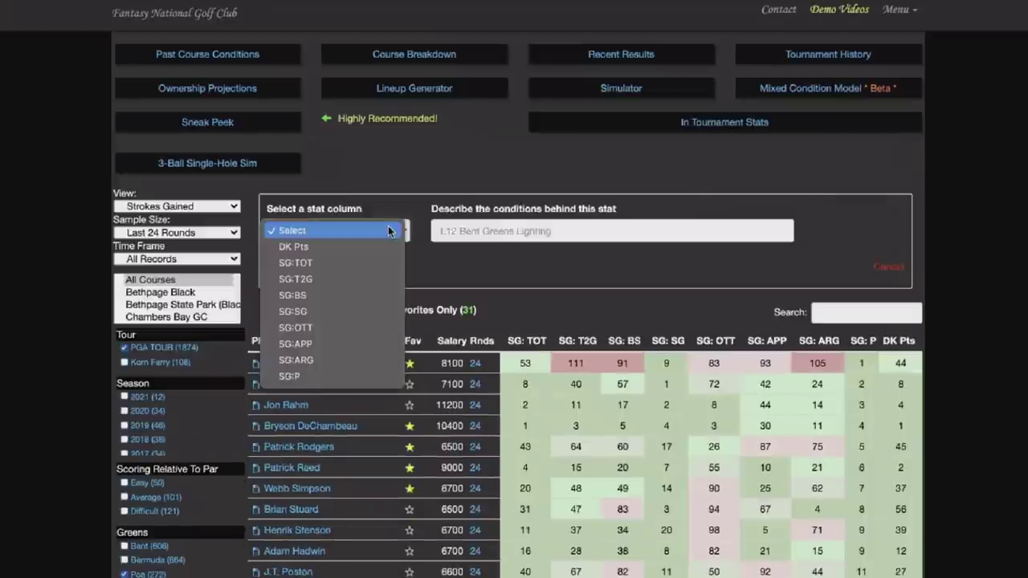
{"action": "left_click", "coordinate": [338, 376]}
{"action": "left_click", "coordinate": [538, 231]}
{"action": "type", "text": "L24"}
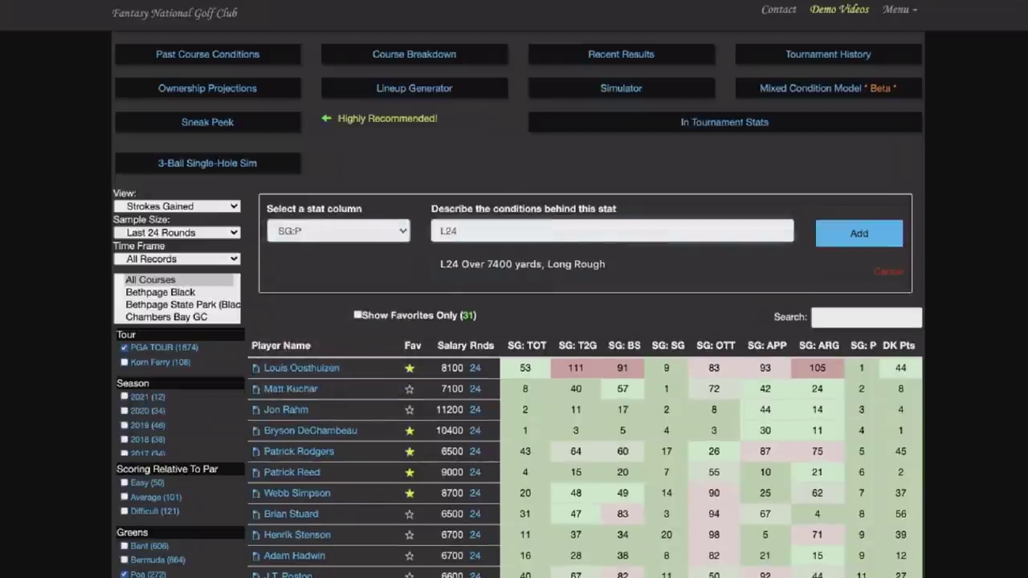
{"action": "type", "text": " Putting"}
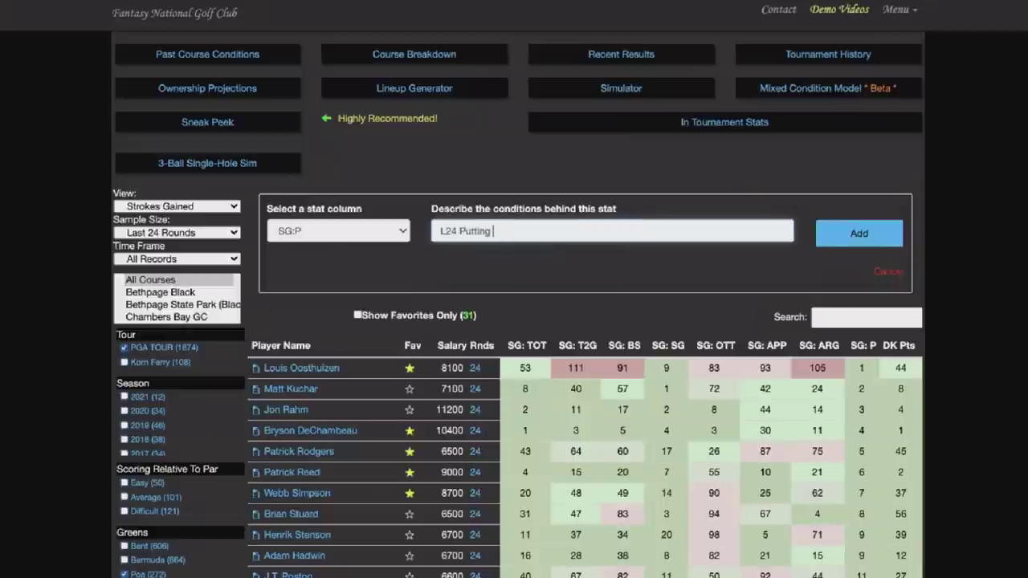
{"action": "left_click", "coordinate": [884, 234]}
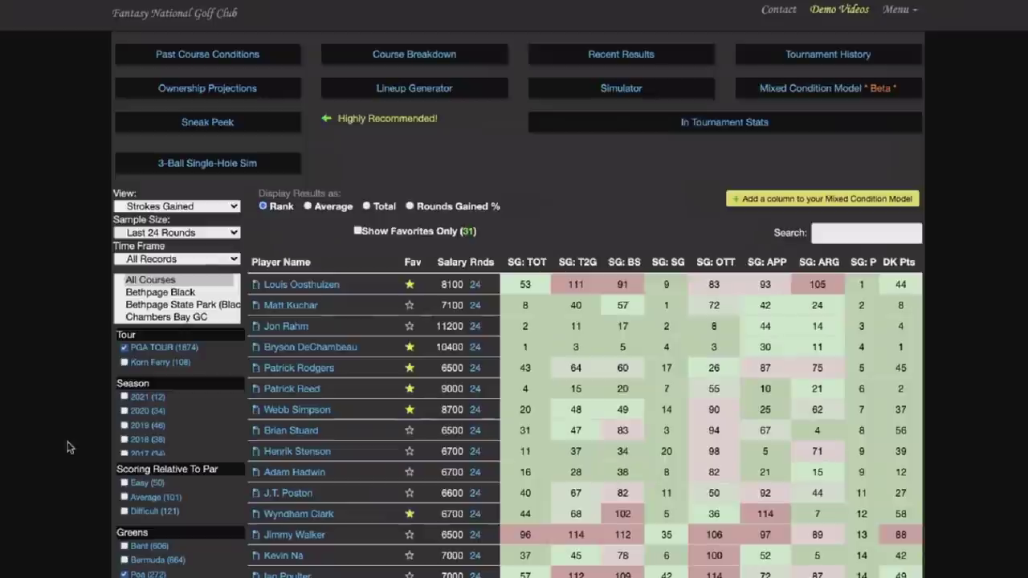
Replace the Poa greens filter with the over 7400 course-length filter and set the sample size to the last 75 rounds.
{"action": "scroll", "coordinate": [32, 474], "scroll_direction": "down", "scroll_amount": 3}
{"action": "left_click", "coordinate": [124, 385]}
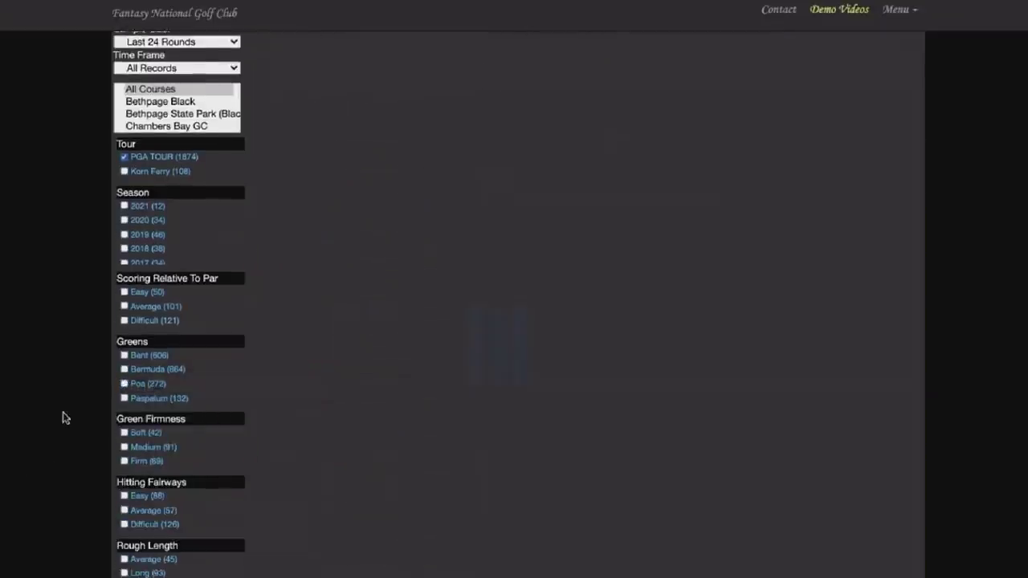
{"action": "scroll", "coordinate": [62, 415], "scroll_direction": "down", "scroll_amount": 10}
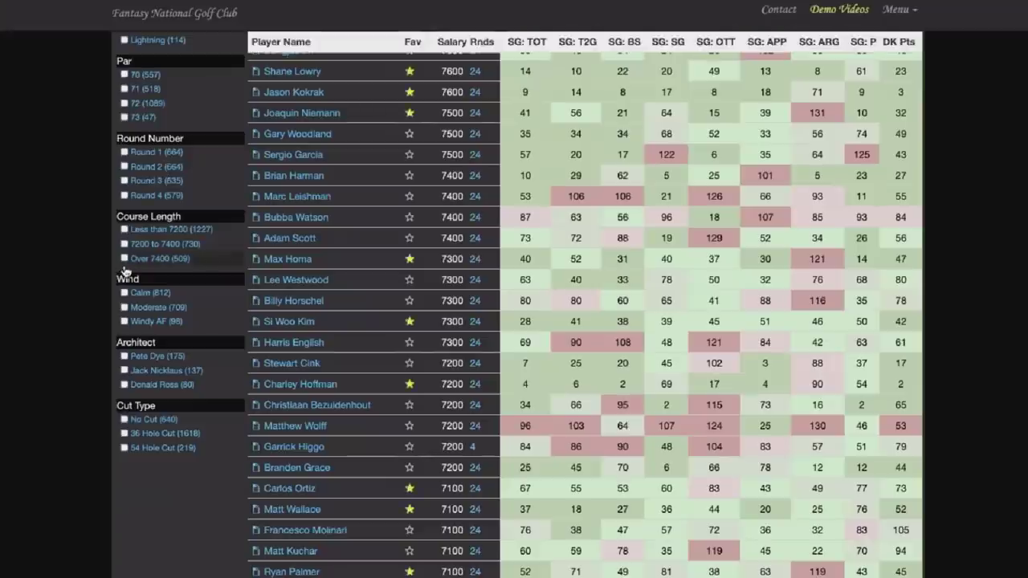
{"action": "left_click", "coordinate": [122, 261]}
{"action": "scroll", "coordinate": [24, 394], "scroll_direction": "up", "scroll_amount": 10}
{"action": "scroll", "coordinate": [24, 395], "scroll_direction": "up", "scroll_amount": 2}
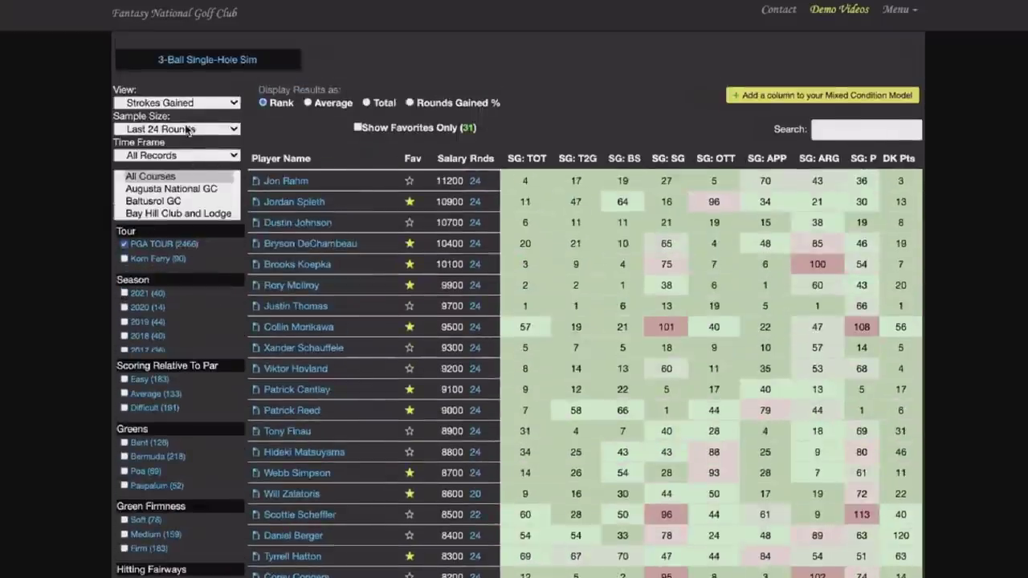
{"action": "left_click", "coordinate": [186, 129]}
{"action": "left_click", "coordinate": [185, 169]}
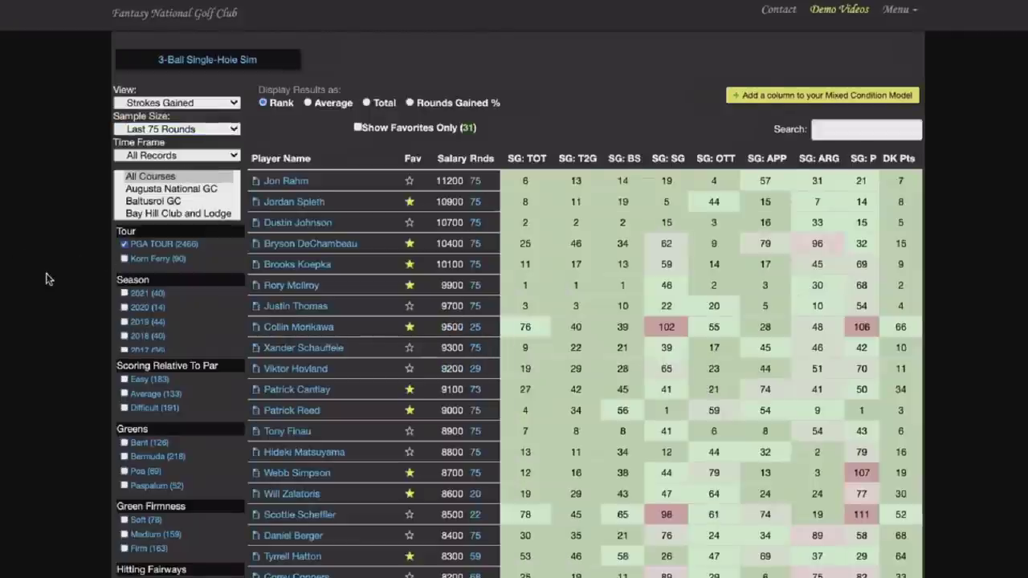
Review the players' strokes gained ranks and round counts on courses over 7400 yards, and open one player's rounds.
{"action": "scroll", "coordinate": [45, 278], "scroll_direction": "down", "scroll_amount": 1}
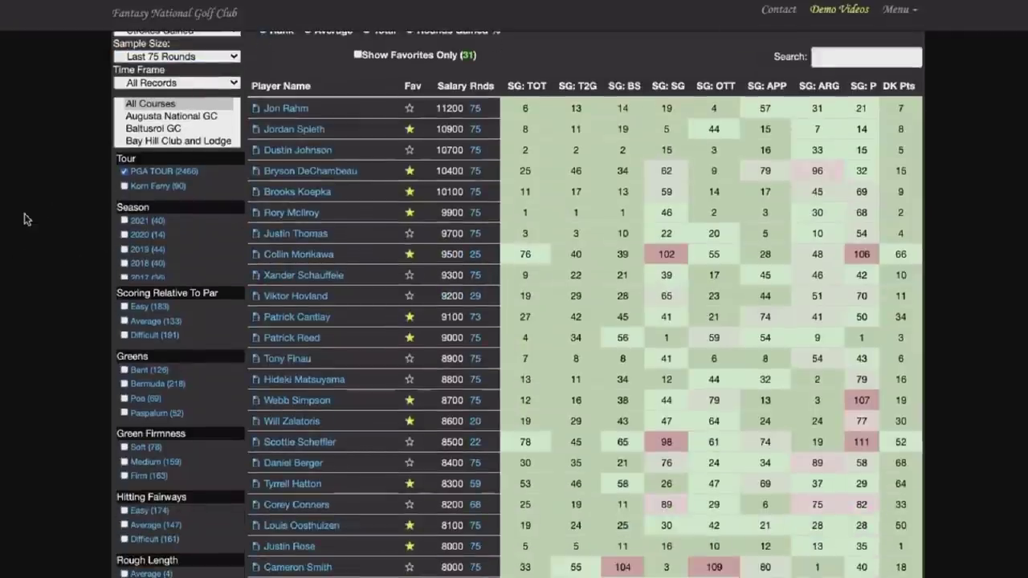
{"action": "left_click", "coordinate": [555, 282]}
{"action": "left_click", "coordinate": [478, 262]}
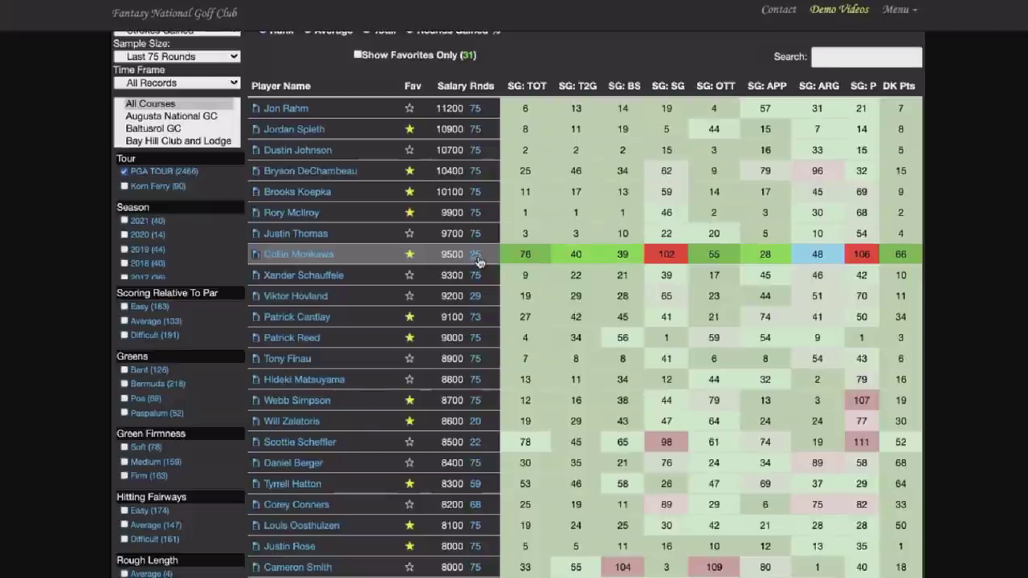
{"action": "scroll", "coordinate": [477, 262], "scroll_direction": "down", "scroll_amount": 8}
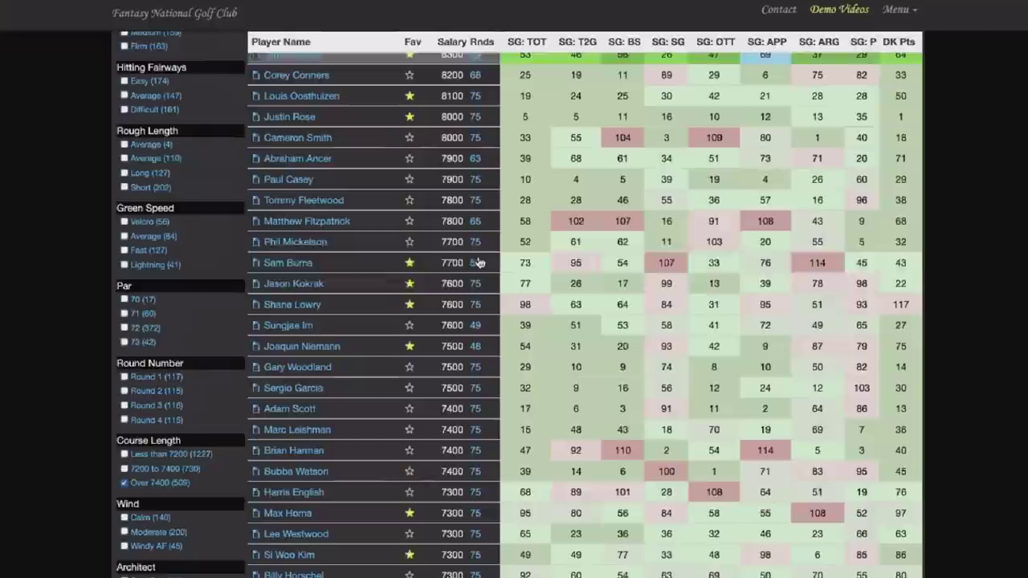
{"action": "scroll", "coordinate": [480, 262], "scroll_direction": "up", "scroll_amount": 1}
{"action": "scroll", "coordinate": [479, 263], "scroll_direction": "up", "scroll_amount": 9}
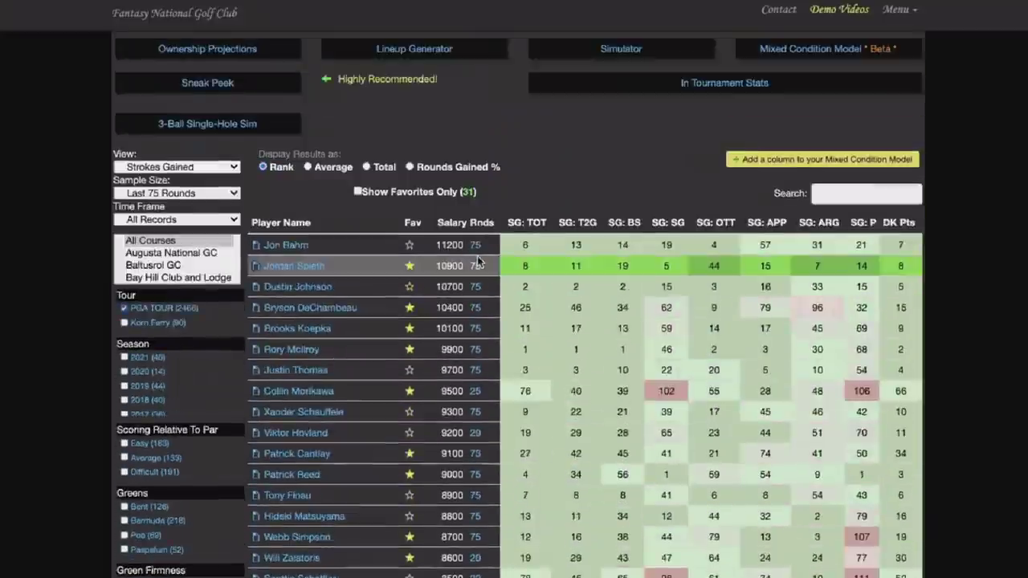
{"action": "scroll", "coordinate": [478, 265], "scroll_direction": "down", "scroll_amount": 1}
{"action": "left_click", "coordinate": [476, 270]}
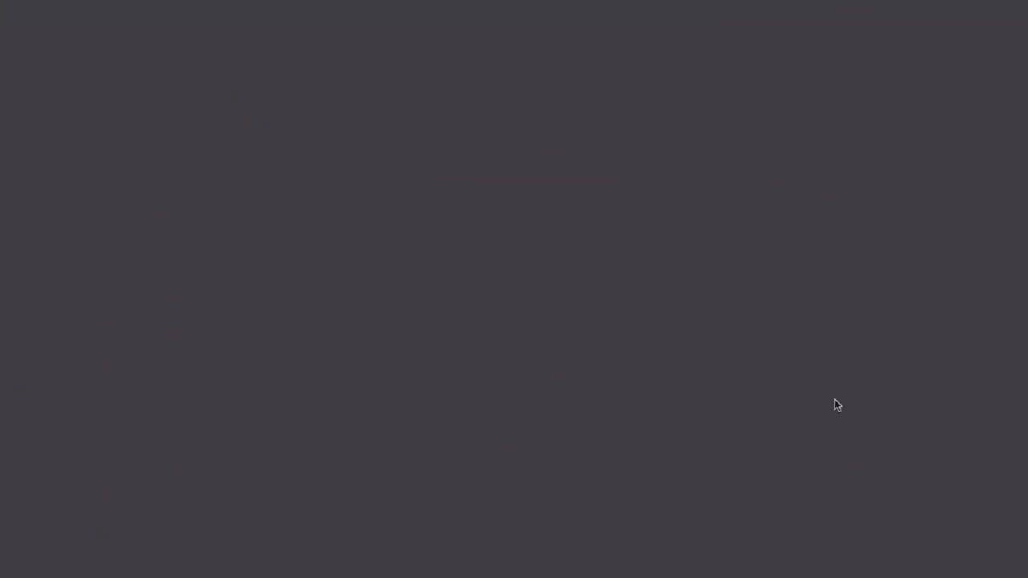
Review Collin Morikawa's individual strokes gained rounds on courses over 7400 yards and return to the ranking.
{"action": "scroll", "coordinate": [832, 403], "scroll_direction": "down", "scroll_amount": 1}
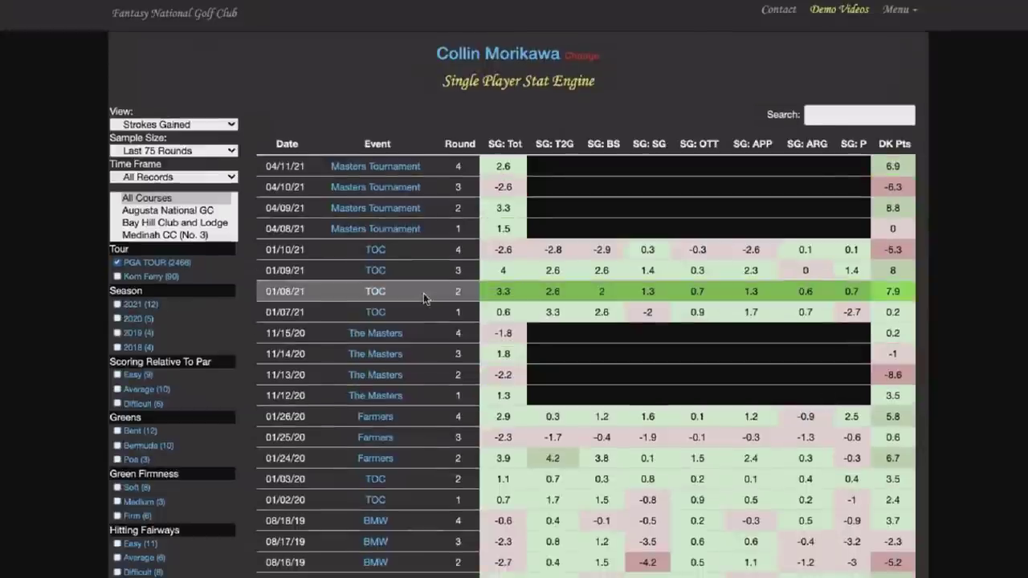
{"action": "scroll", "coordinate": [908, 351], "scroll_direction": "down", "scroll_amount": 2}
{"action": "scroll", "coordinate": [908, 349], "scroll_direction": "up", "scroll_amount": 1}
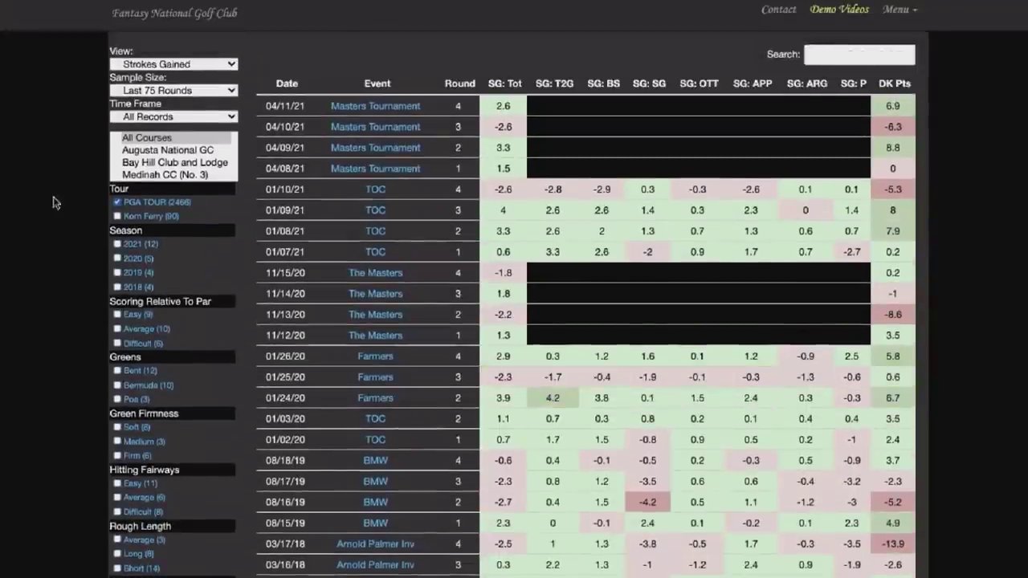
{"action": "key", "text": "alt+Left"}
Check the ranking's active course filters and switch the stat view to Fairways / Greens.
{"action": "scroll", "coordinate": [115, 245], "scroll_direction": "down", "scroll_amount": 3}
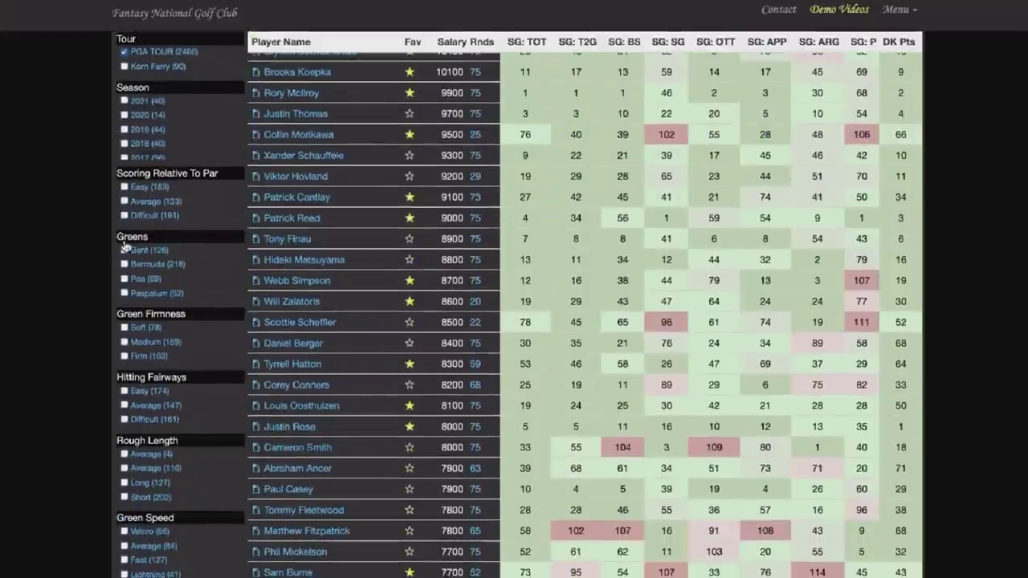
{"action": "scroll", "coordinate": [115, 335], "scroll_direction": "down", "scroll_amount": 5}
{"action": "scroll", "coordinate": [116, 335], "scroll_direction": "down", "scroll_amount": 4}
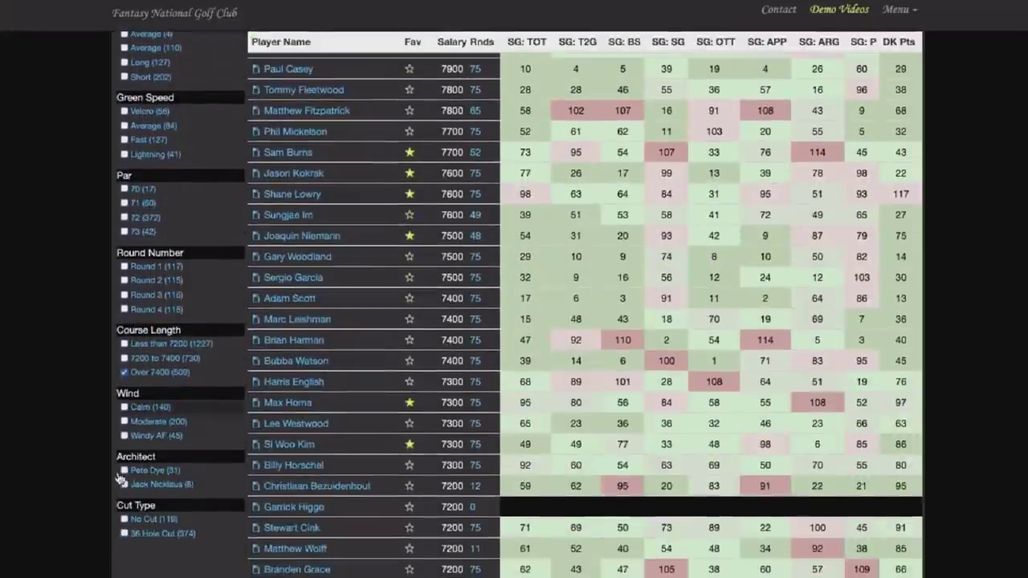
{"action": "scroll", "coordinate": [138, 261], "scroll_direction": "up", "scroll_amount": 12}
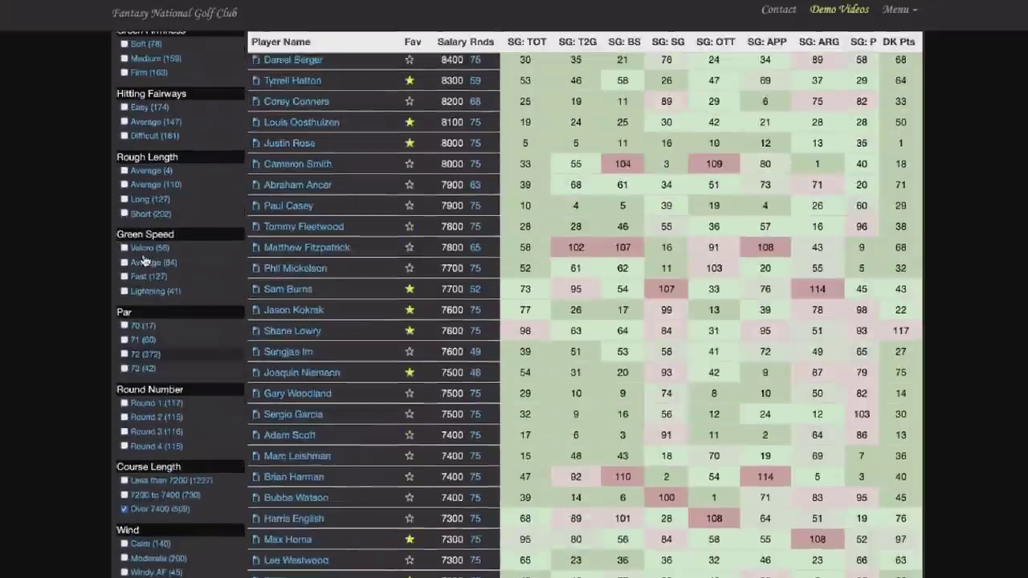
{"action": "scroll", "coordinate": [145, 259], "scroll_direction": "up", "scroll_amount": 2}
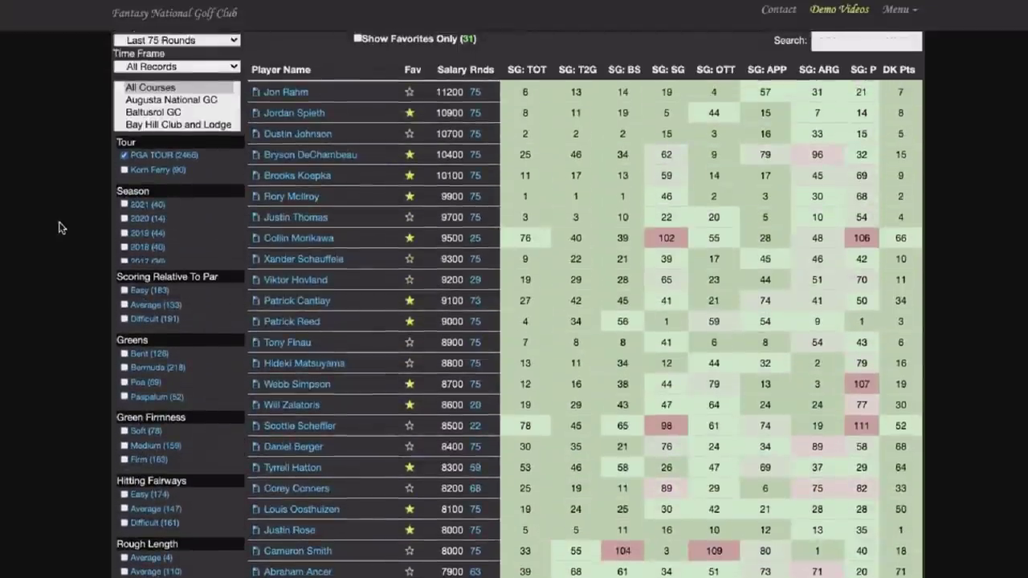
{"action": "scroll", "coordinate": [59, 225], "scroll_direction": "up", "scroll_amount": 3}
{"action": "left_click", "coordinate": [211, 94]}
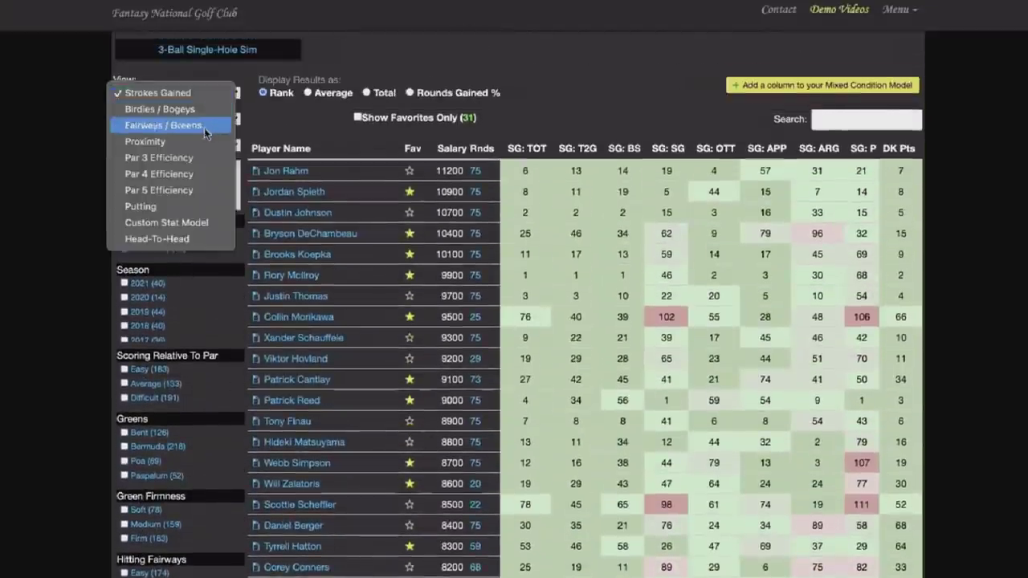
{"action": "left_click", "coordinate": [211, 126]}
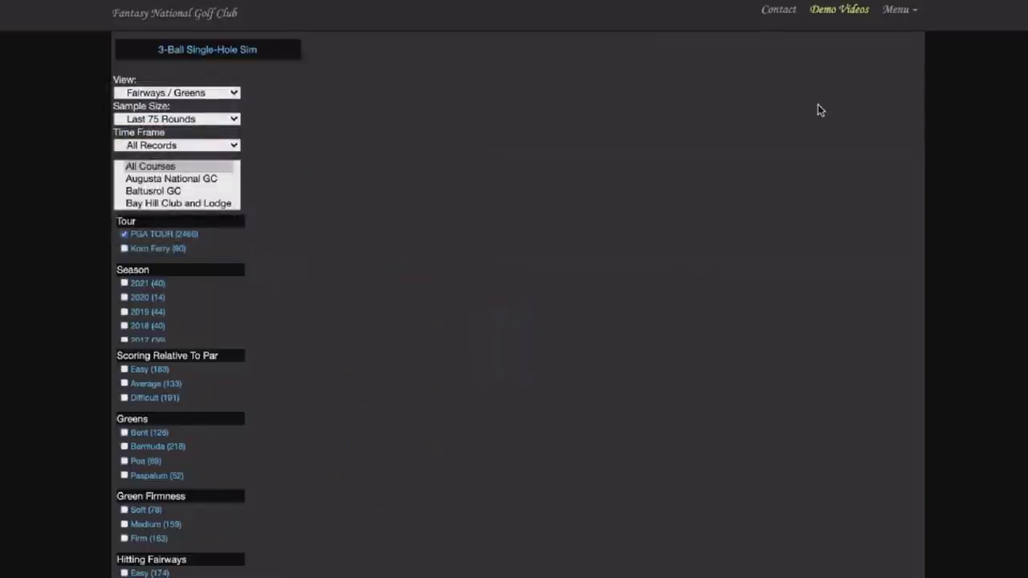
{"action": "scroll", "coordinate": [389, 83], "scroll_direction": "up", "scroll_amount": 2}
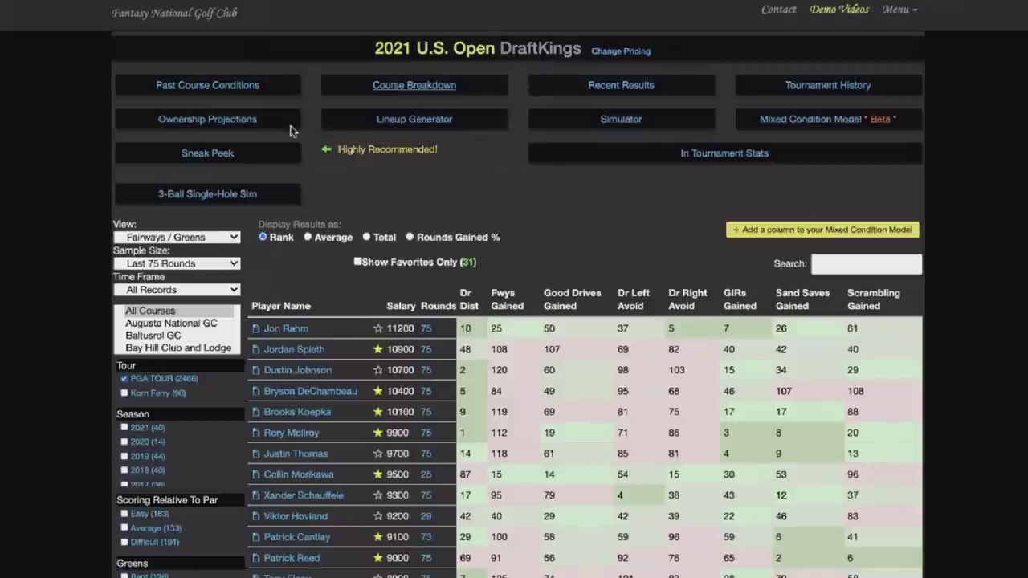
Add a Dr Dist column to the Mixed Condition Model with the condition description "L75 DD Gained over 7400".
{"action": "left_click", "coordinate": [787, 230]}
{"action": "left_click", "coordinate": [341, 258]}
{"action": "left_click", "coordinate": [305, 340]}
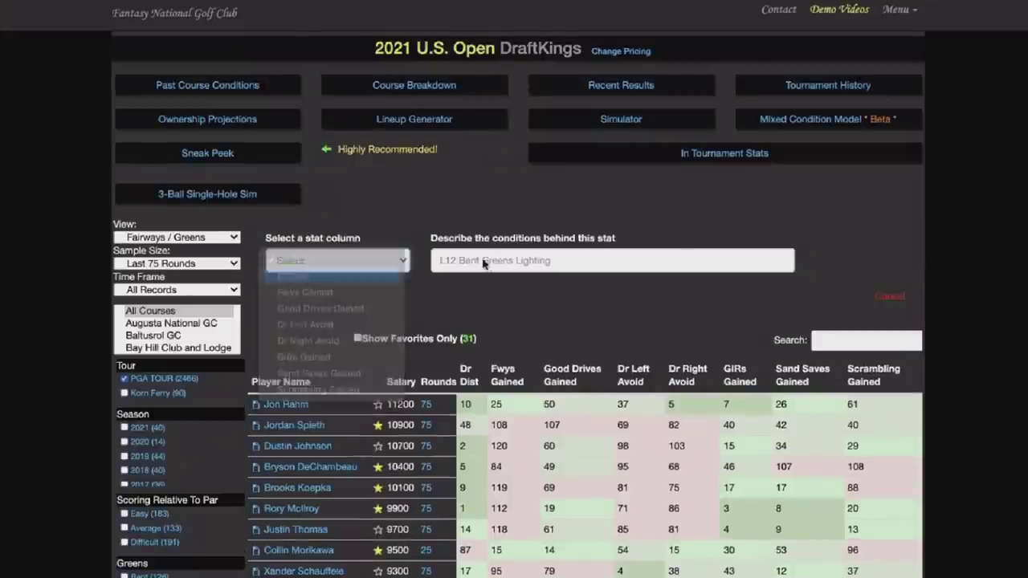
{"action": "left_click", "coordinate": [486, 260]}
{"action": "type", "text": "L75 DD Gained over 7400"}
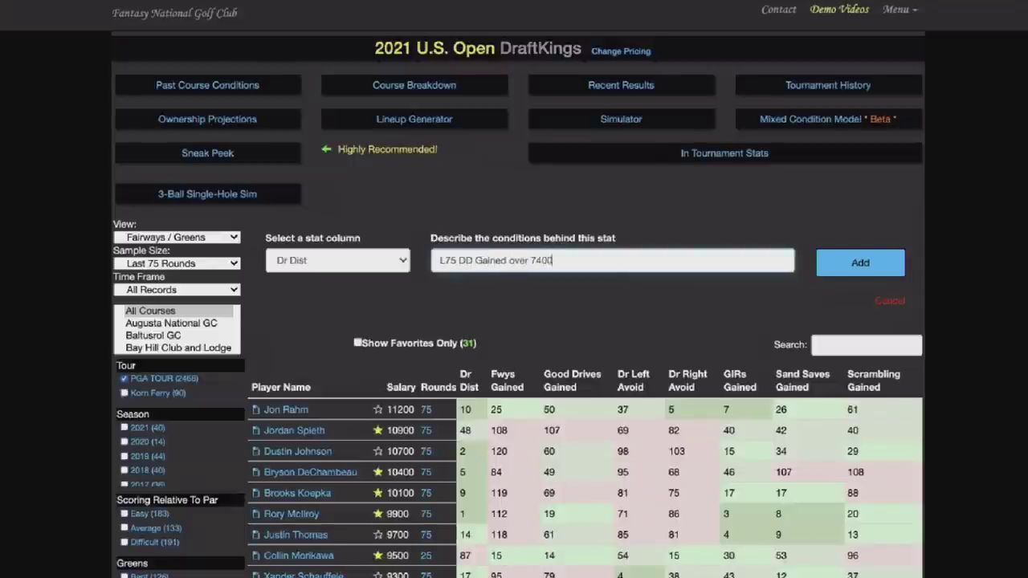
{"action": "left_click", "coordinate": [860, 263]}
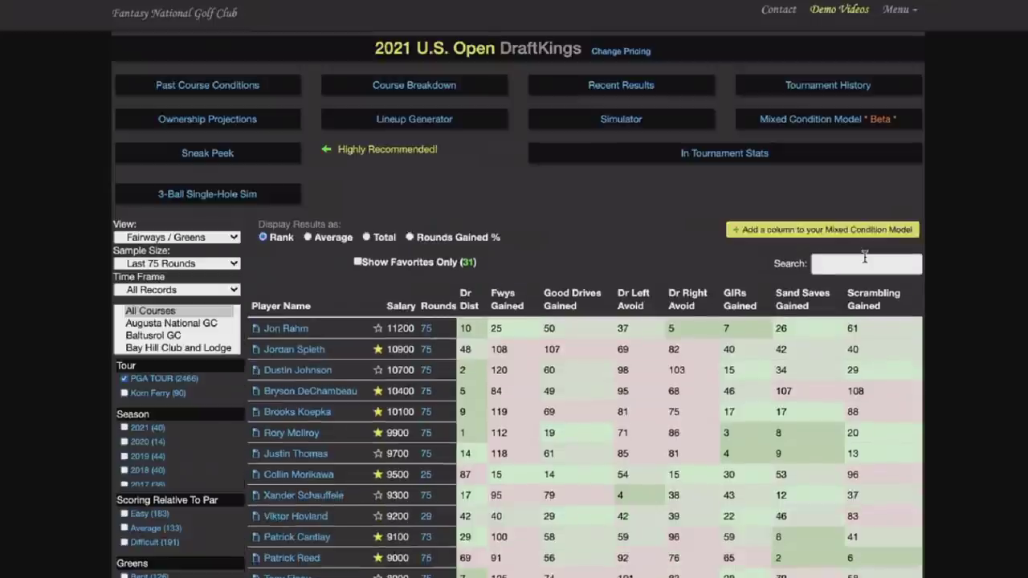
Clear the over 7400 course-length filter and keep the sample size at the last 75 rounds.
{"action": "scroll", "coordinate": [14, 446], "scroll_direction": "down", "scroll_amount": 7}
{"action": "left_click", "coordinate": [123, 371]}
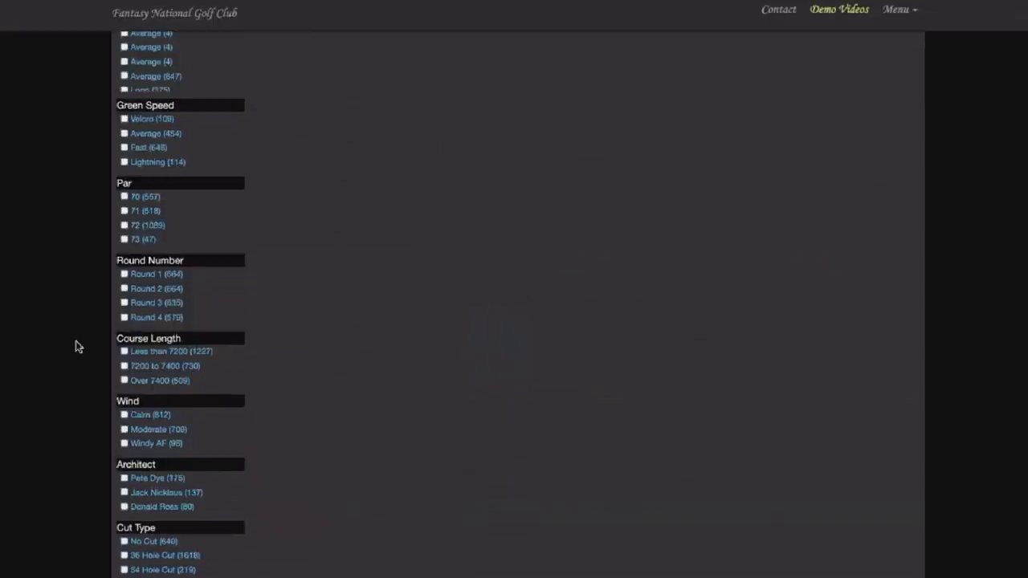
{"action": "scroll", "coordinate": [77, 347], "scroll_direction": "up", "scroll_amount": 8}
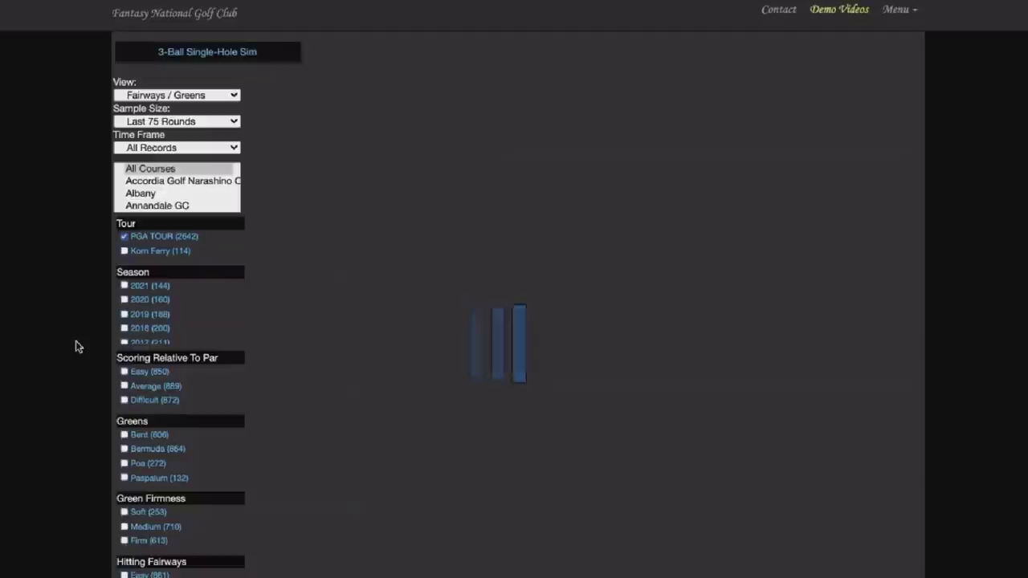
{"action": "scroll", "coordinate": [76, 347], "scroll_direction": "up", "scroll_amount": 2}
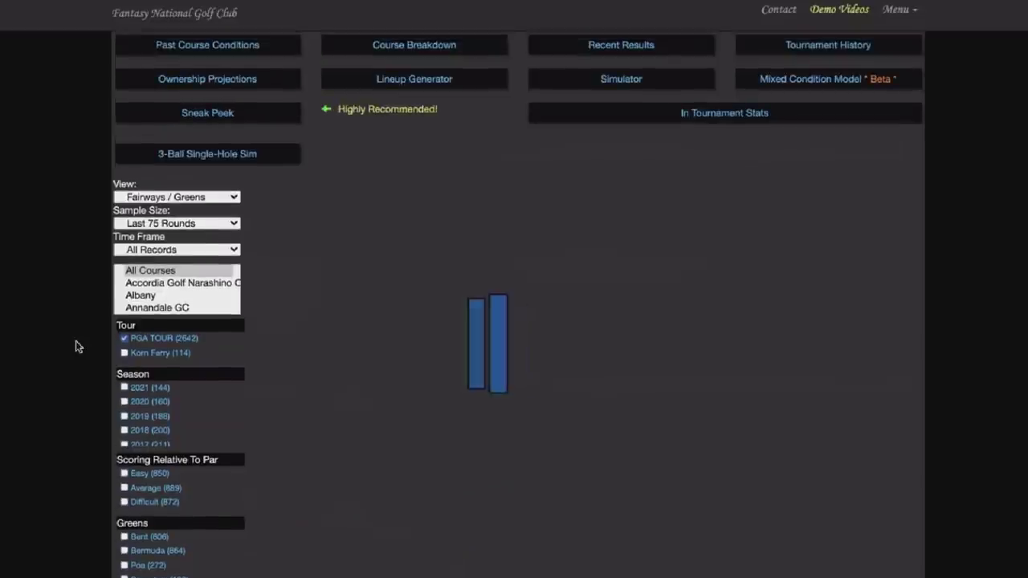
{"action": "left_click", "coordinate": [164, 225]}
{"action": "left_click", "coordinate": [165, 211]}
{"action": "left_click", "coordinate": [187, 225]}
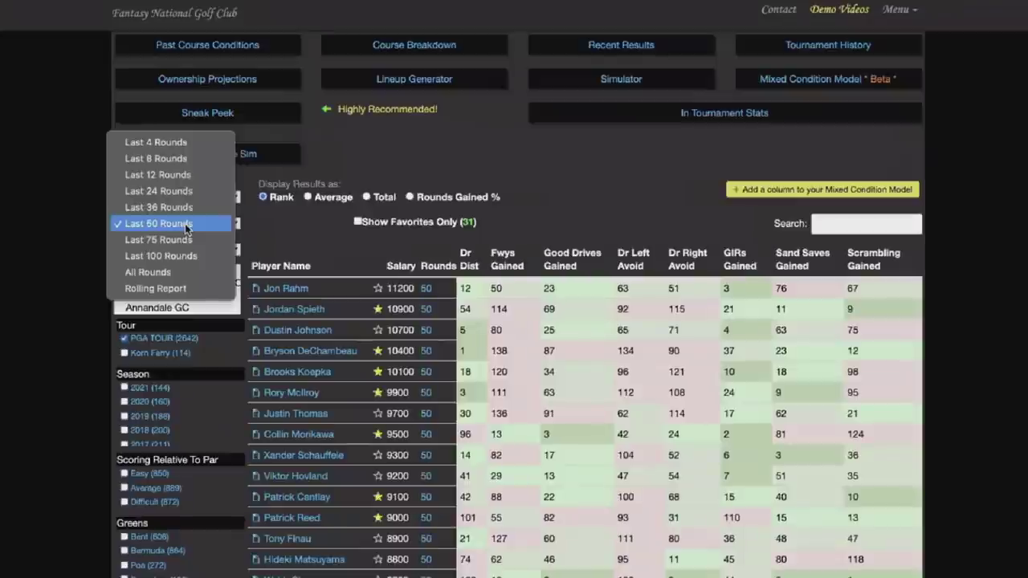
{"action": "left_click", "coordinate": [183, 239]}
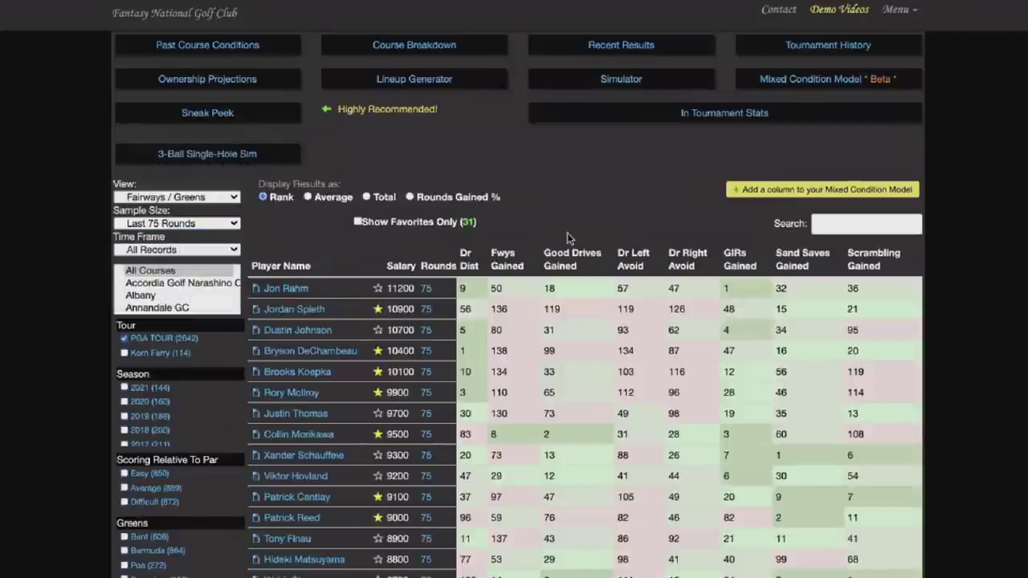
Add a second Dr Dist column to the Mixed Condition Model with the condition description "L75 DDF Gained overall".
{"action": "left_click", "coordinate": [875, 227]}
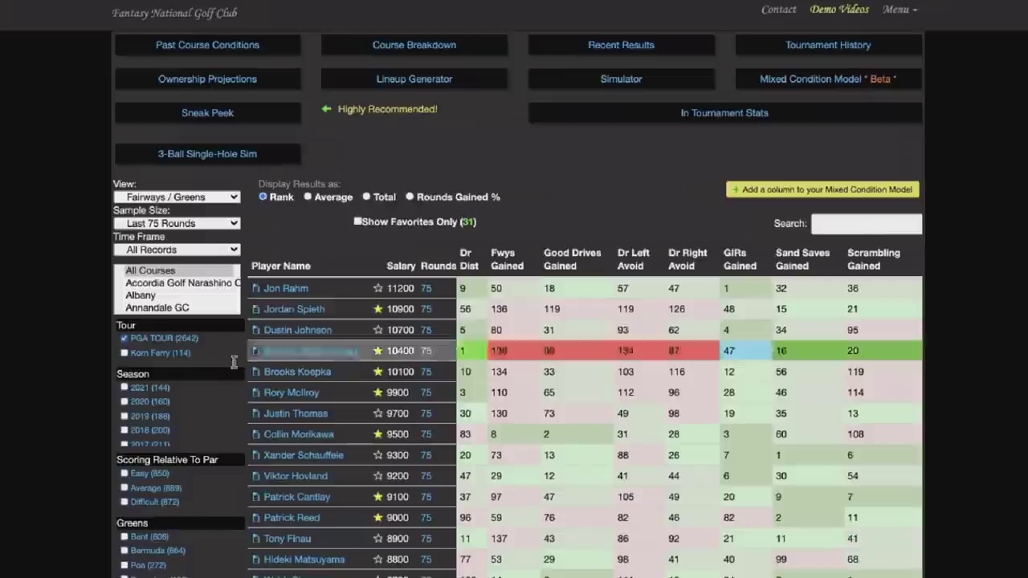
{"action": "left_click", "coordinate": [819, 196]}
{"action": "left_click", "coordinate": [369, 227]}
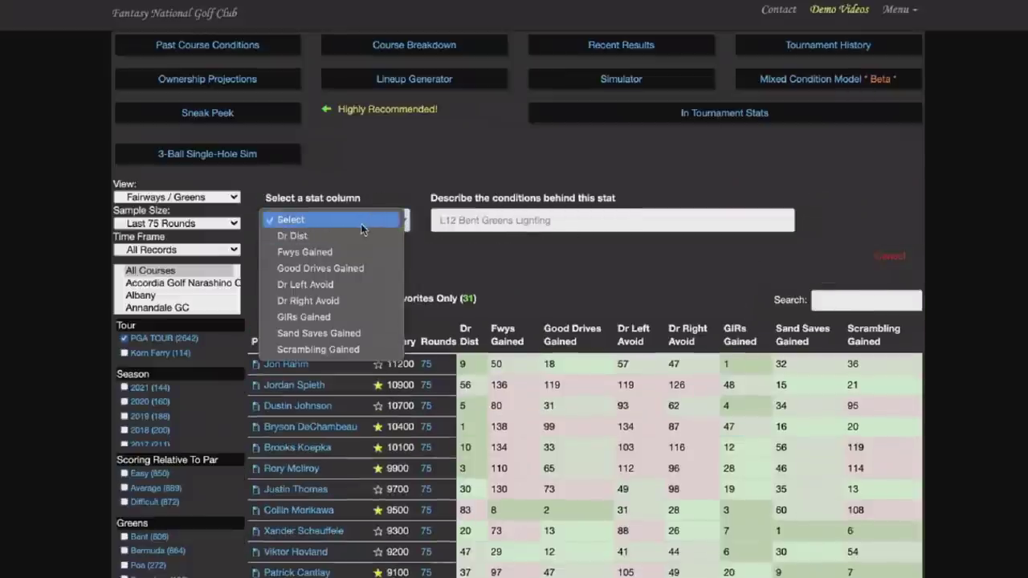
{"action": "left_click", "coordinate": [357, 236]}
{"action": "left_click", "coordinate": [444, 220]}
{"action": "type", "text": "L"}
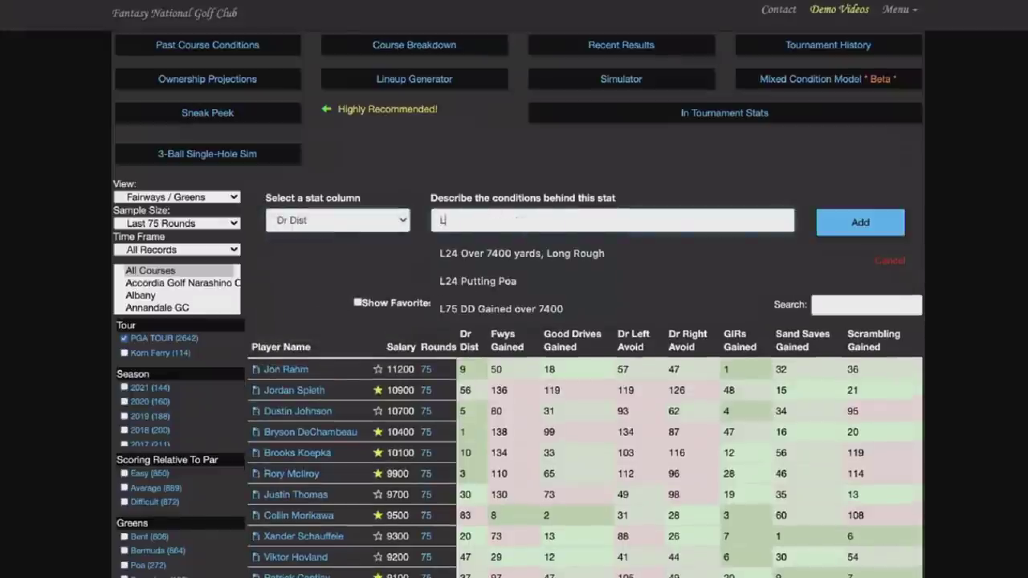
{"action": "type", "text": "74"}
{"action": "key", "text": "BackSpace"}
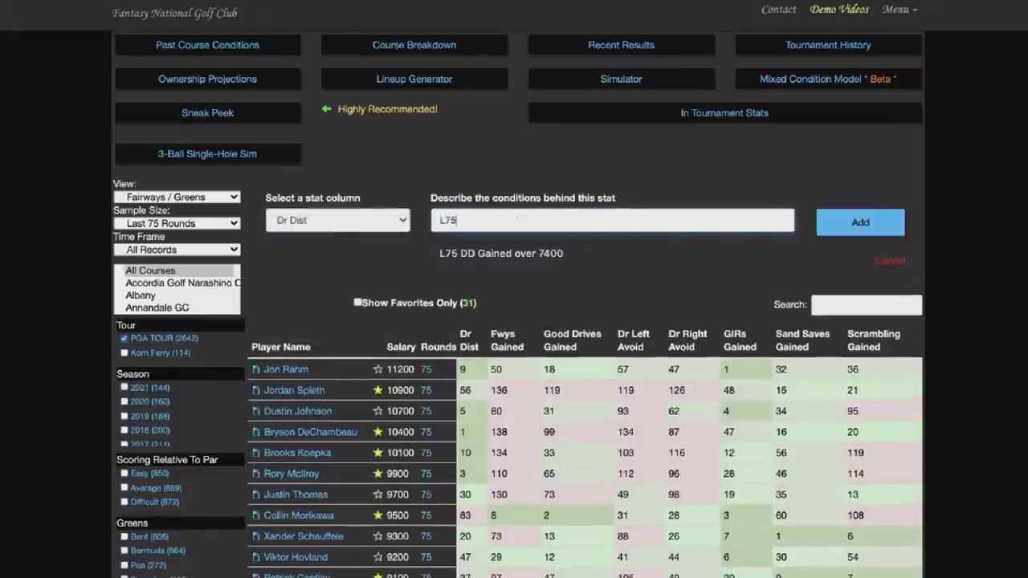
{"action": "type", "text": "5"}
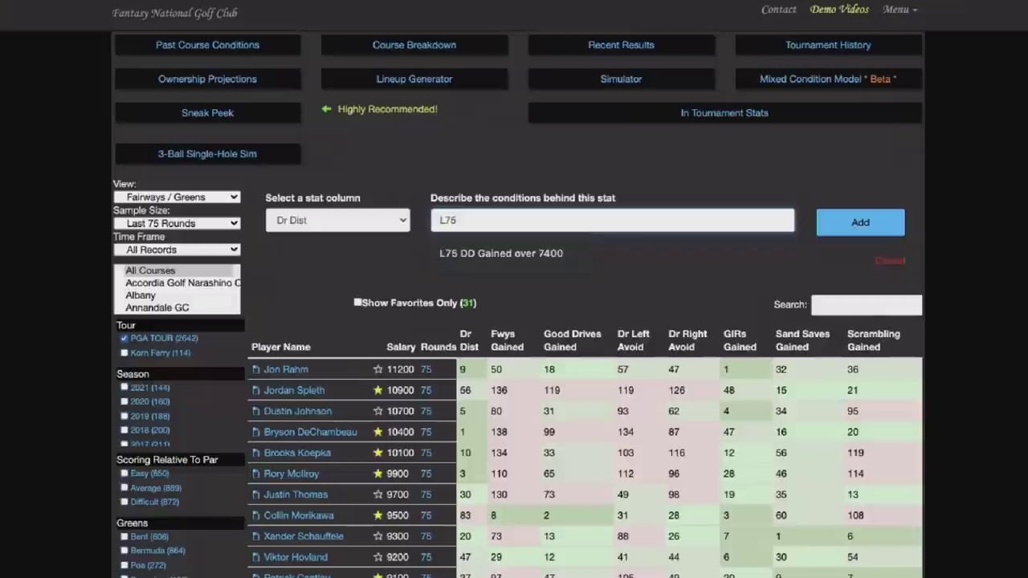
{"action": "type", "text": " DDF Gained overall"}
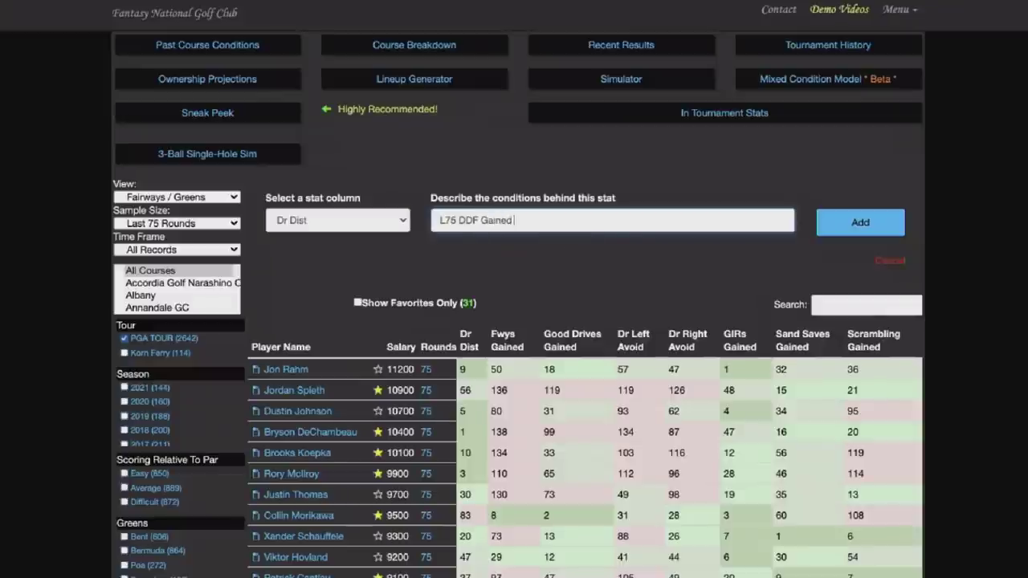
{"action": "left_click", "coordinate": [882, 225]}
Switch the stat view to Strokes Gained and set the sample size to the last 36 rounds.
{"action": "scroll", "coordinate": [1016, 154], "scroll_direction": "up", "scroll_amount": 2}
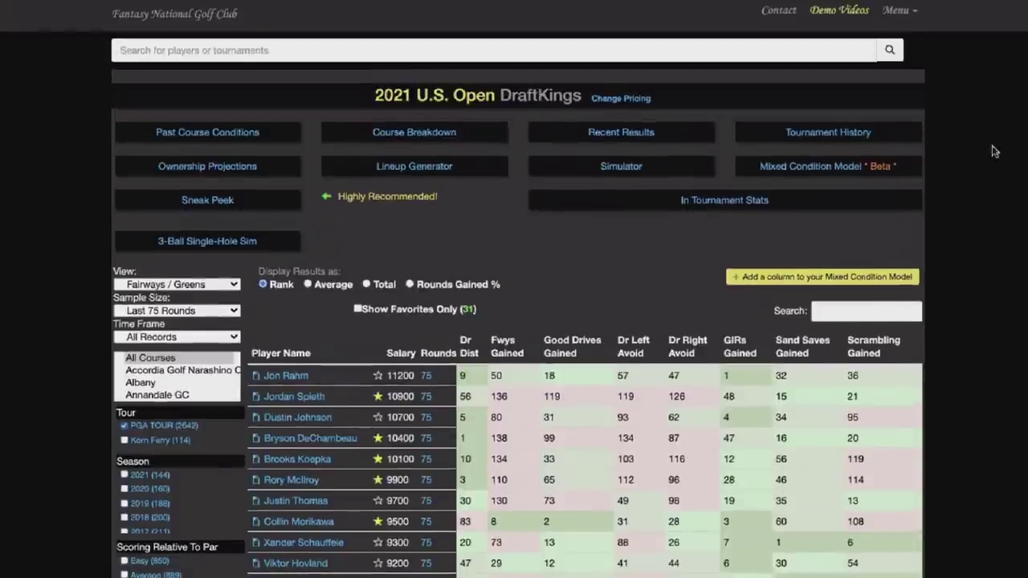
{"action": "left_click", "coordinate": [193, 284]}
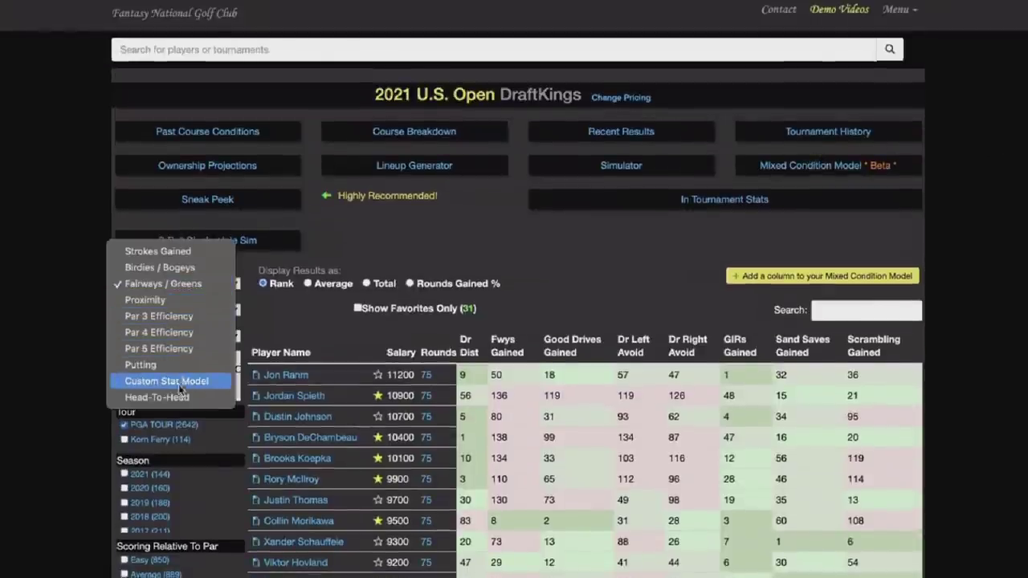
{"action": "left_click", "coordinate": [178, 251]}
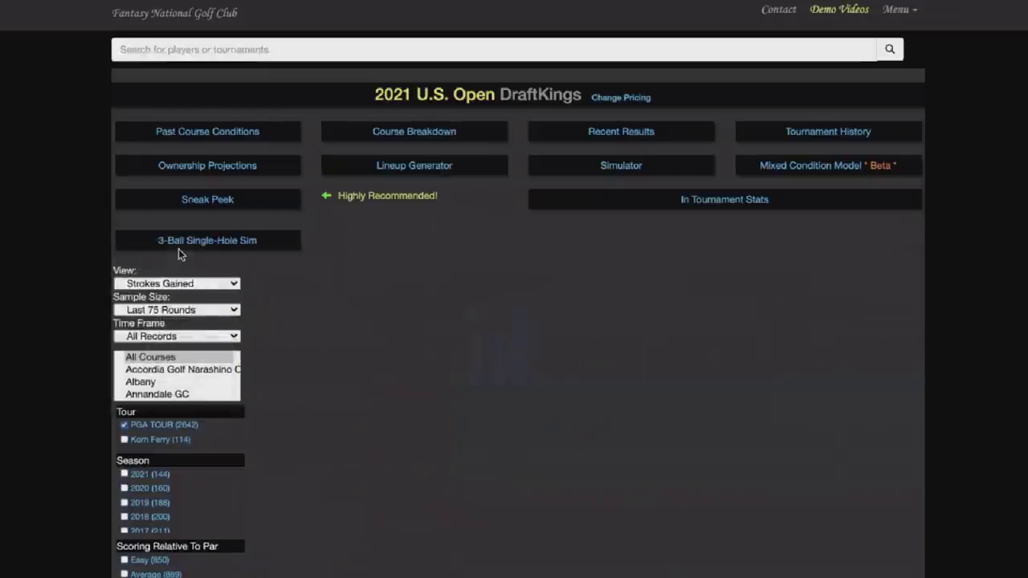
{"action": "left_click", "coordinate": [207, 311]}
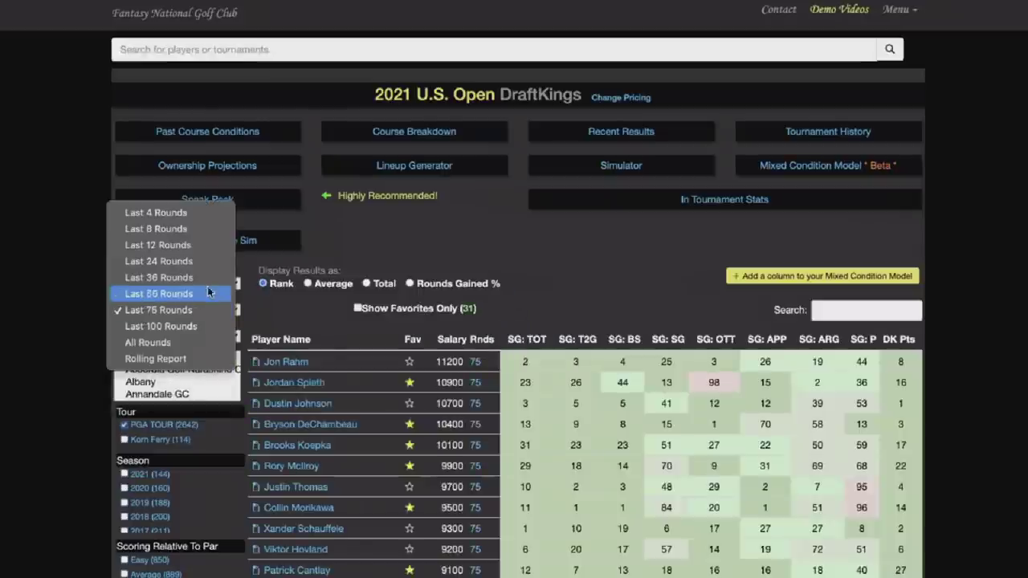
{"action": "left_click", "coordinate": [210, 278]}
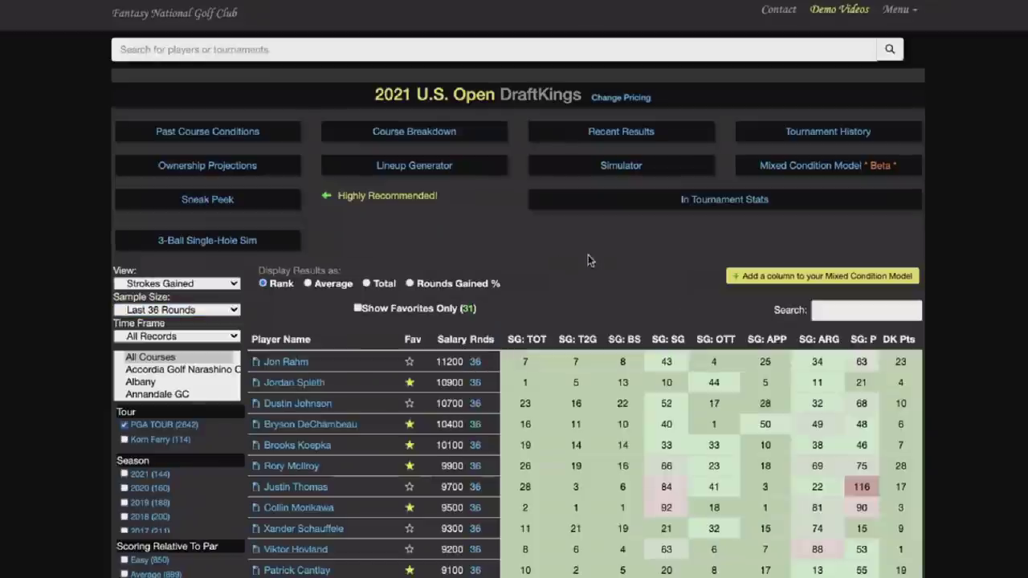
Add an SG:ARG column to the Mixed Condition Model with the condition description "L36 ATG".
{"action": "left_click", "coordinate": [820, 277]}
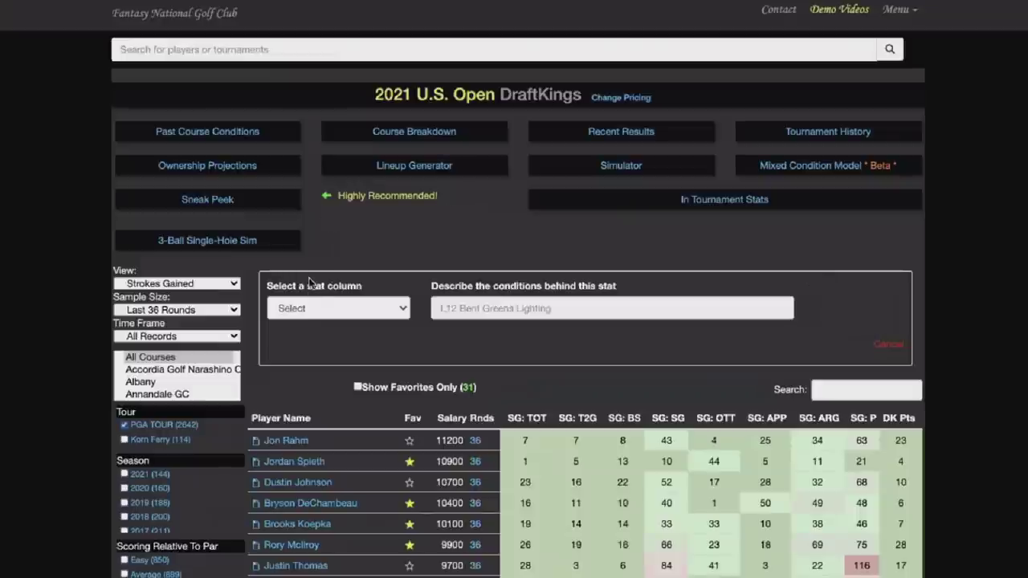
{"action": "left_click", "coordinate": [310, 306]}
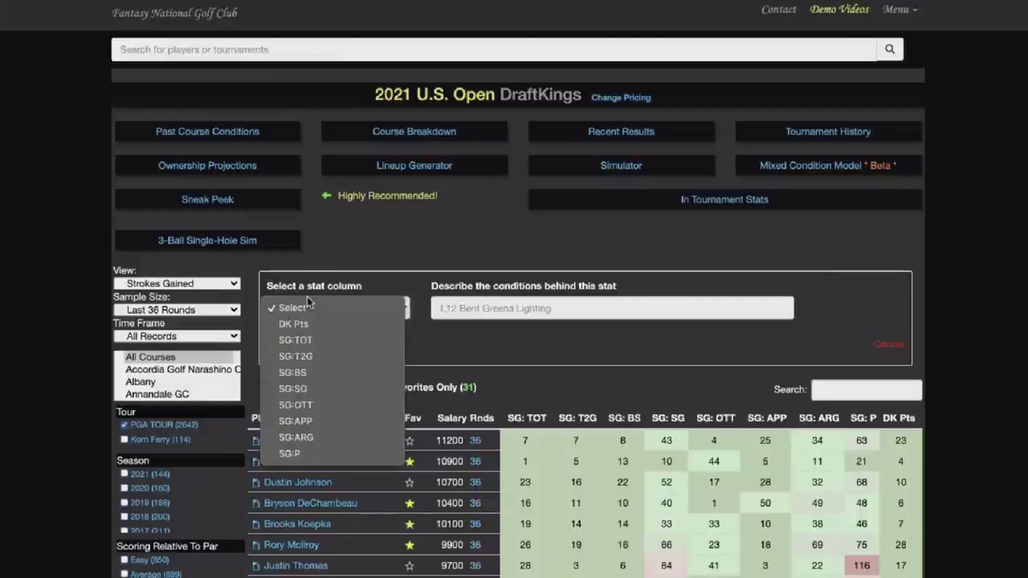
{"action": "left_click", "coordinate": [313, 436]}
{"action": "left_click", "coordinate": [546, 308]}
{"action": "type", "text": "L"}
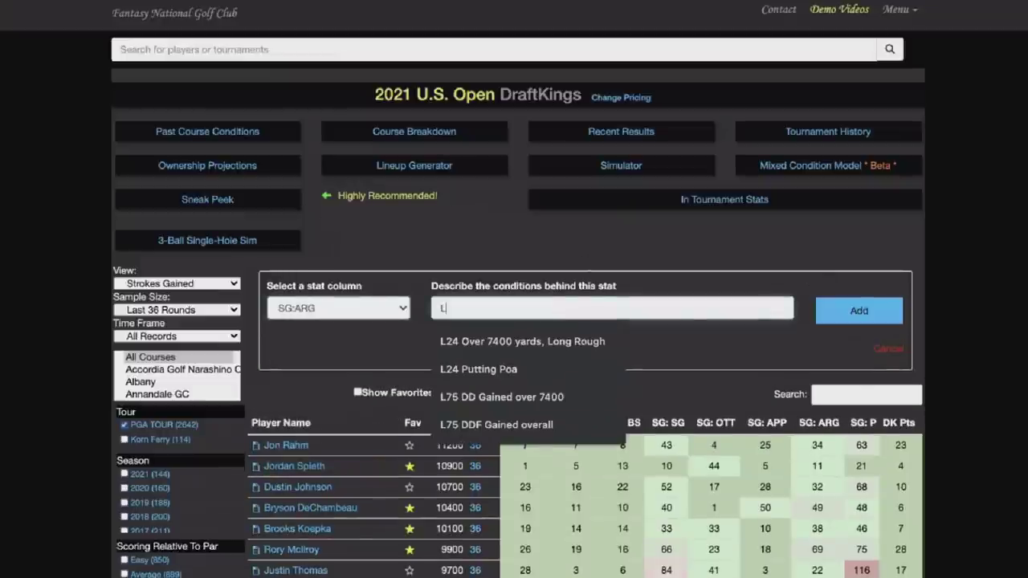
{"action": "type", "text": "36 At"}
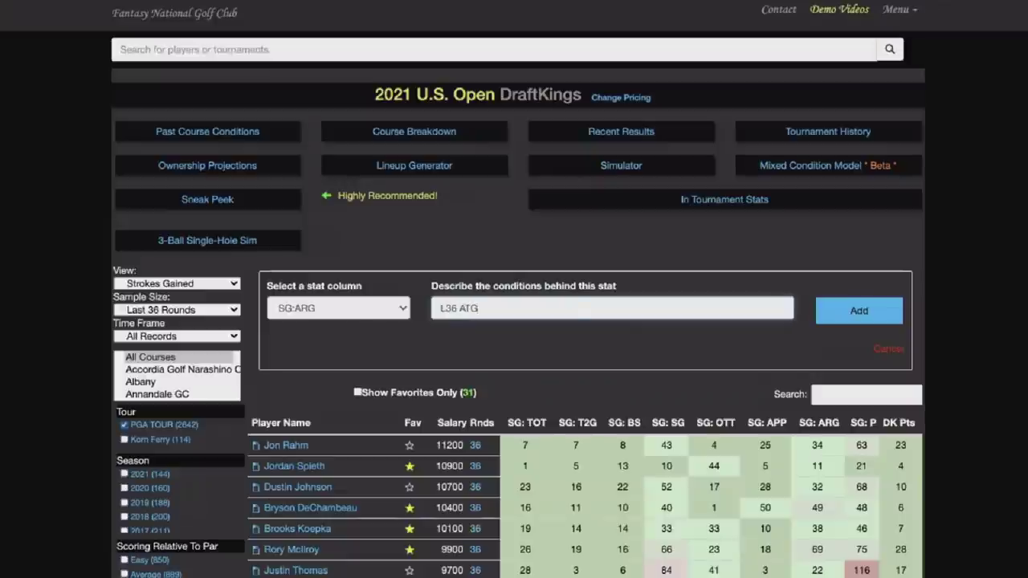
{"action": "type", "text": "G"}
{"action": "left_click", "coordinate": [877, 309]}
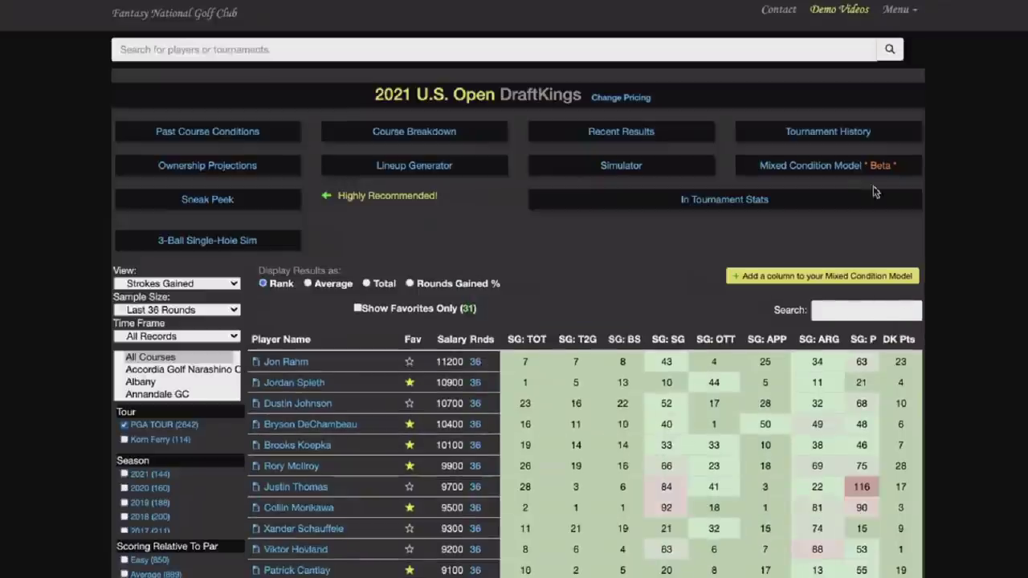
Open the Mixed Condition Model page and go to the weights of the added stat columns.
{"action": "left_click", "coordinate": [808, 169]}
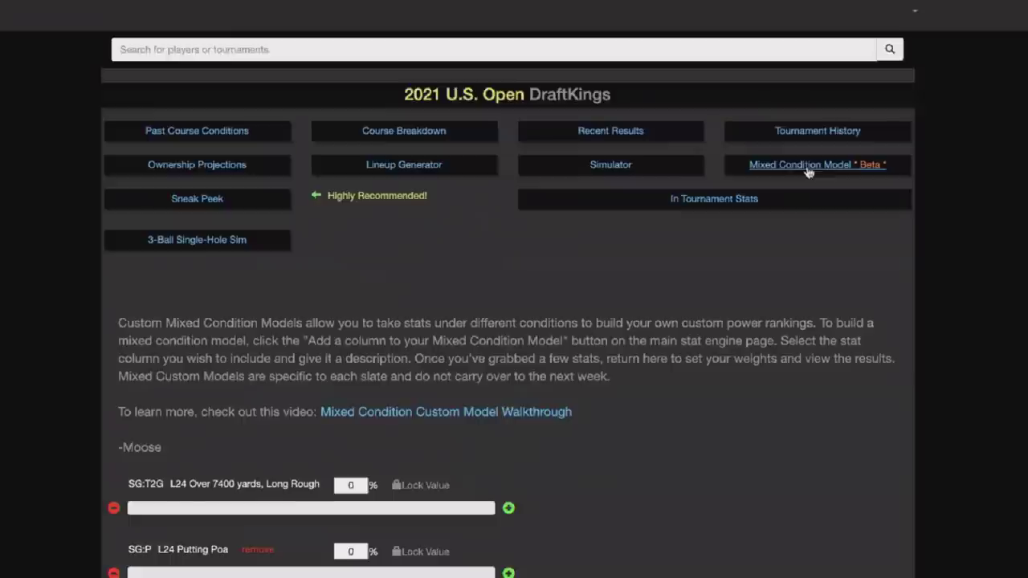
{"action": "scroll", "coordinate": [418, 183], "scroll_direction": "down", "scroll_amount": 4}
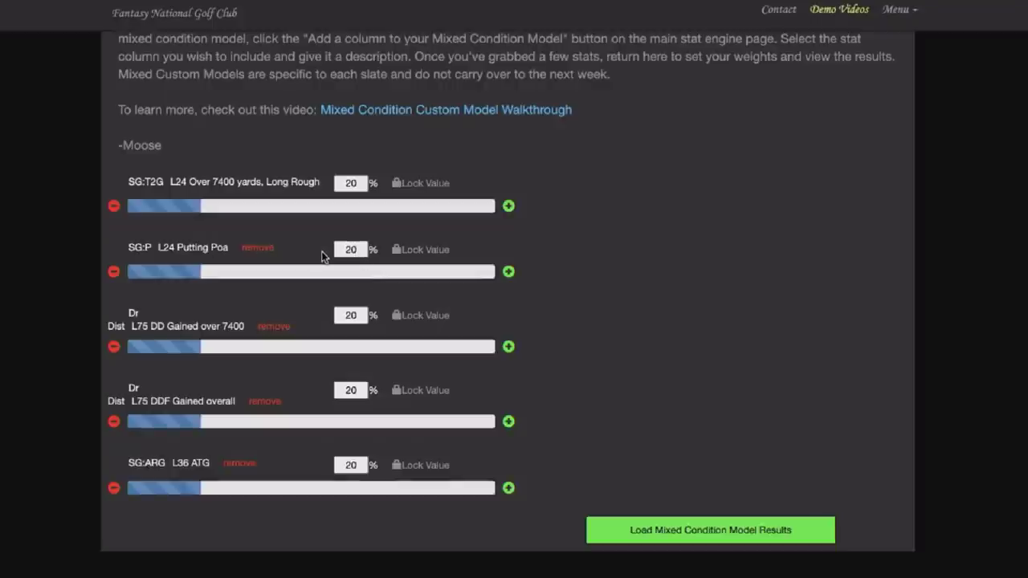
Set the SG:T2G weight to 30% and the SG:ARG weight to 10% in the Mixed Condition Model.
{"action": "left_click", "coordinate": [351, 181]}
{"action": "type", "text": "30"}
{"action": "left_click", "coordinate": [746, 314]}
{"action": "left_click", "coordinate": [351, 465]}
{"action": "type", "text": "10"}
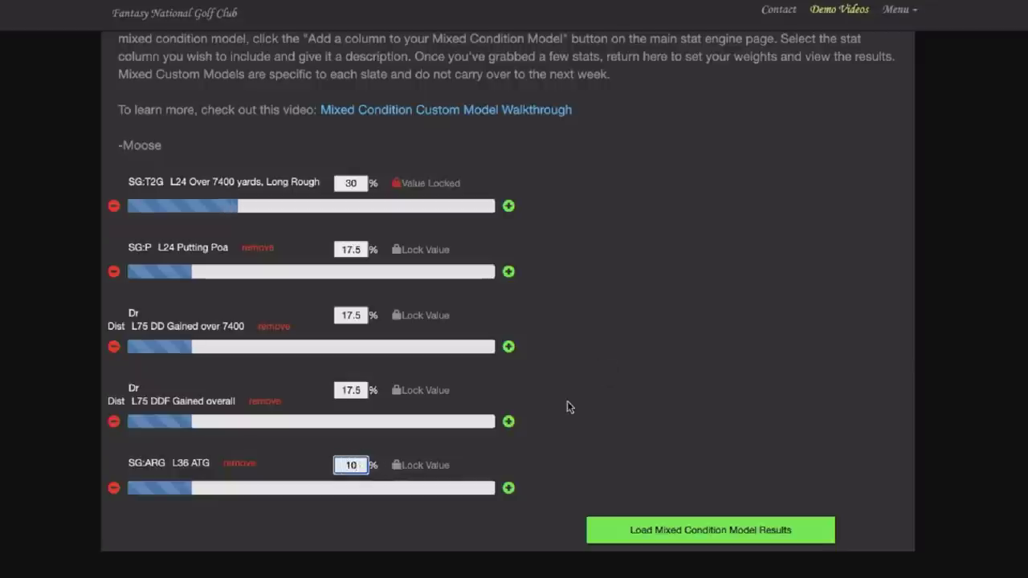
{"action": "left_click", "coordinate": [659, 406]}
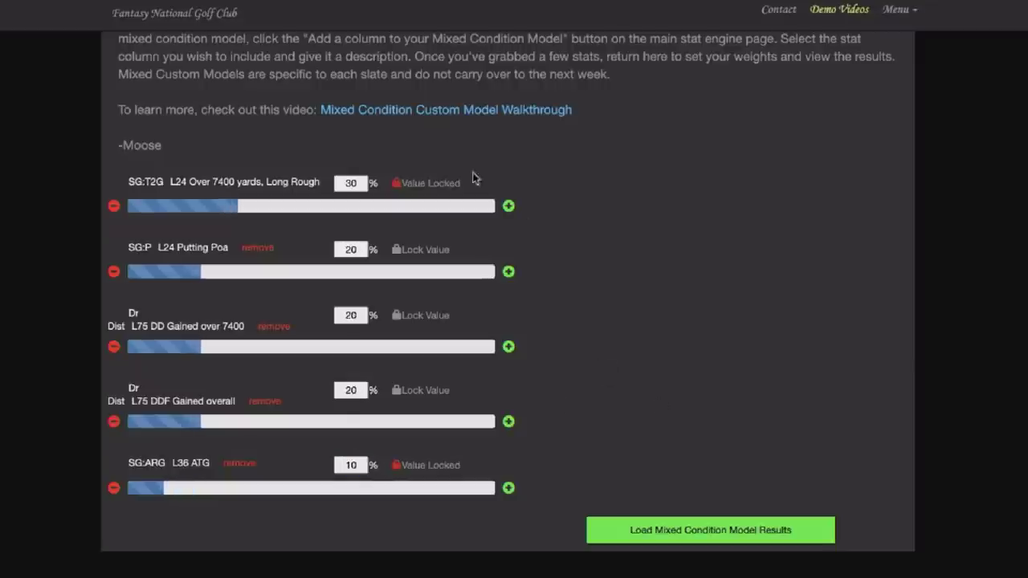
Load the Mixed Condition Model results and sort the players by My Rank, best first.
{"action": "scroll", "coordinate": [792, 254], "scroll_direction": "down", "scroll_amount": 2}
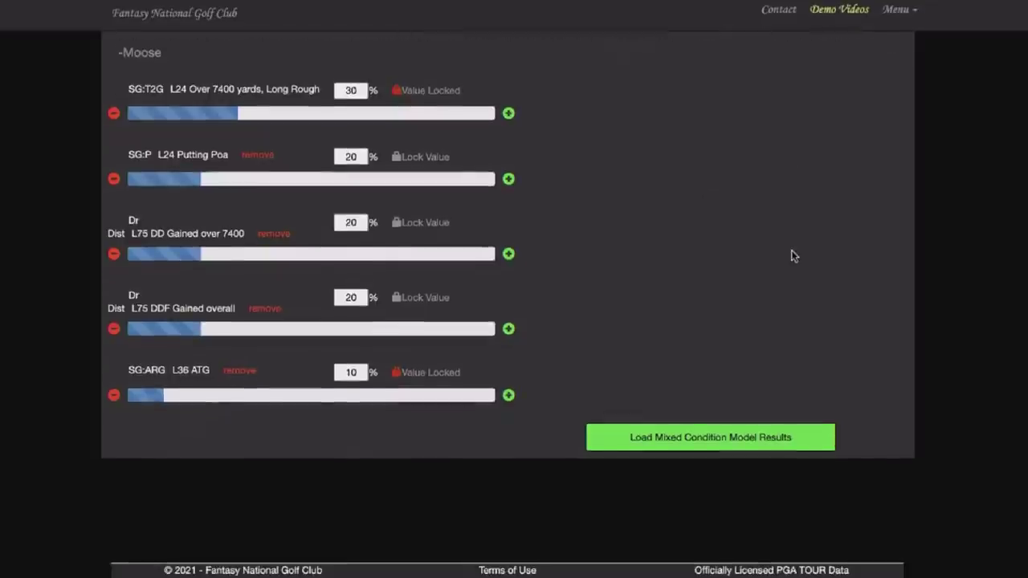
{"action": "left_click", "coordinate": [721, 449]}
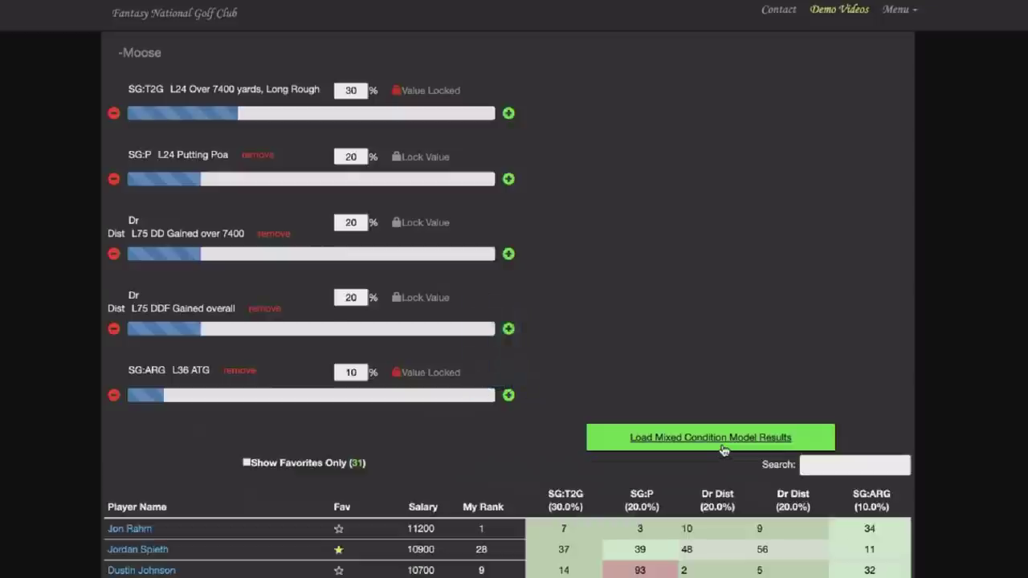
{"action": "scroll", "coordinate": [730, 314], "scroll_direction": "down", "scroll_amount": 1}
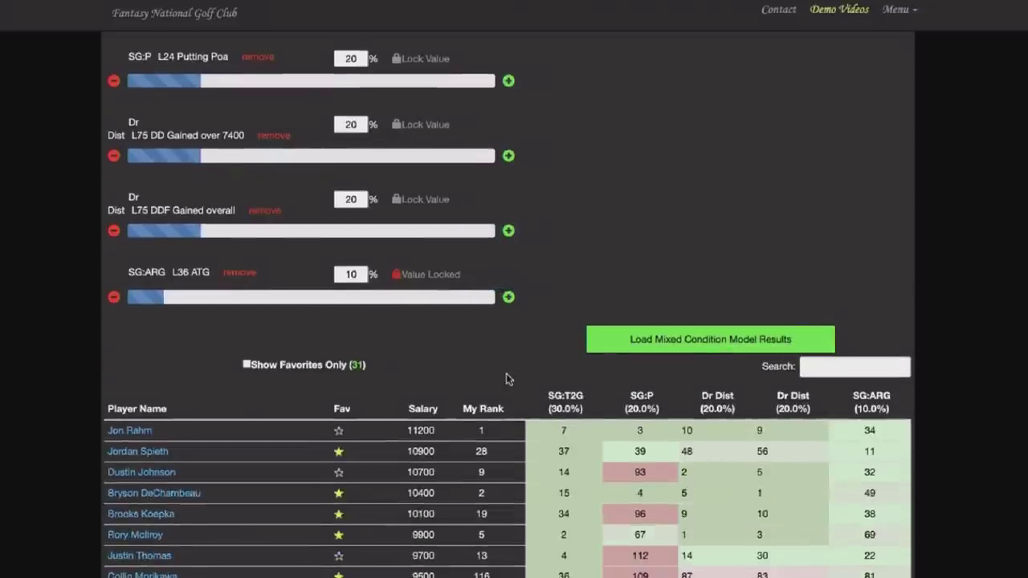
{"action": "left_click", "coordinate": [491, 410]}
Look through the top-ranked players and compare their salaries and ranks in each weighted stat.
{"action": "scroll", "coordinate": [51, 361], "scroll_direction": "down", "scroll_amount": 5}
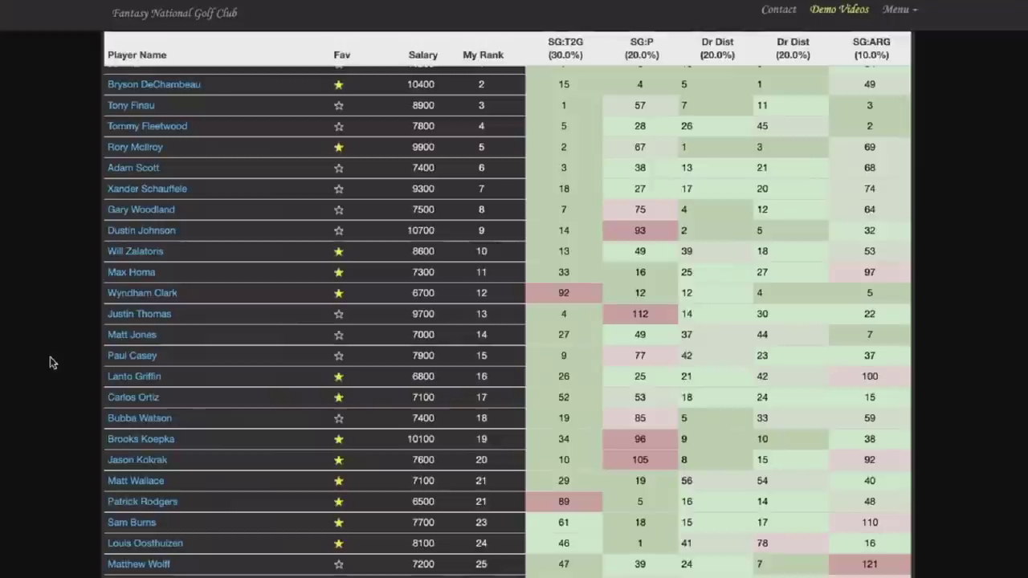
{"action": "scroll", "coordinate": [50, 363], "scroll_direction": "down", "scroll_amount": 2}
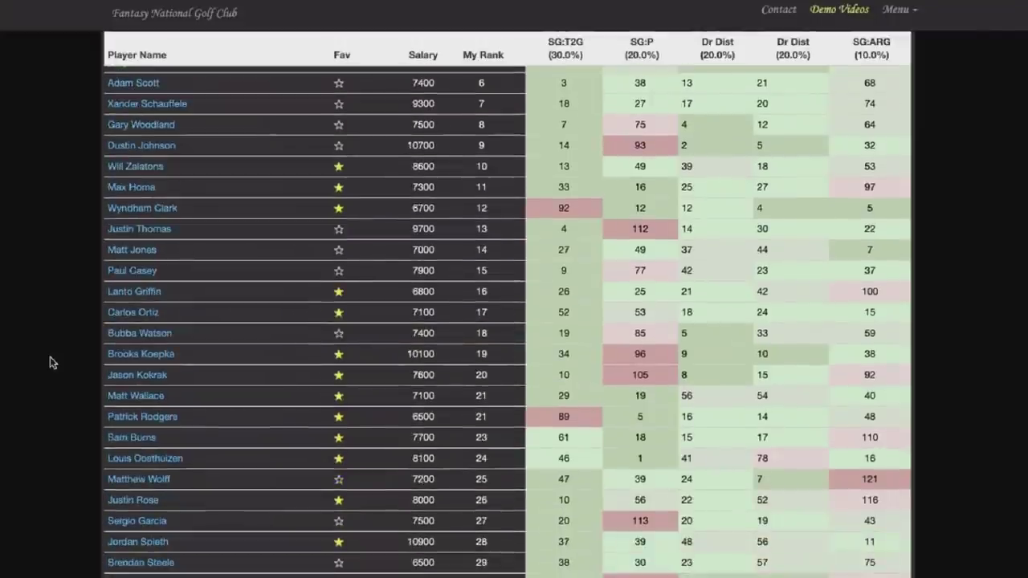
{"action": "scroll", "coordinate": [50, 362], "scroll_direction": "down", "scroll_amount": 2}
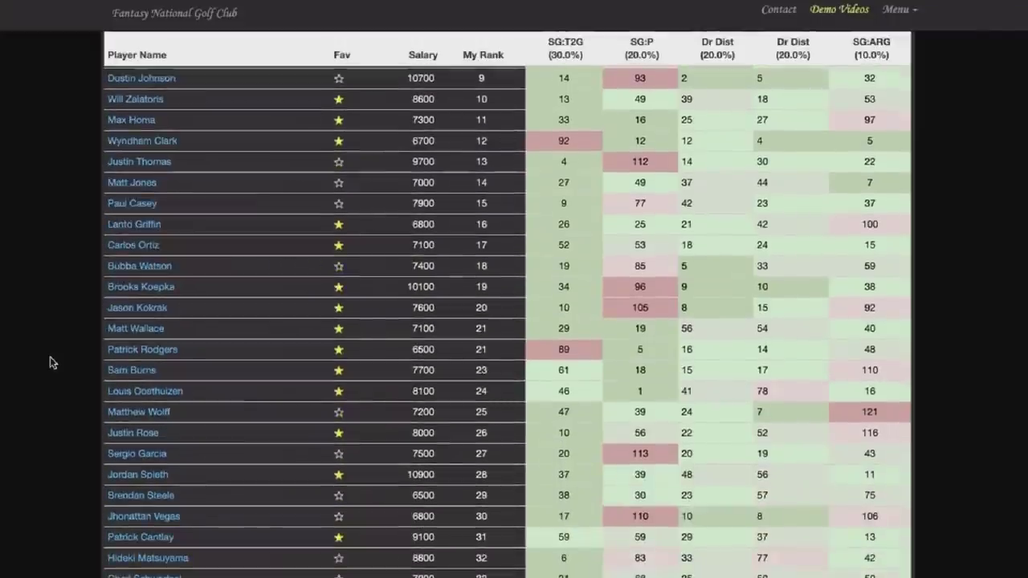
{"action": "scroll", "coordinate": [50, 362], "scroll_direction": "up", "scroll_amount": 2}
{"action": "scroll", "coordinate": [50, 362], "scroll_direction": "up", "scroll_amount": 4}
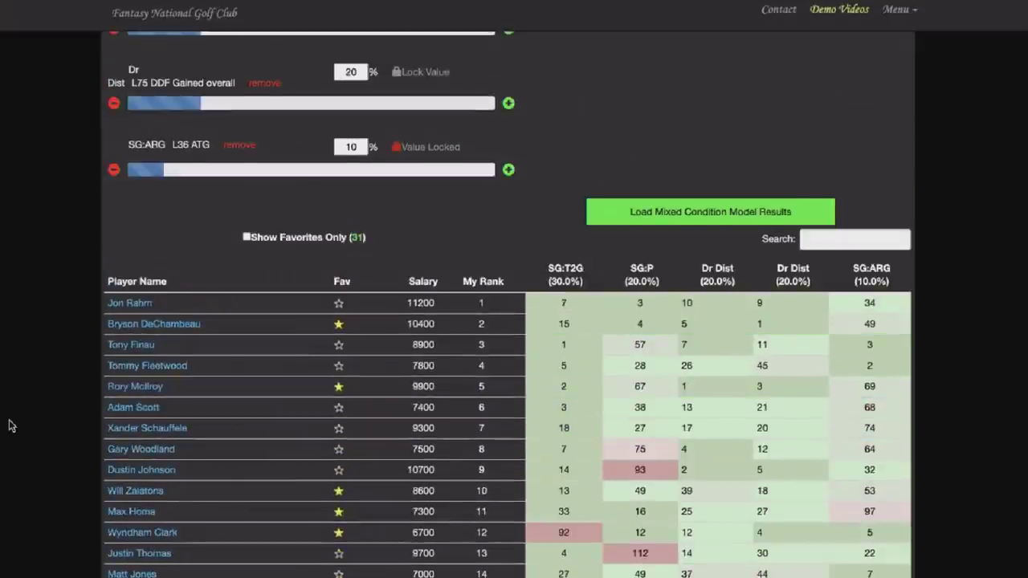
{"action": "scroll", "coordinate": [9, 425], "scroll_direction": "down", "scroll_amount": 1}
{"action": "scroll", "coordinate": [9, 426], "scroll_direction": "down", "scroll_amount": 4}
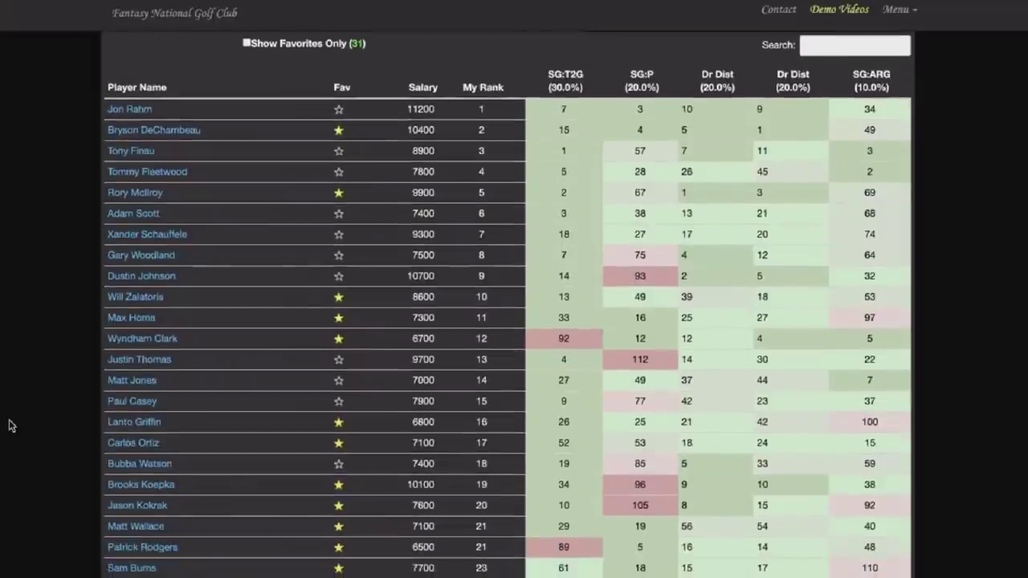
{"action": "scroll", "coordinate": [10, 426], "scroll_direction": "down", "scroll_amount": 1}
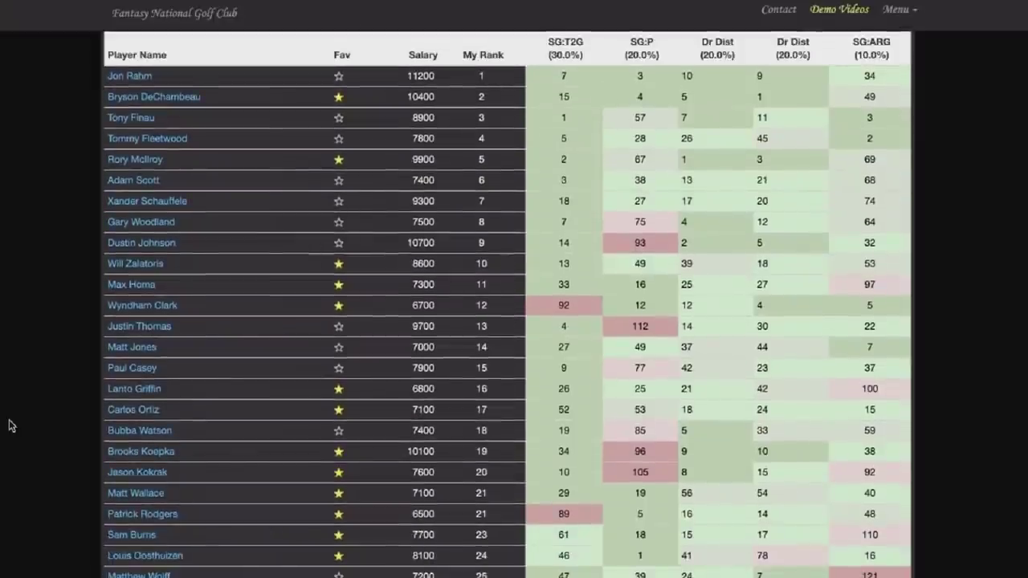
Set the weights of both Dr Dist columns, over 7400 and overall, to 10% each.
{"action": "scroll", "coordinate": [9, 426], "scroll_direction": "up", "scroll_amount": 10}
{"action": "scroll", "coordinate": [37, 350], "scroll_direction": "down", "scroll_amount": 5}
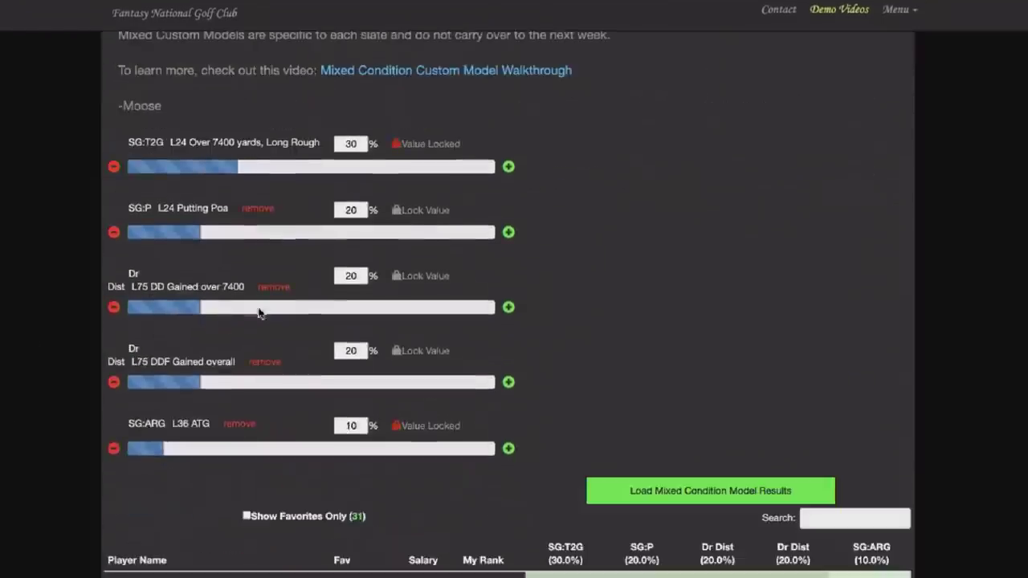
{"action": "double_click", "coordinate": [347, 275]}
{"action": "type", "text": "10"}
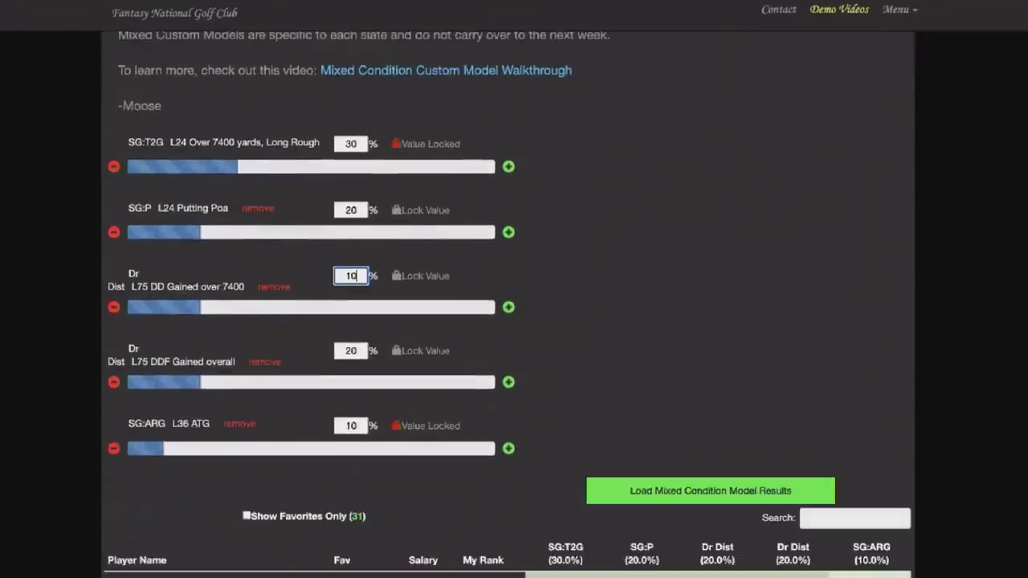
{"action": "left_click", "coordinate": [350, 368]}
{"action": "double_click", "coordinate": [351, 351]}
{"action": "type", "text": "10"}
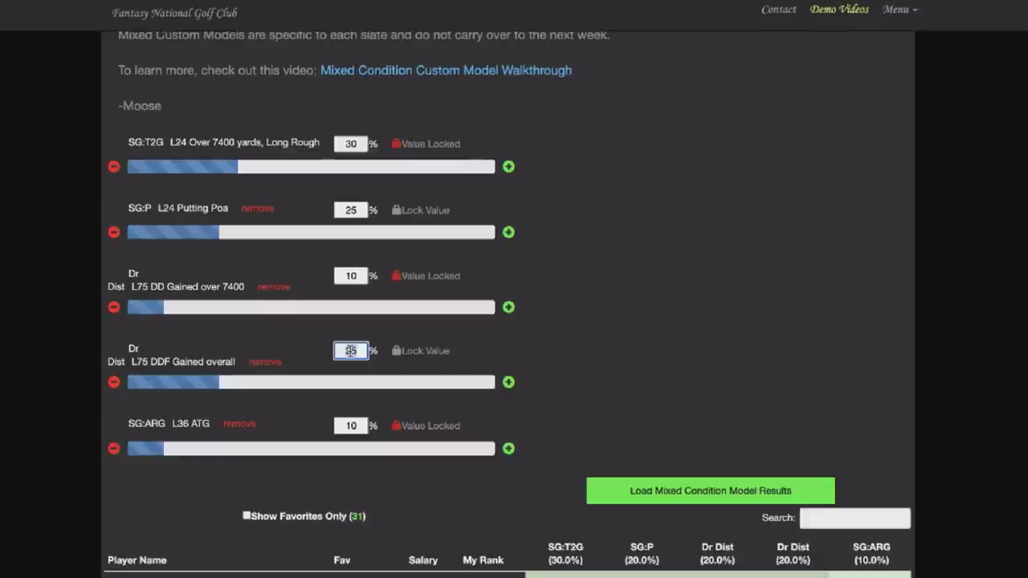
{"action": "left_click", "coordinate": [542, 335]}
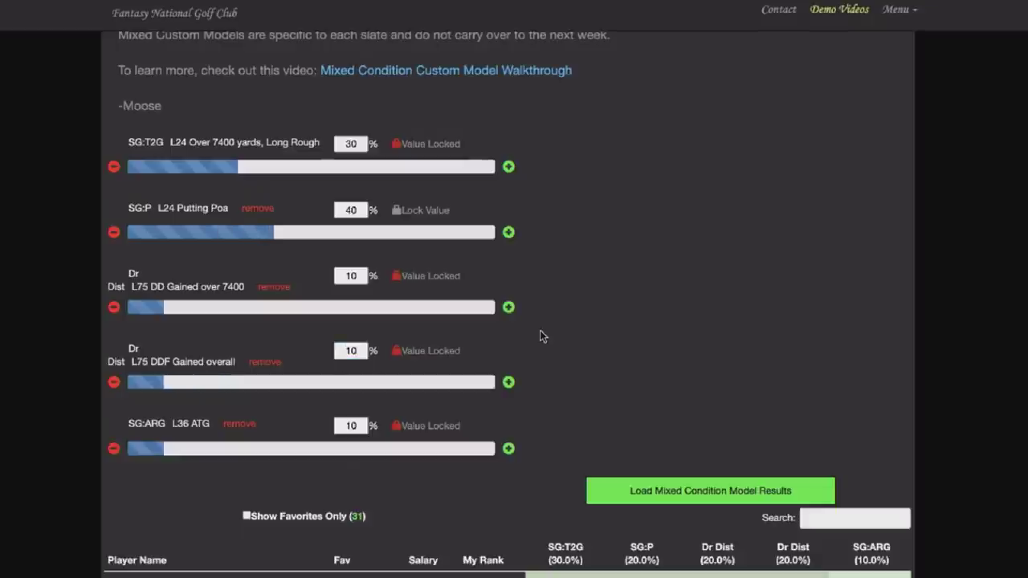
Set the SG:ARG weight to 25% and the SG:P Poa putting weight to 15%.
{"action": "double_click", "coordinate": [351, 426]}
{"action": "type", "text": "25"}
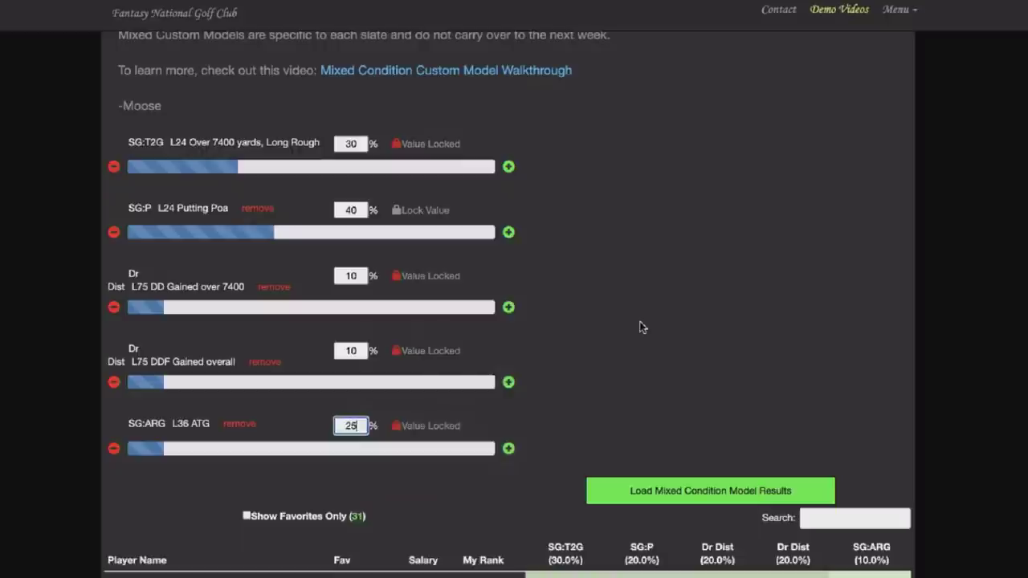
{"action": "left_click", "coordinate": [354, 209]}
{"action": "type", "text": "20"}
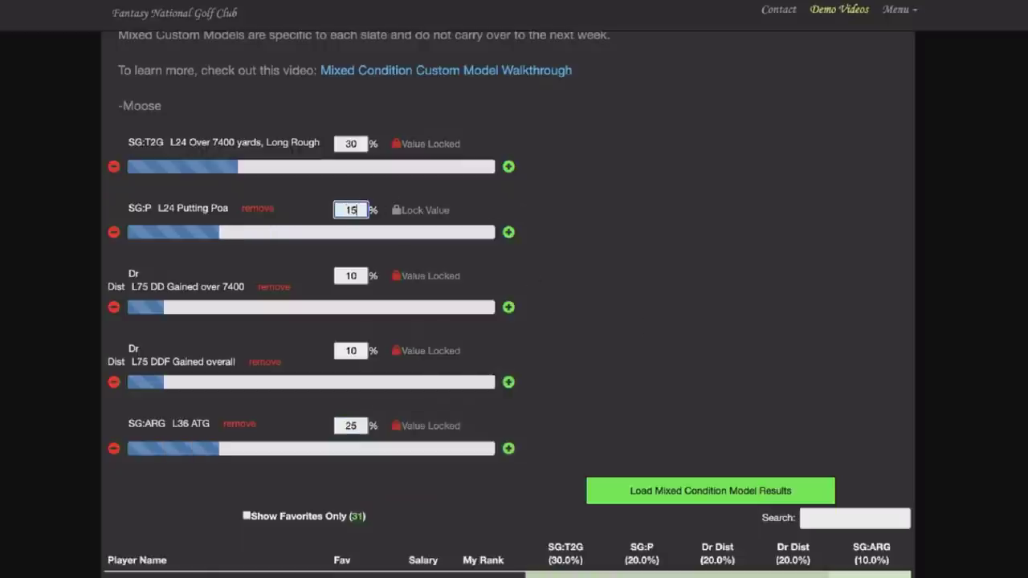
{"action": "left_click", "coordinate": [688, 245]}
Set the weight of the SG:T2G column for over 7400 yards and long rough to 50%.
{"action": "left_click", "coordinate": [354, 143]}
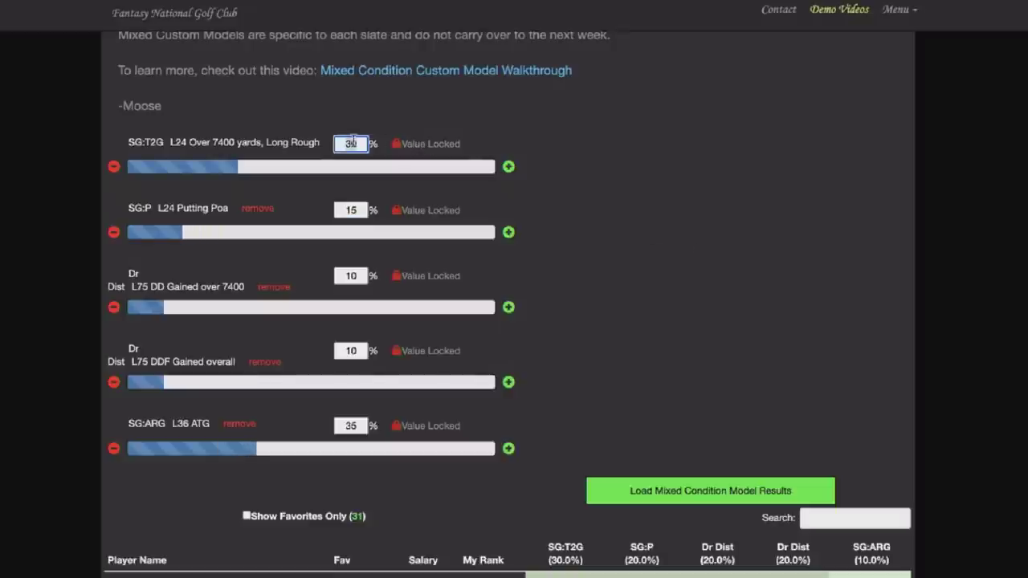
{"action": "type", "text": "45"}
{"action": "left_click", "coordinate": [657, 202]}
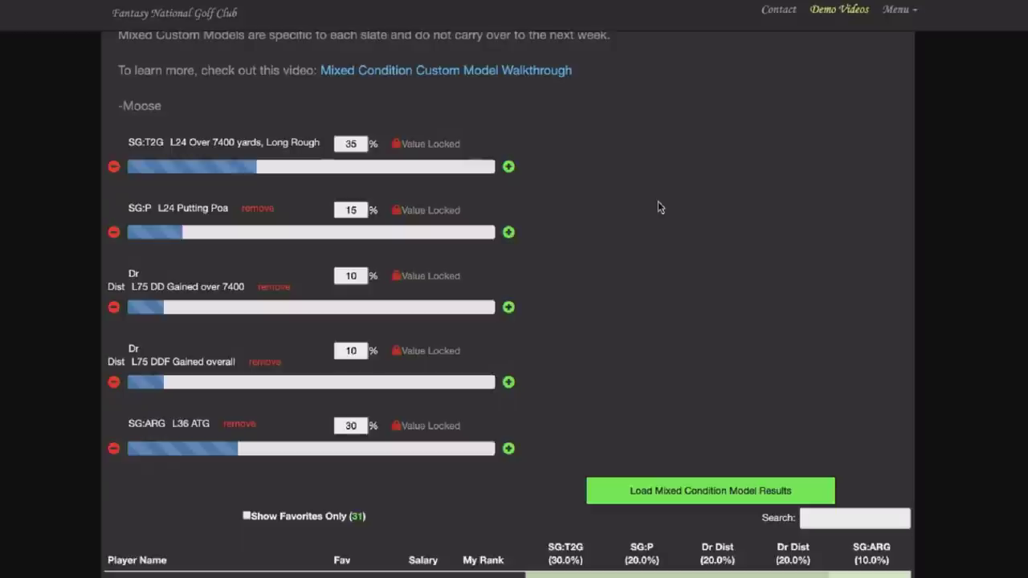
{"action": "double_click", "coordinate": [352, 143]}
{"action": "type", "text": "50"}
{"action": "left_click", "coordinate": [428, 146]}
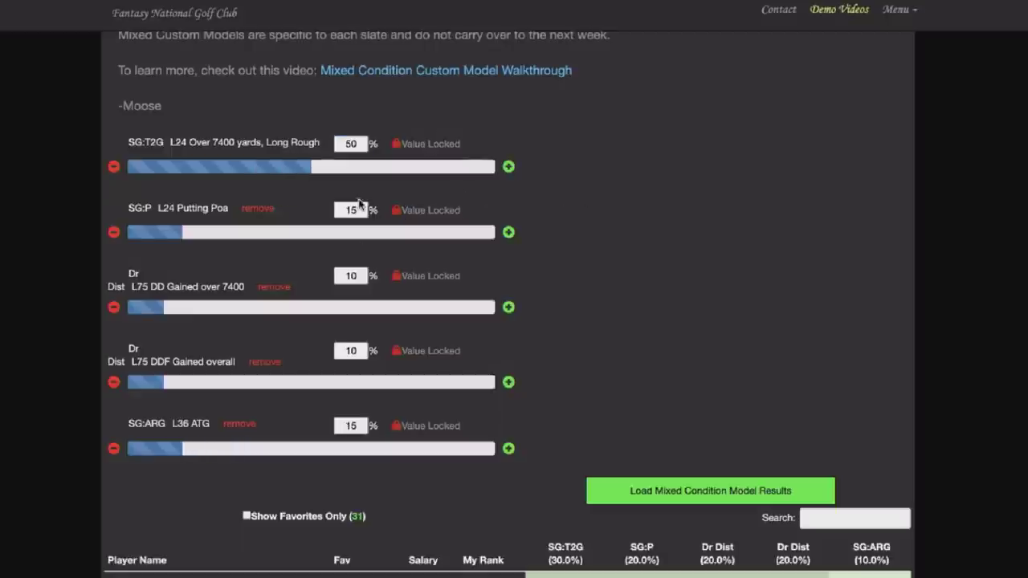
Reload the model results with the changed weights and sort the players by My Rank, best first.
{"action": "scroll", "coordinate": [661, 326], "scroll_direction": "down", "scroll_amount": 1}
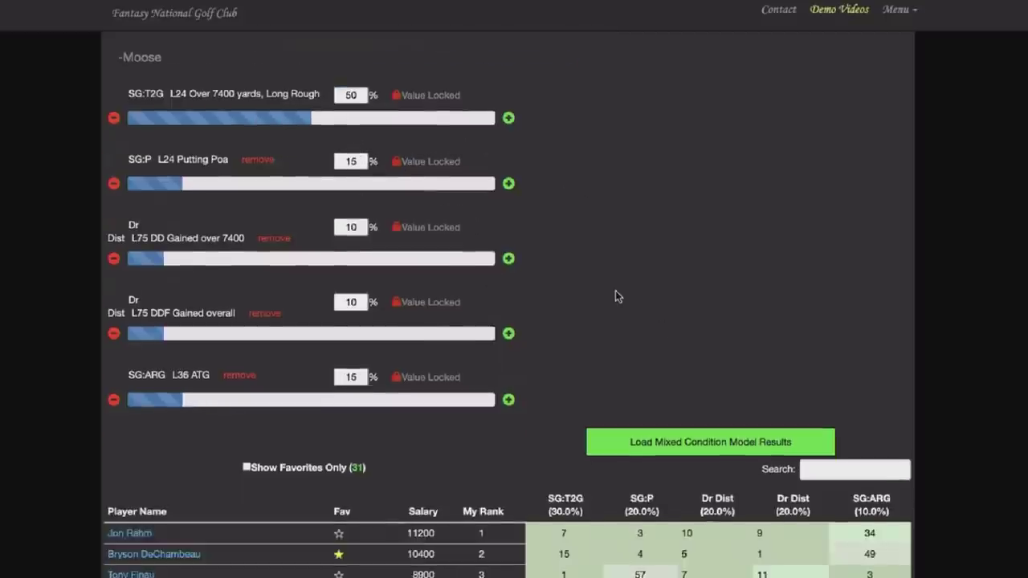
{"action": "scroll", "coordinate": [783, 225], "scroll_direction": "down", "scroll_amount": 3}
{"action": "scroll", "coordinate": [783, 217], "scroll_direction": "down", "scroll_amount": 1}
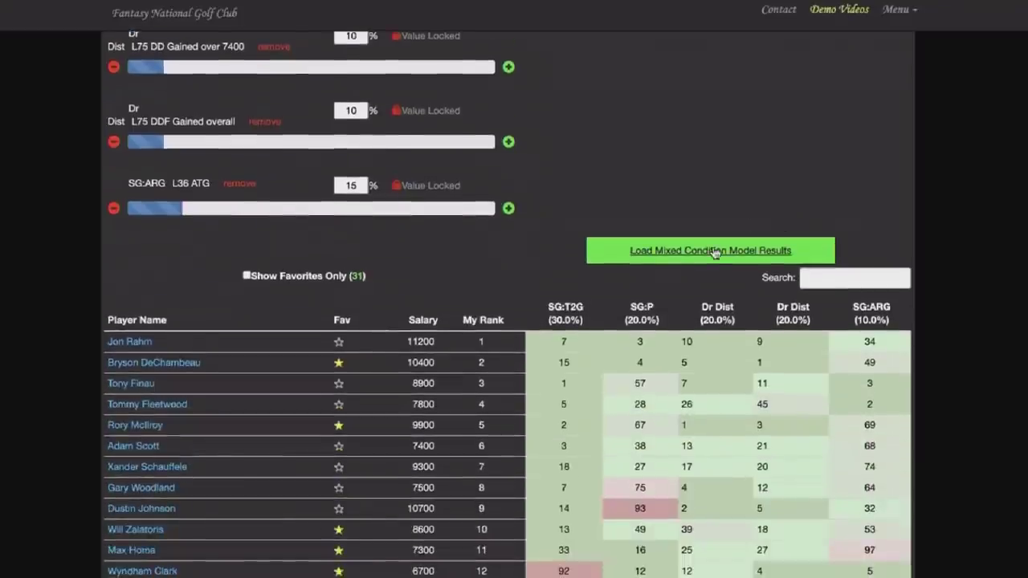
{"action": "left_click", "coordinate": [791, 189]}
{"action": "scroll", "coordinate": [369, 377], "scroll_direction": "down", "scroll_amount": 2}
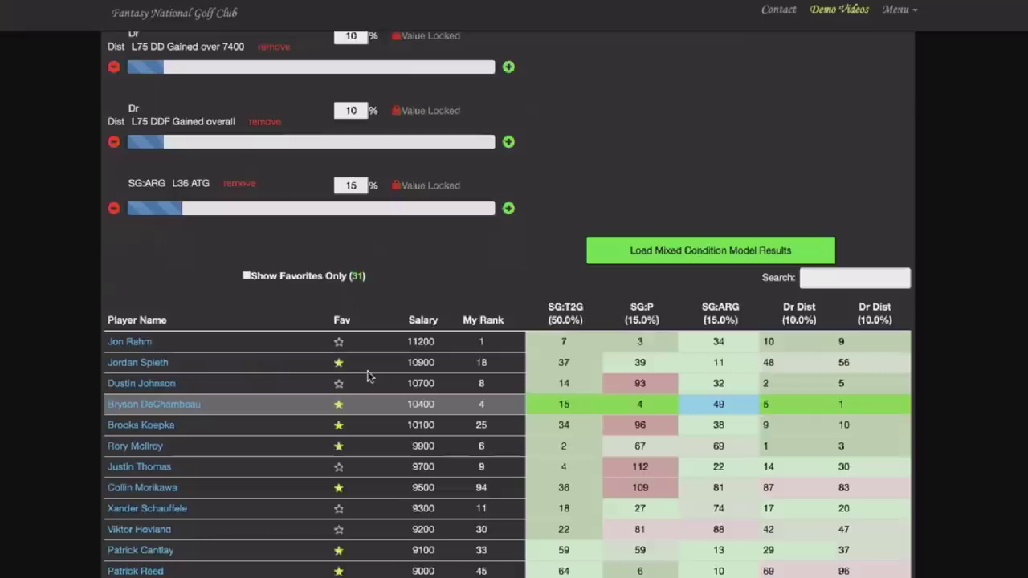
{"action": "left_click", "coordinate": [474, 319]}
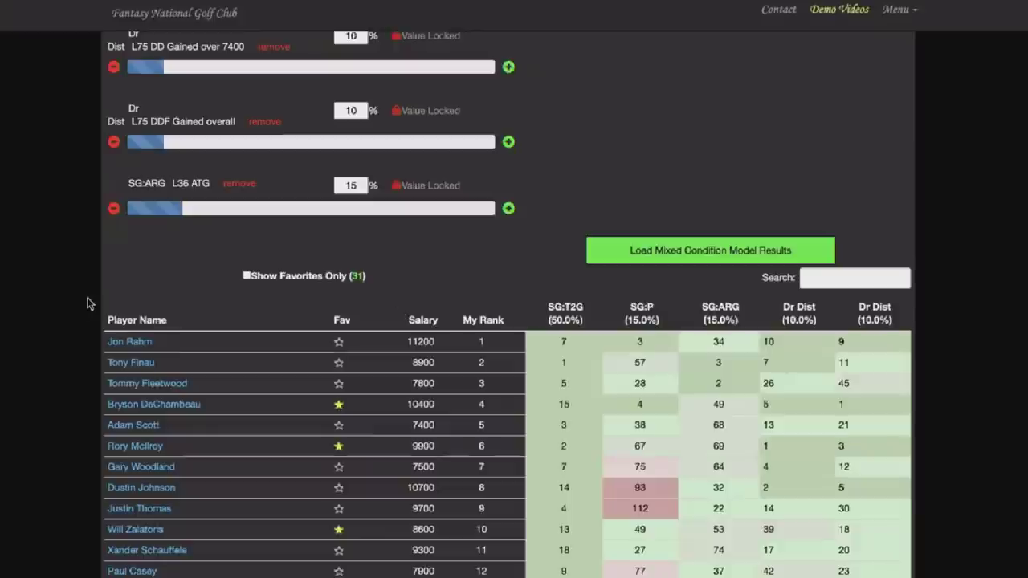
{"action": "scroll", "coordinate": [88, 303], "scroll_direction": "down", "scroll_amount": 1}
{"action": "scroll", "coordinate": [88, 303], "scroll_direction": "down", "scroll_amount": 2}
{"action": "scroll", "coordinate": [36, 303], "scroll_direction": "up", "scroll_amount": 1}
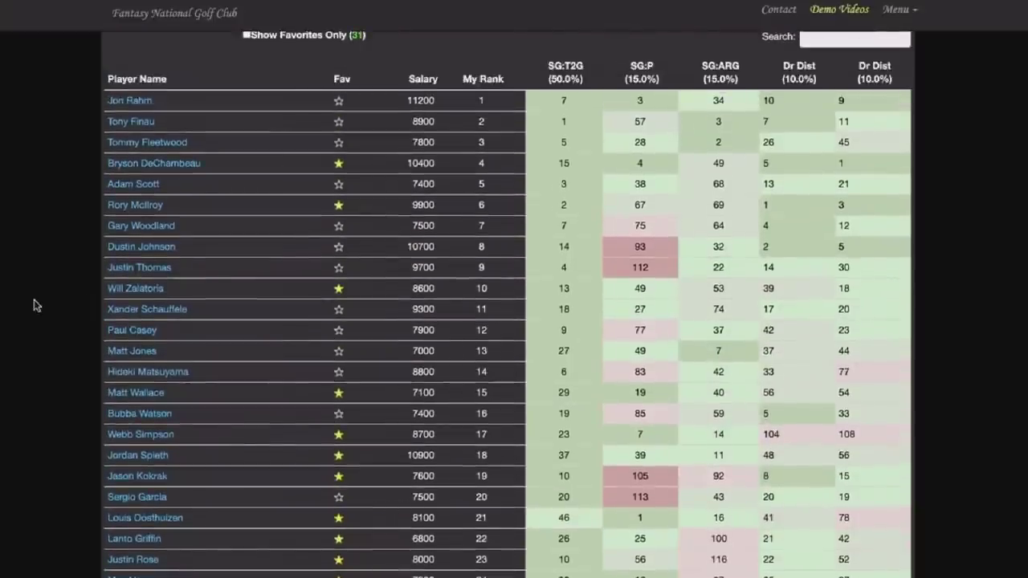
Sort the model results by salary from lowest to highest.
{"action": "left_click", "coordinate": [426, 80]}
{"action": "left_click", "coordinate": [426, 79]}
{"action": "left_click", "coordinate": [426, 80]}
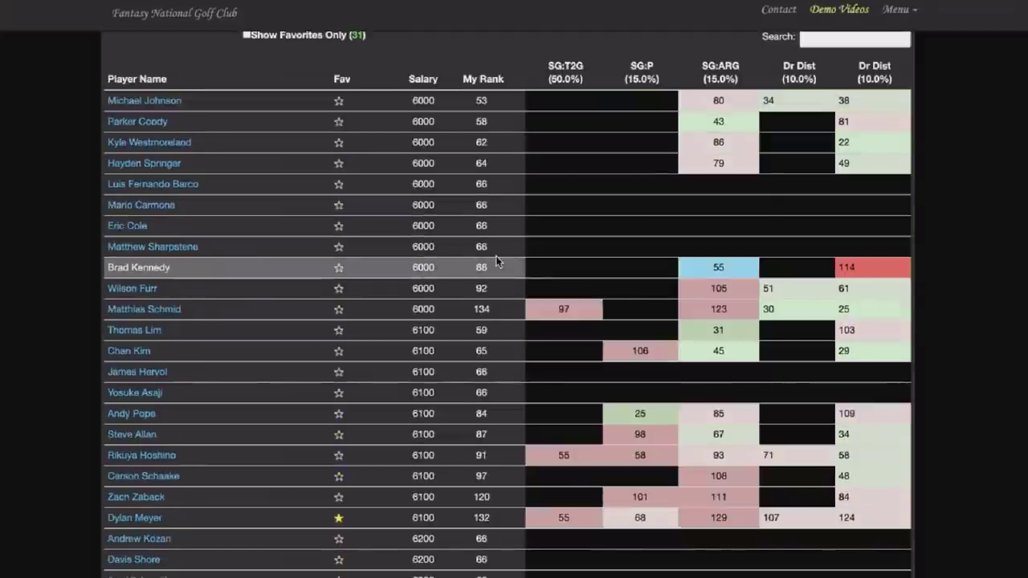
Examine the cheaper players from the 6000 to the 7200 salary range for good model ranks.
{"action": "scroll", "coordinate": [493, 261], "scroll_direction": "down", "scroll_amount": 1}
{"action": "scroll", "coordinate": [490, 349], "scroll_direction": "up", "scroll_amount": 1}
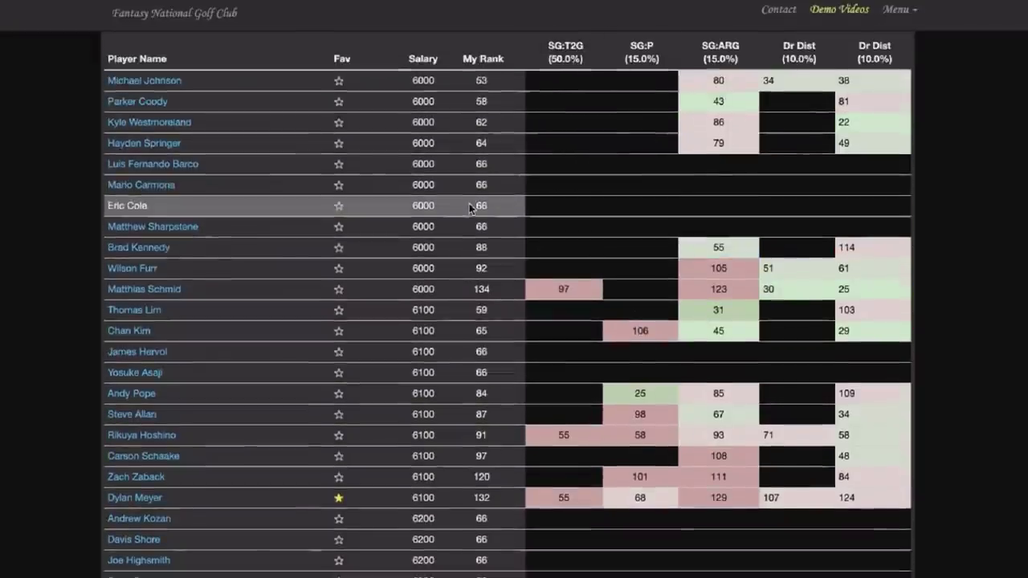
{"action": "scroll", "coordinate": [474, 205], "scroll_direction": "down", "scroll_amount": 2}
{"action": "scroll", "coordinate": [493, 226], "scroll_direction": "down", "scroll_amount": 5}
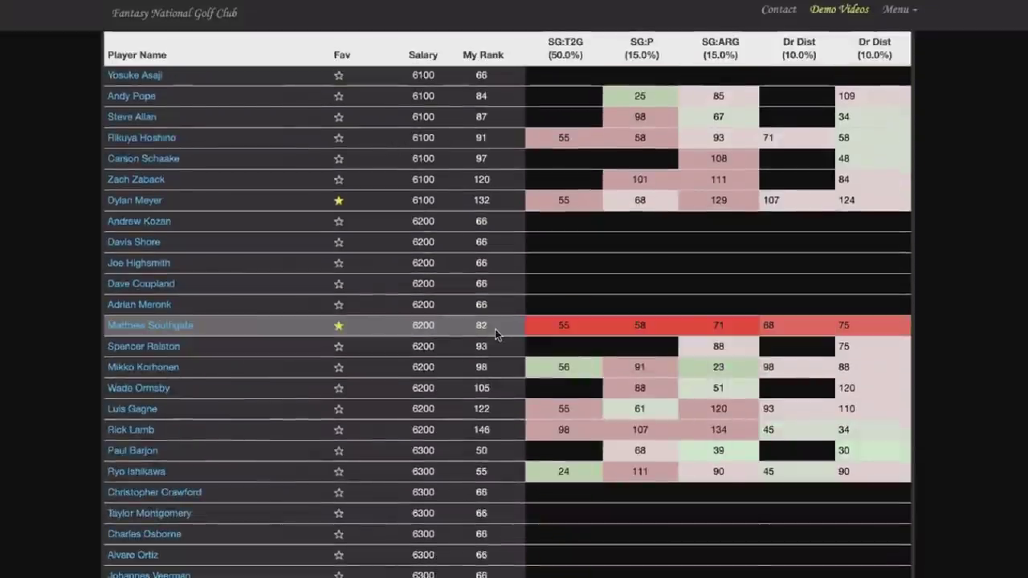
{"action": "scroll", "coordinate": [492, 343], "scroll_direction": "down", "scroll_amount": 3}
{"action": "scroll", "coordinate": [491, 190], "scroll_direction": "down", "scroll_amount": 3}
{"action": "scroll", "coordinate": [495, 252], "scroll_direction": "down", "scroll_amount": 1}
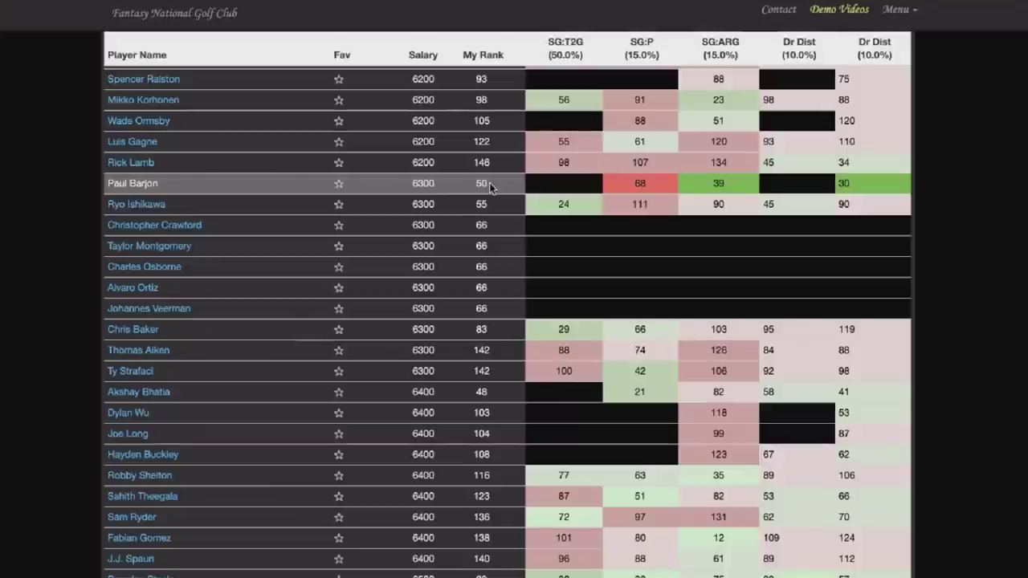
{"action": "scroll", "coordinate": [489, 187], "scroll_direction": "down", "scroll_amount": 3}
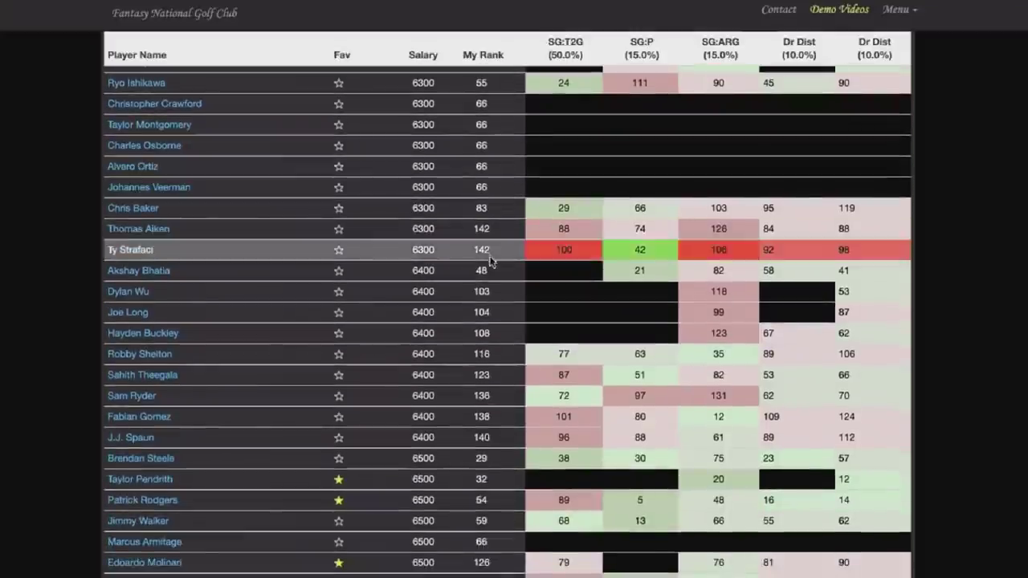
{"action": "scroll", "coordinate": [491, 272], "scroll_direction": "down", "scroll_amount": 4}
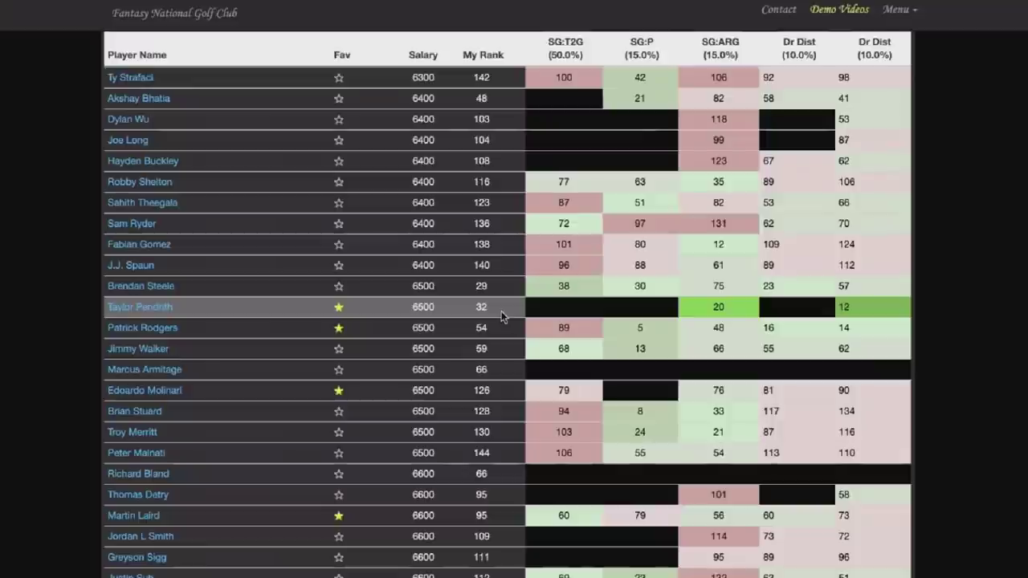
{"action": "scroll", "coordinate": [504, 317], "scroll_direction": "down", "scroll_amount": 1}
{"action": "scroll", "coordinate": [505, 314], "scroll_direction": "down", "scroll_amount": 2}
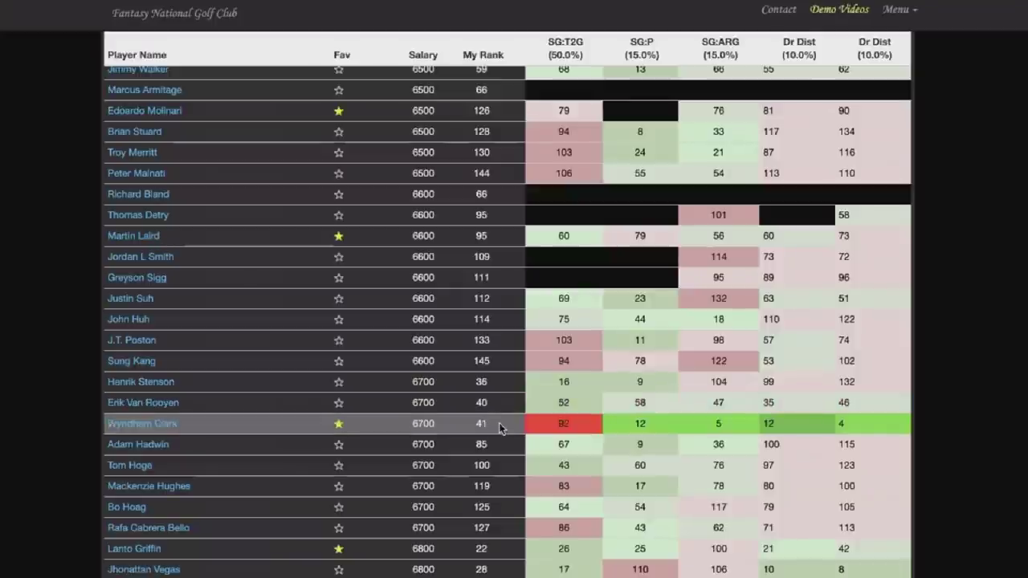
{"action": "scroll", "coordinate": [499, 428], "scroll_direction": "down", "scroll_amount": 3}
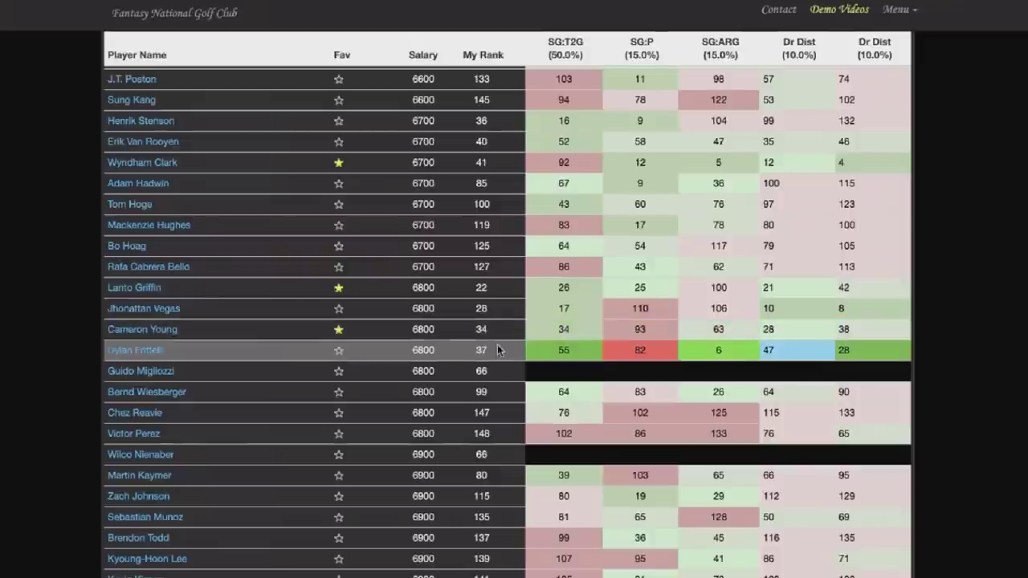
{"action": "scroll", "coordinate": [490, 429], "scroll_direction": "down", "scroll_amount": 5}
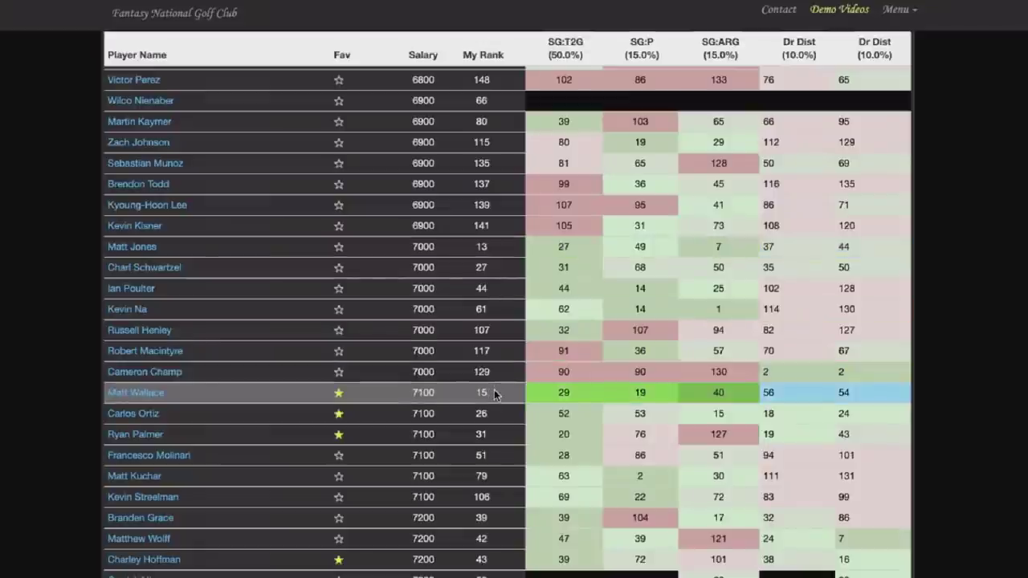
Return to the stat weights of the Mixed Condition Model above the results table.
{"action": "scroll", "coordinate": [209, 66], "scroll_direction": "up", "scroll_amount": 10}
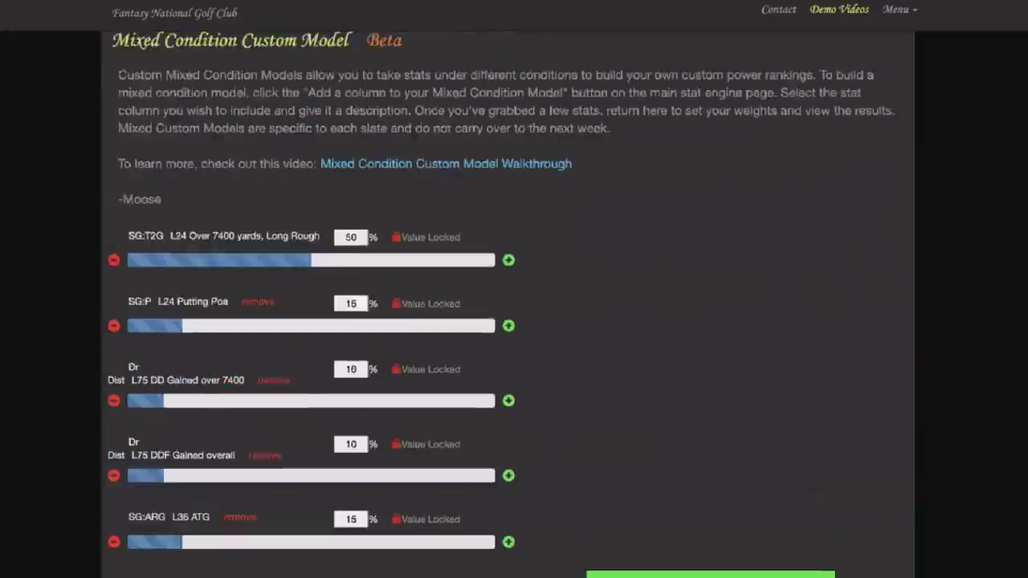
{"action": "scroll", "coordinate": [514, 322], "scroll_direction": "up", "scroll_amount": 3}
{"action": "scroll", "coordinate": [514, 321], "scroll_direction": "down", "scroll_amount": 3}
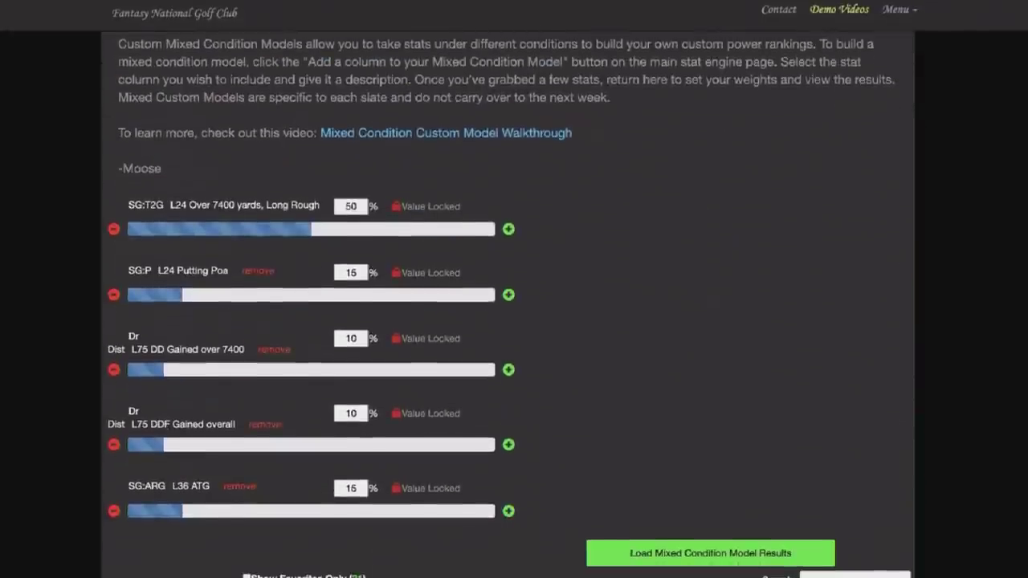